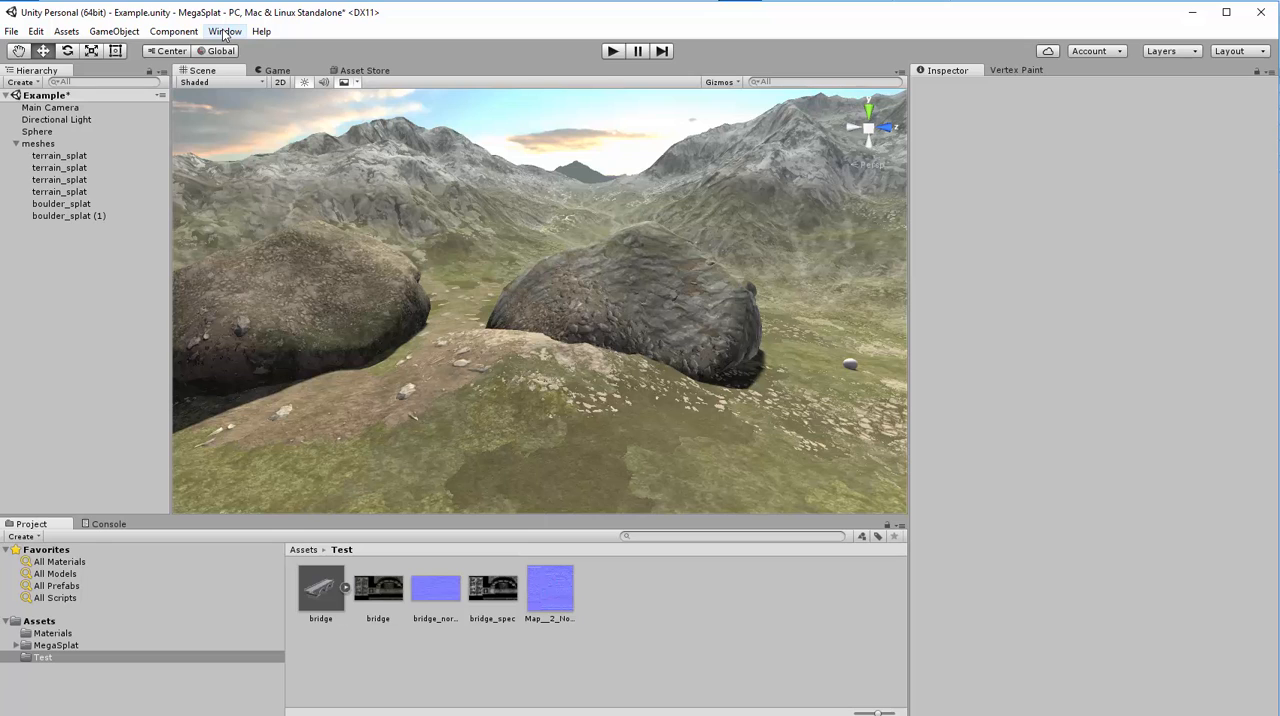
# - Open the MegaSplat Mesh Converter, dock it beside the Inspector, and process the bridge model from the Test folder
pyautogui.click(225, 33)
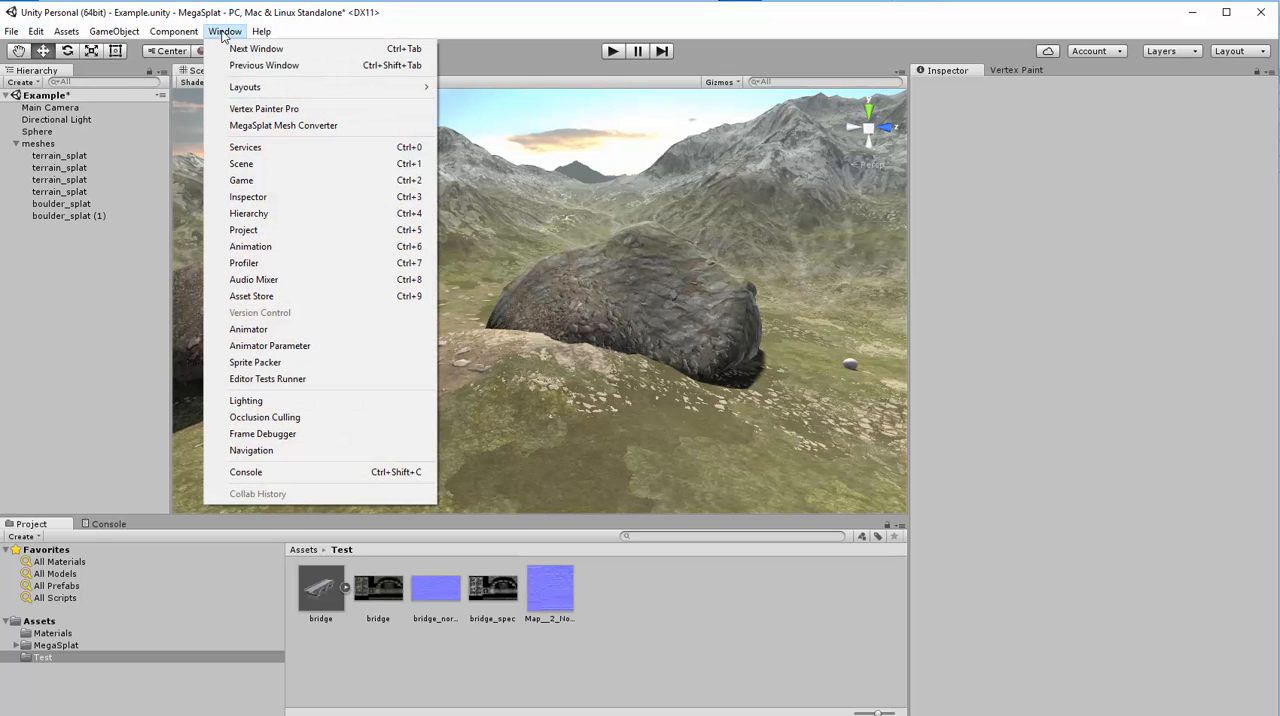
pyautogui.click(272, 126)
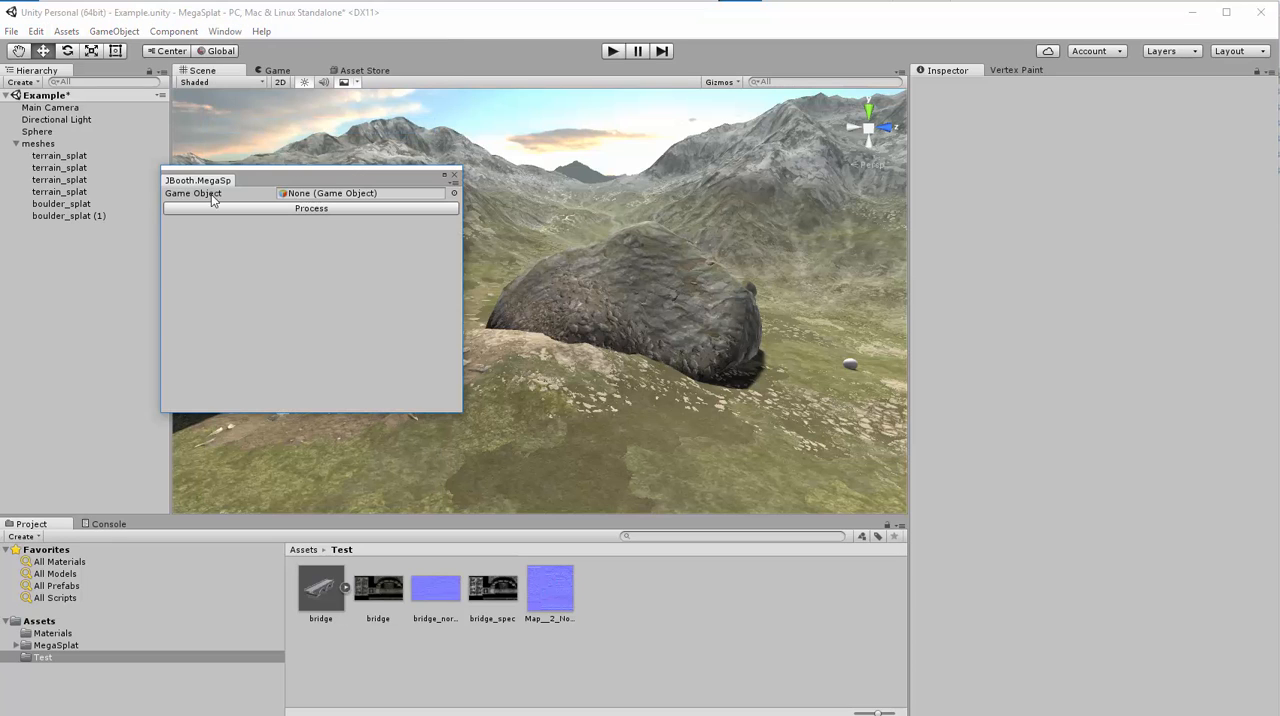
pyautogui.moveTo(272, 177)
pyautogui.mouseDown()
pyautogui.moveTo(852, 288)
pyautogui.moveTo(1047, 112)
pyautogui.moveTo(1050, 122)
pyautogui.mouseUp()
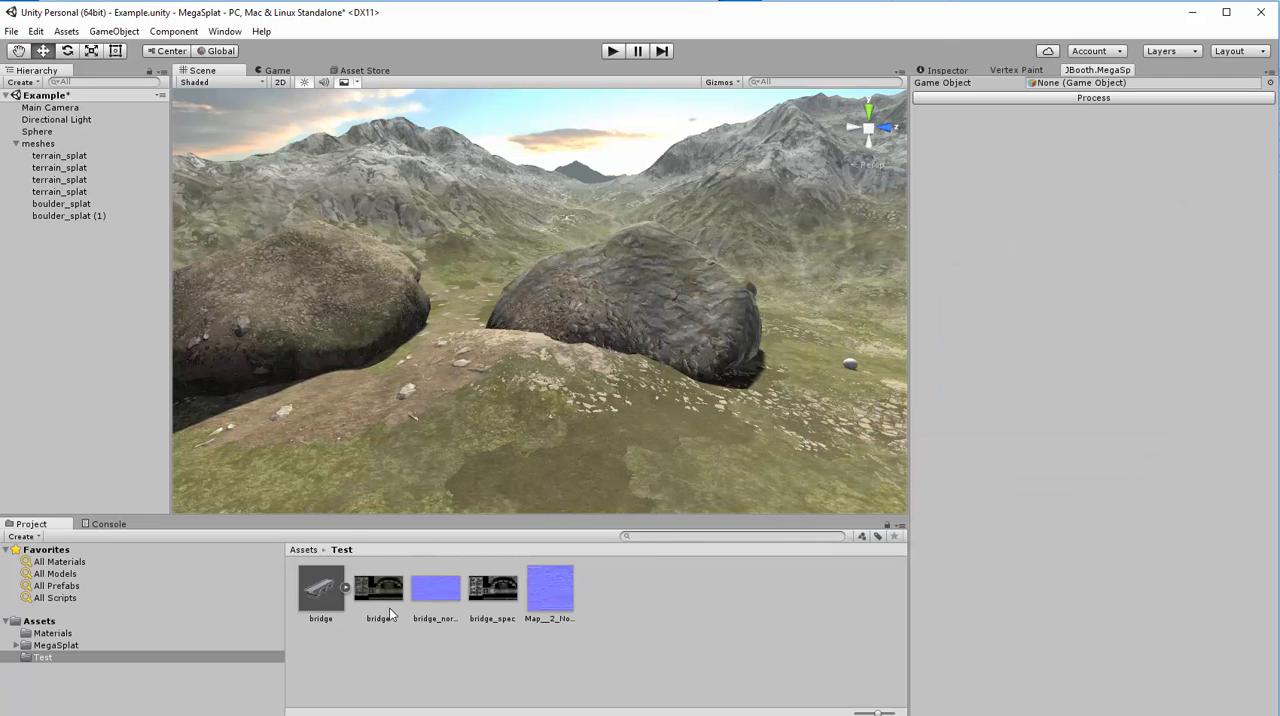
pyautogui.moveTo(309, 585); pyautogui.dragTo(1091, 84)
pyautogui.click(1049, 98)
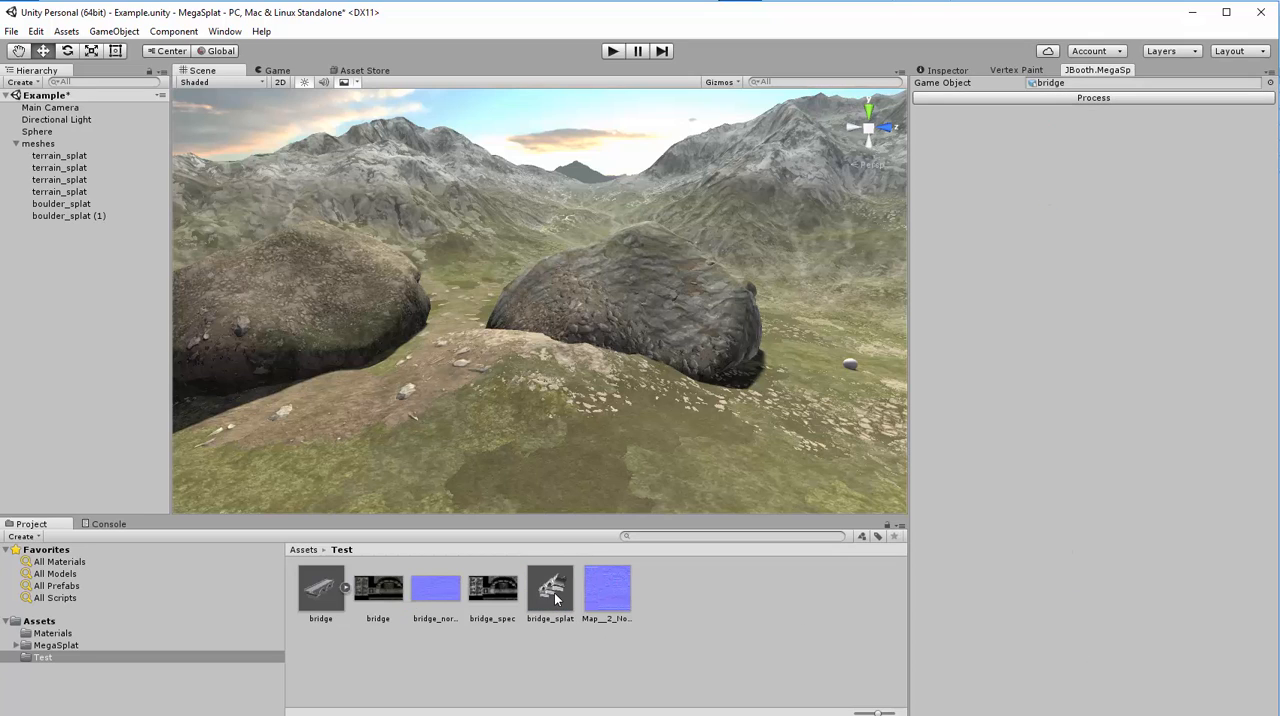
# - Place the converted bridge_splat mesh in the scene and frame it in view
pyautogui.click(550, 591)
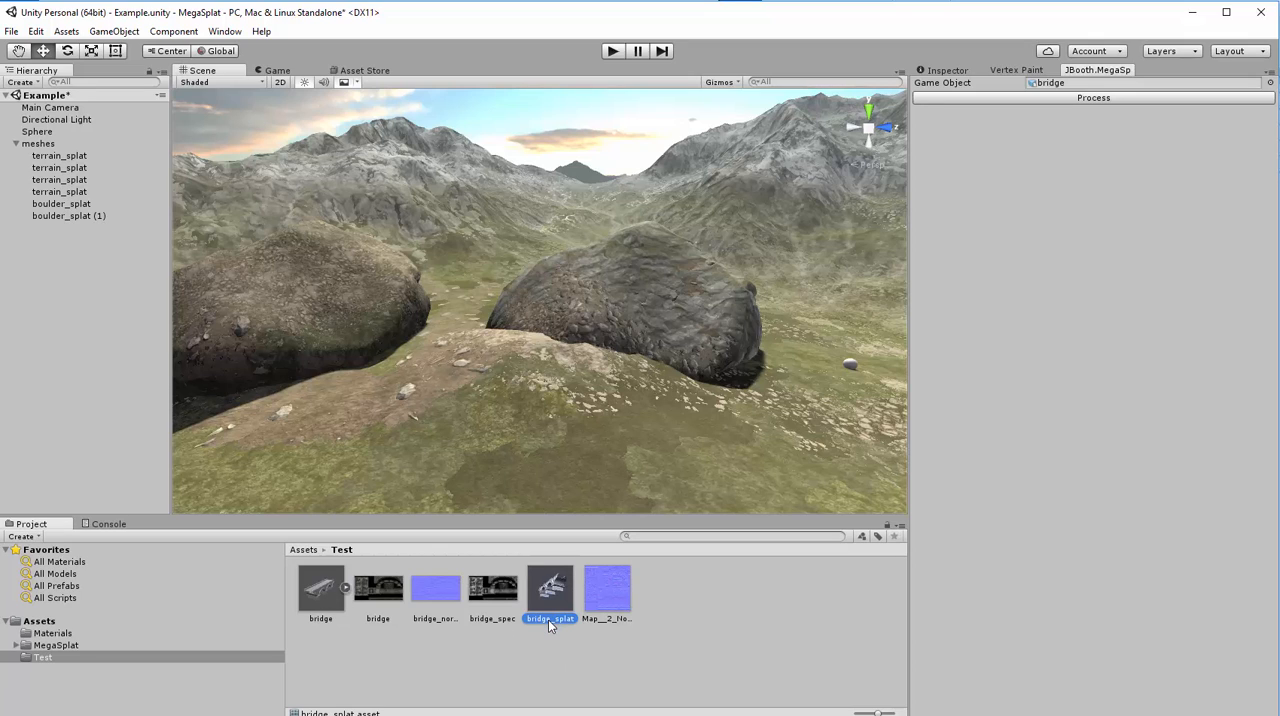
pyautogui.moveTo(544, 584); pyautogui.dragTo(470, 396)
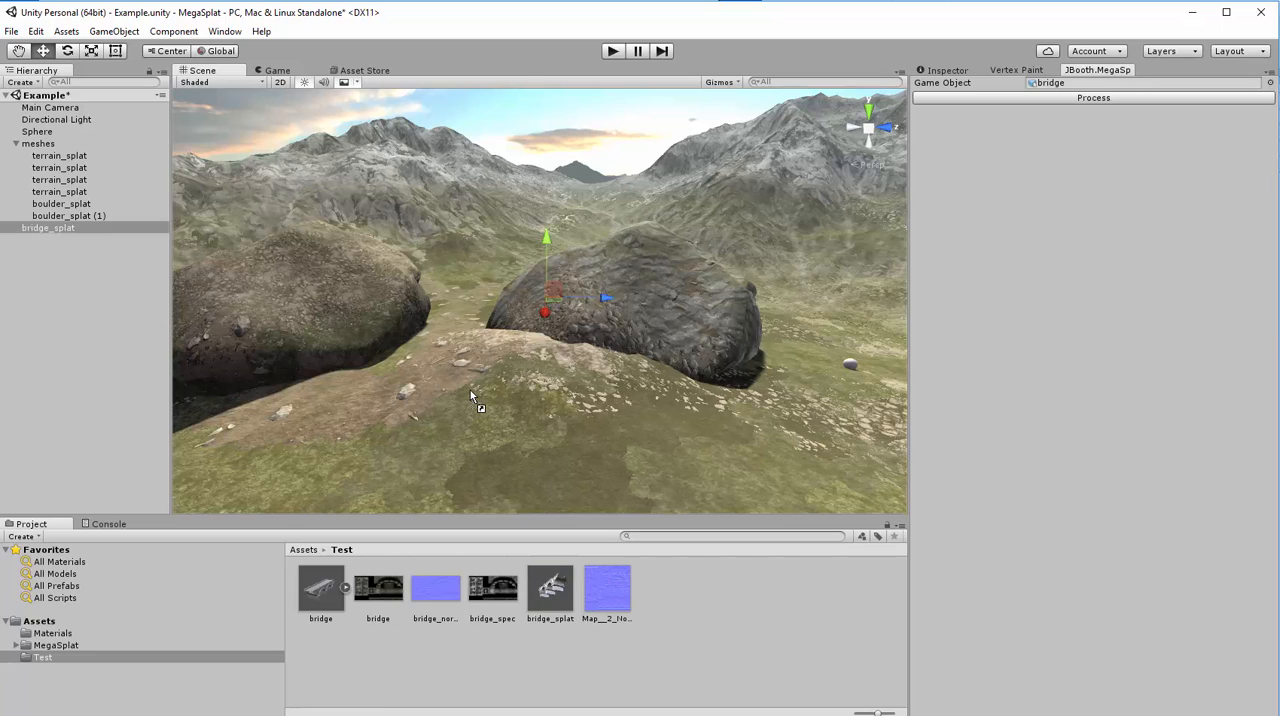
pyautogui.doubleClick(36, 228)
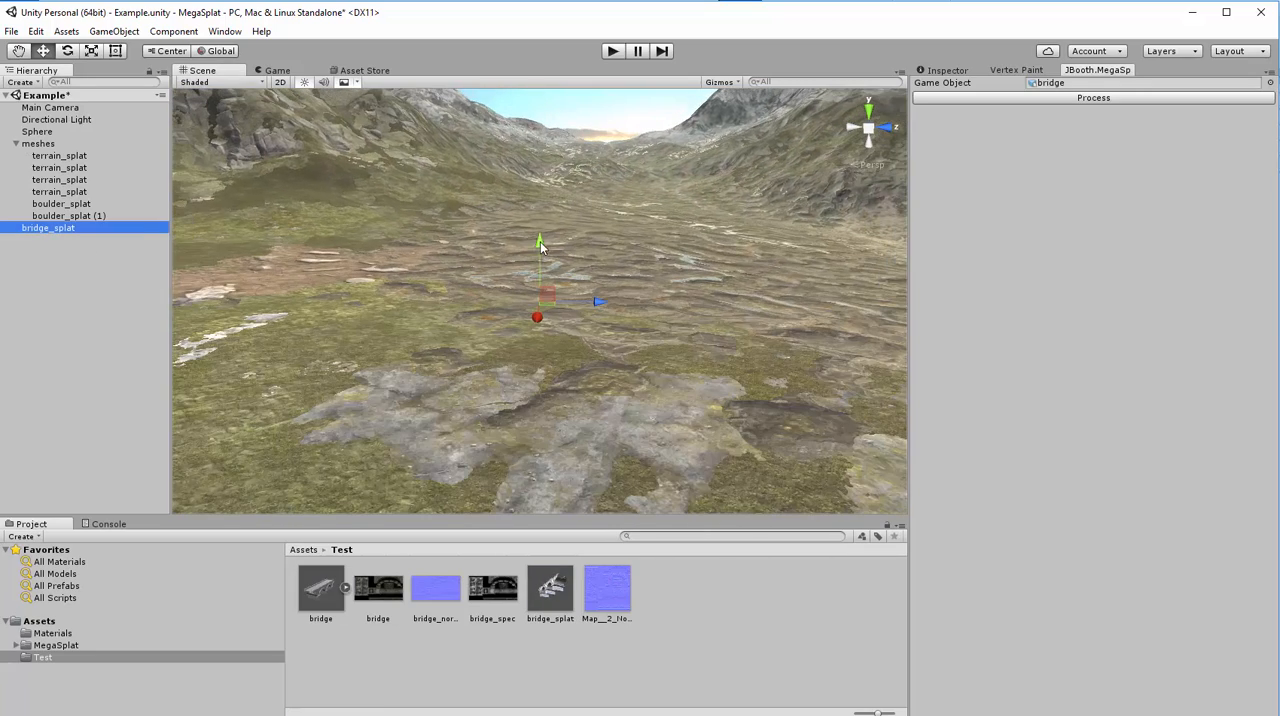
pyautogui.moveTo(547, 317); pyautogui.dragTo(197, 272)
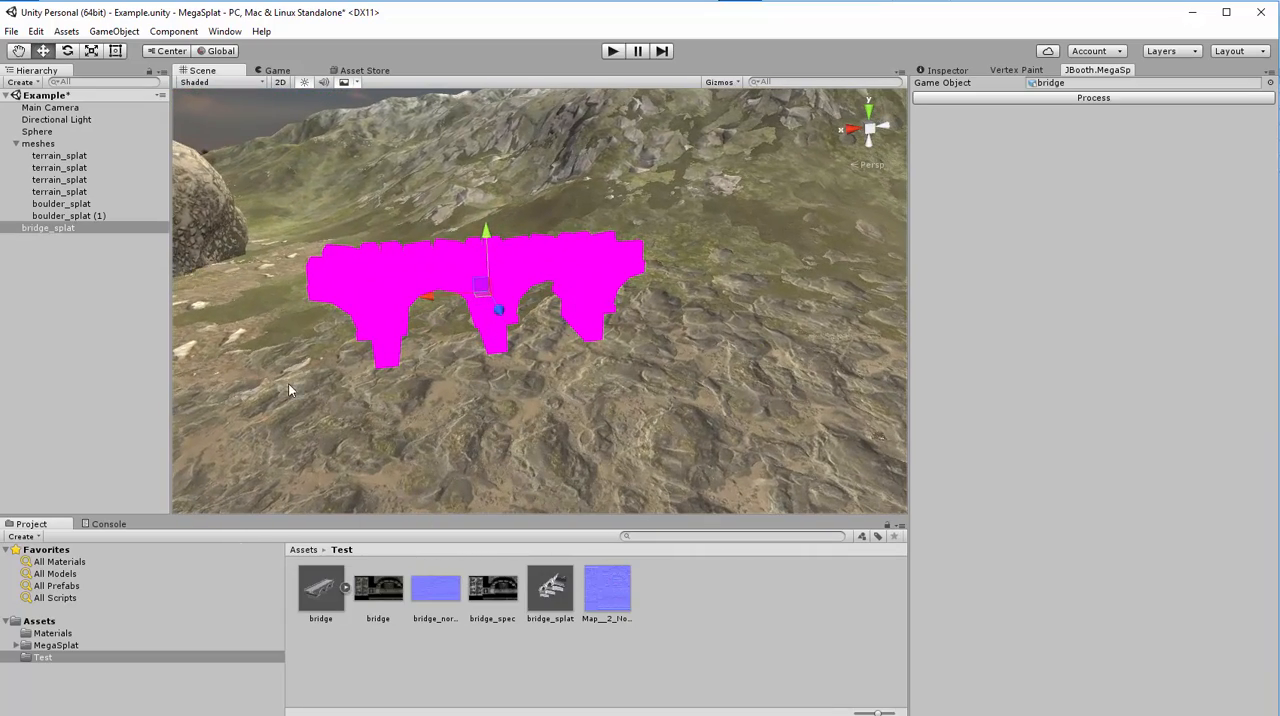
# - Apply the bridge material to bridge_splat and adjust its height on the terrain to Y 20.89
pyautogui.click(50, 634)
pyautogui.moveTo(432, 600); pyautogui.dragTo(410, 276)
pyautogui.moveTo(410, 276); pyautogui.dragTo(486, 244, button='right')
pyautogui.click(509, 164)
pyautogui.moveTo(509, 164); pyautogui.dragTo(560, 328, button='right')
pyautogui.click(562, 330)
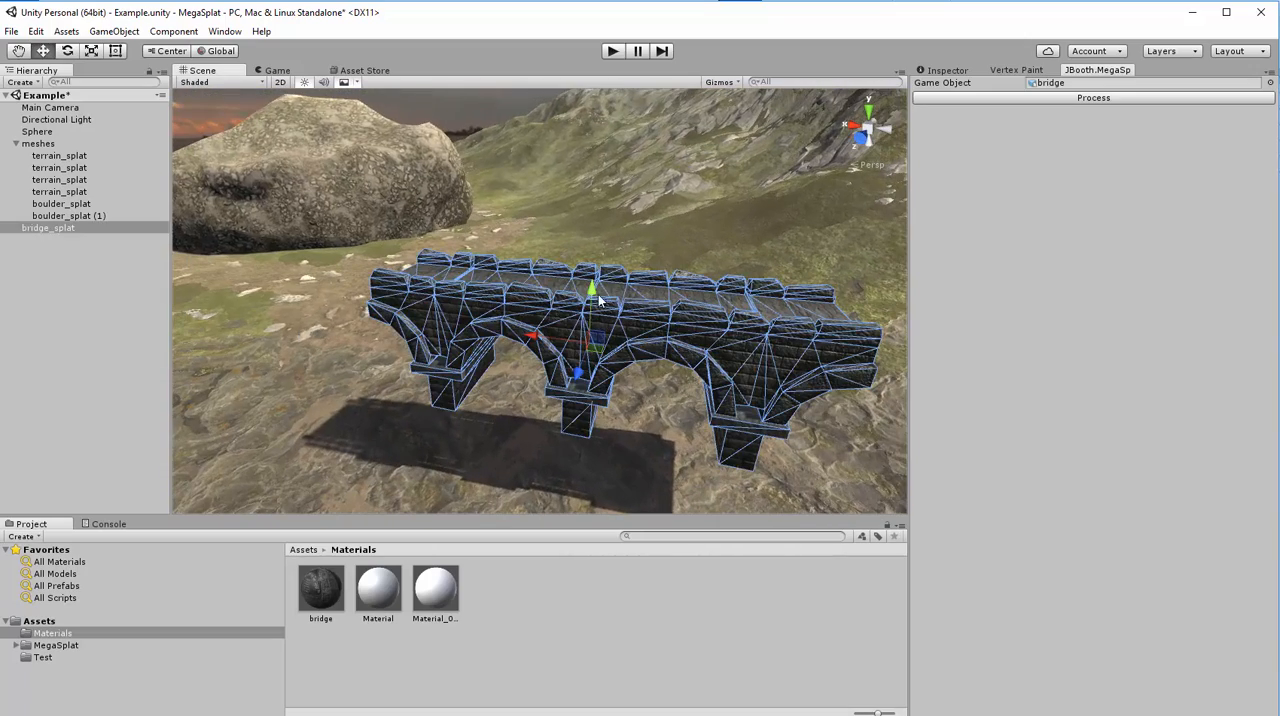
pyautogui.moveTo(592, 290); pyautogui.dragTo(589, 372)
pyautogui.moveTo(589, 372); pyautogui.dragTo(767, 343, button='right')
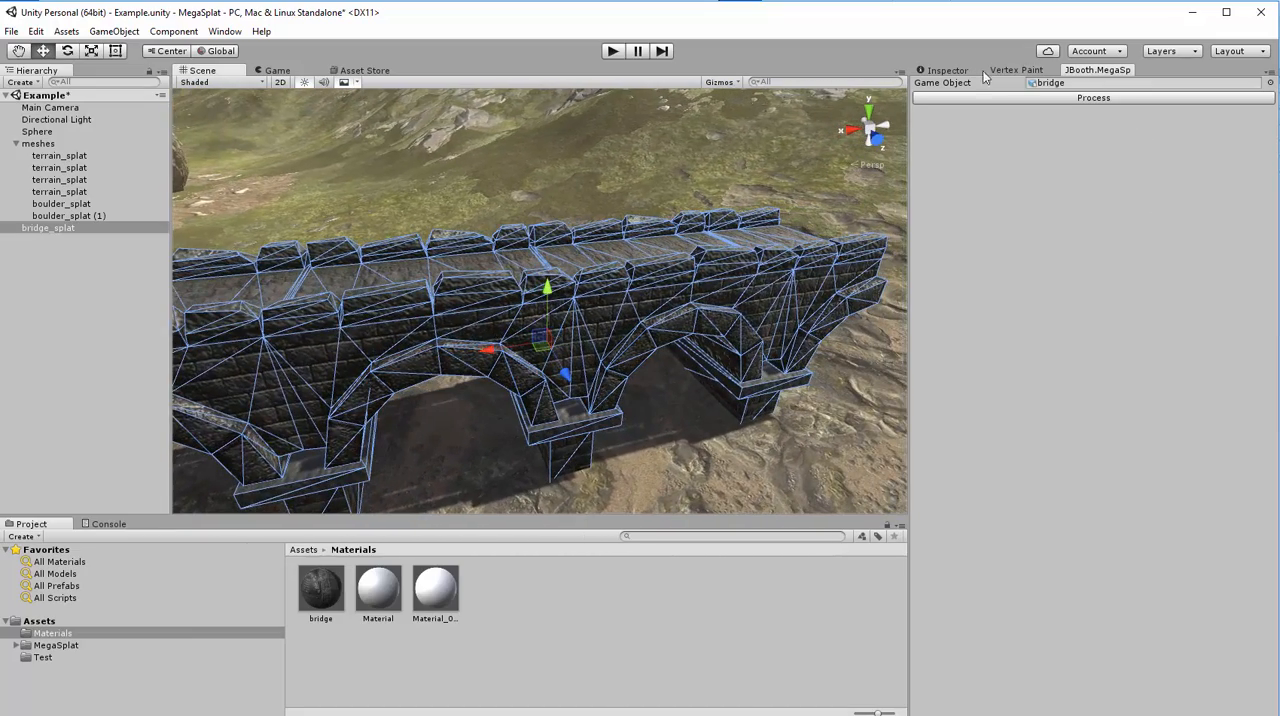
# - Change the bridge material's shader to MegaSplat/MegaSplat_MacroLayered
pyautogui.click(945, 71)
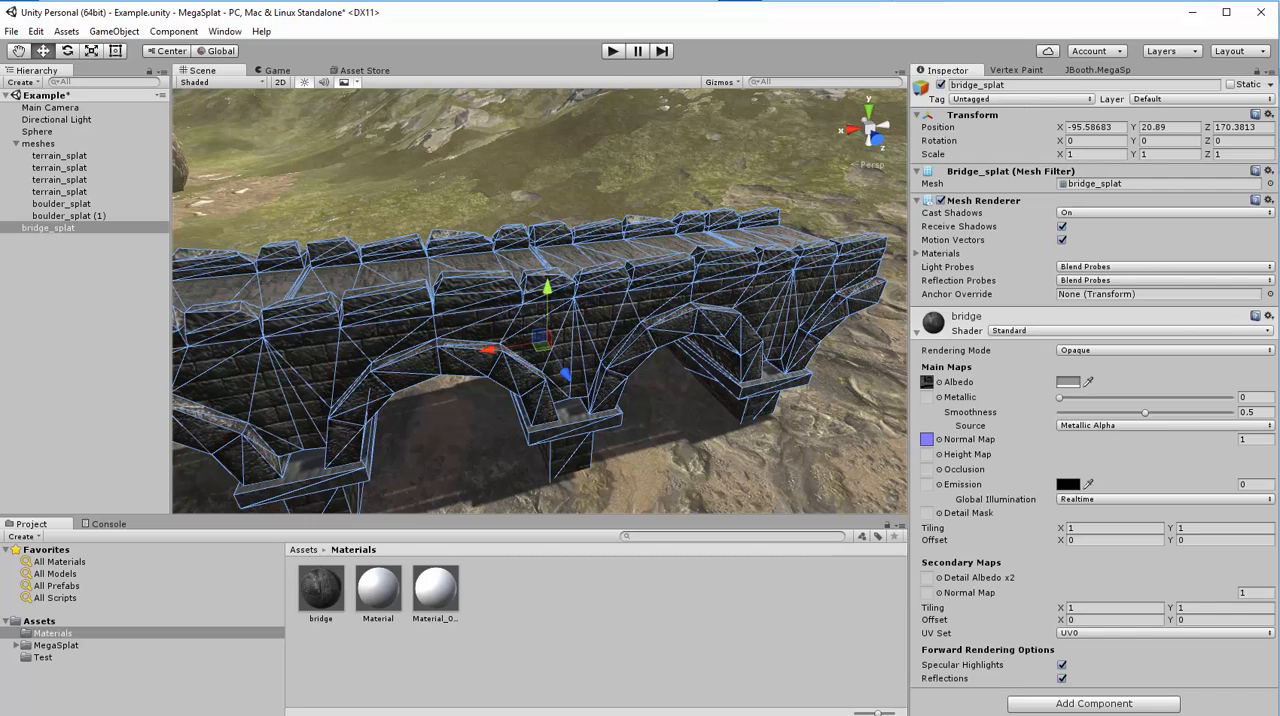
pyautogui.click(1030, 331)
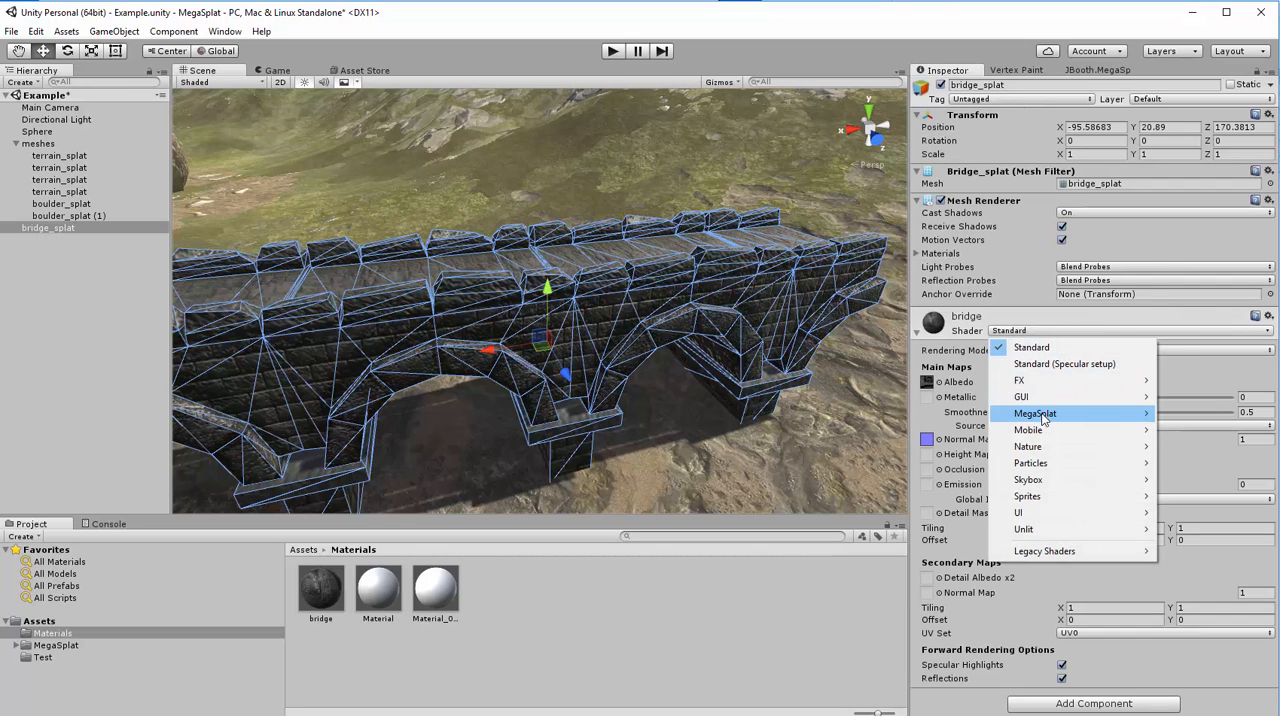
pyautogui.moveTo(1047, 416)
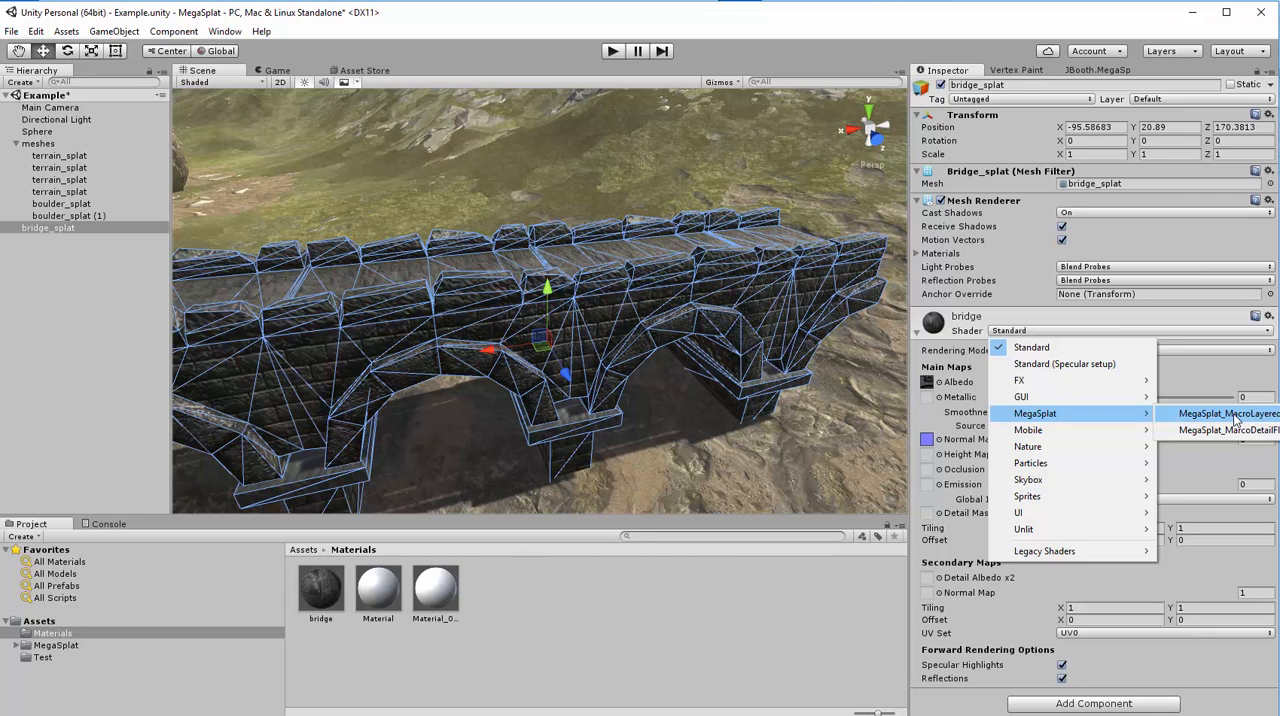
pyautogui.click(1235, 419)
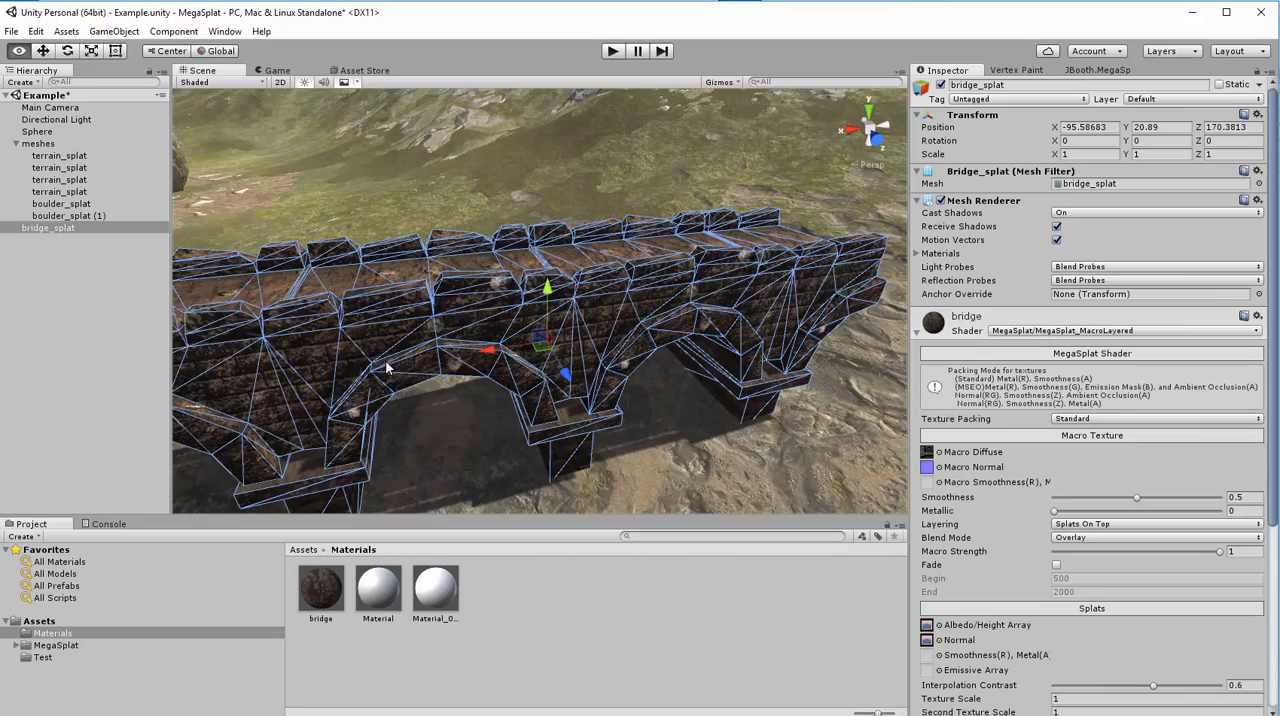
# - Activate Vertex Painter on the bridge with a close view of its deck
pyautogui.keyDown('alt'); pyautogui.moveTo(390, 372); pyautogui.dragTo(345, 380); pyautogui.keyUp('alt')
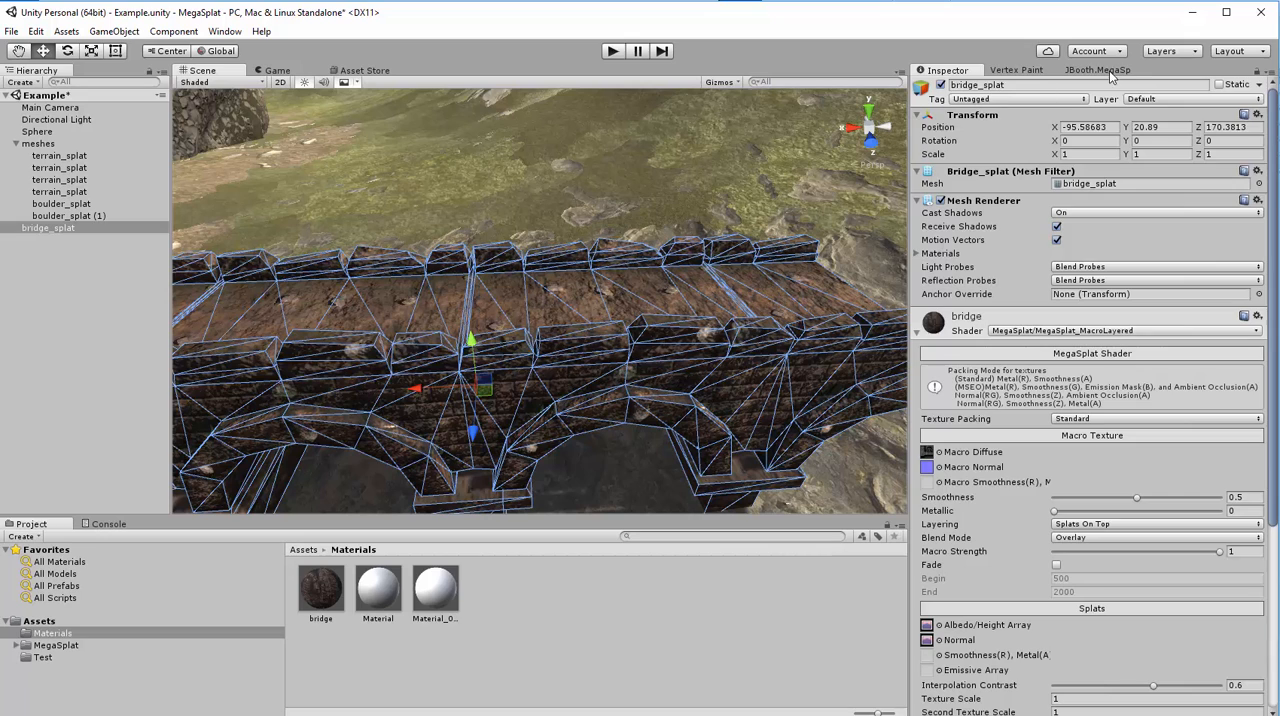
pyautogui.click(1110, 72)
pyautogui.click(1018, 71)
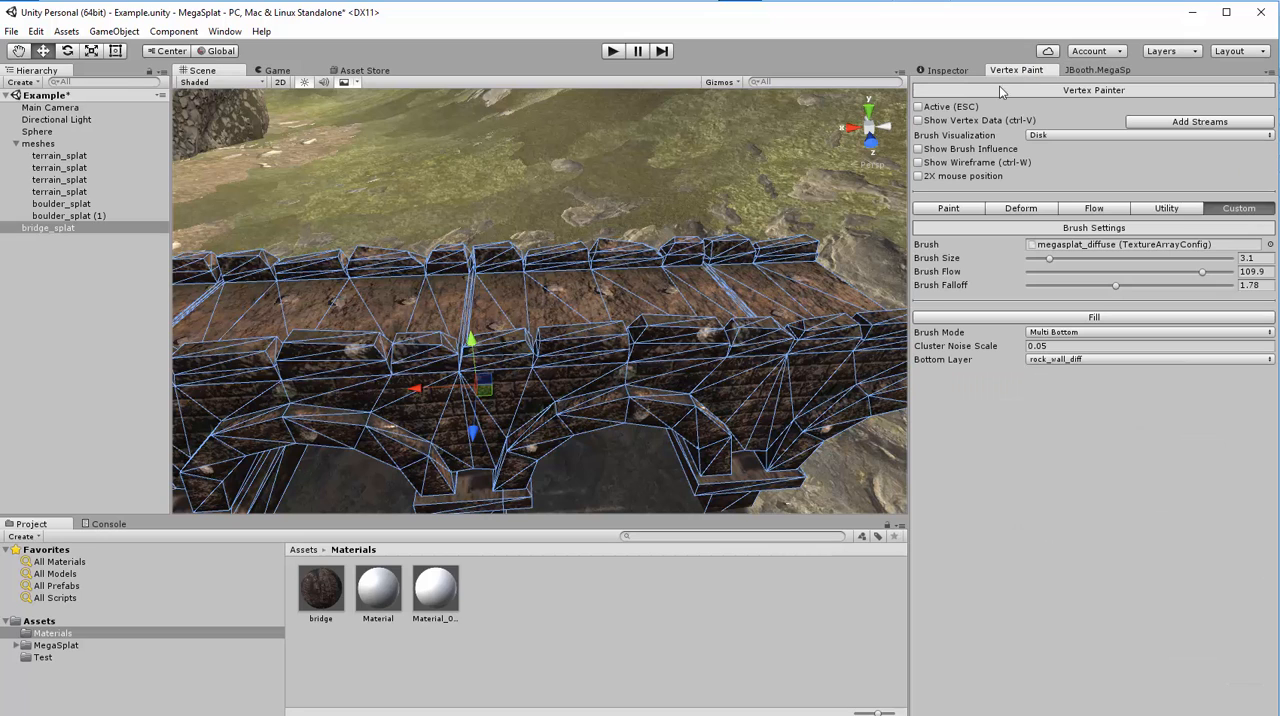
pyautogui.click(918, 107)
pyautogui.moveTo(562, 330)
pyautogui.keyDown('alt'); pyautogui.mouseDown()
pyautogui.moveTo(512, 324)
pyautogui.moveTo(516, 336)
pyautogui.mouseUp(); pyautogui.keyUp('alt')
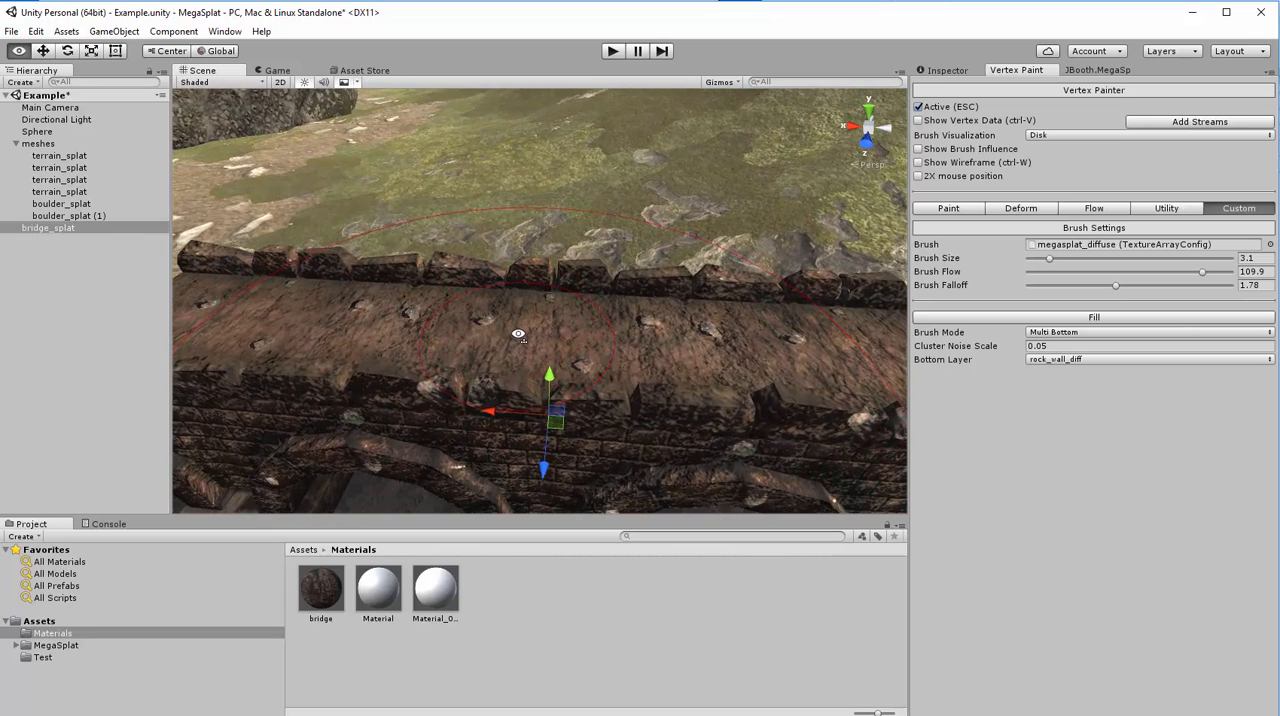
# - Set the brush mode to Single Bottom and paint the bottom texture layer over the bridge
pyautogui.click(1075, 331)
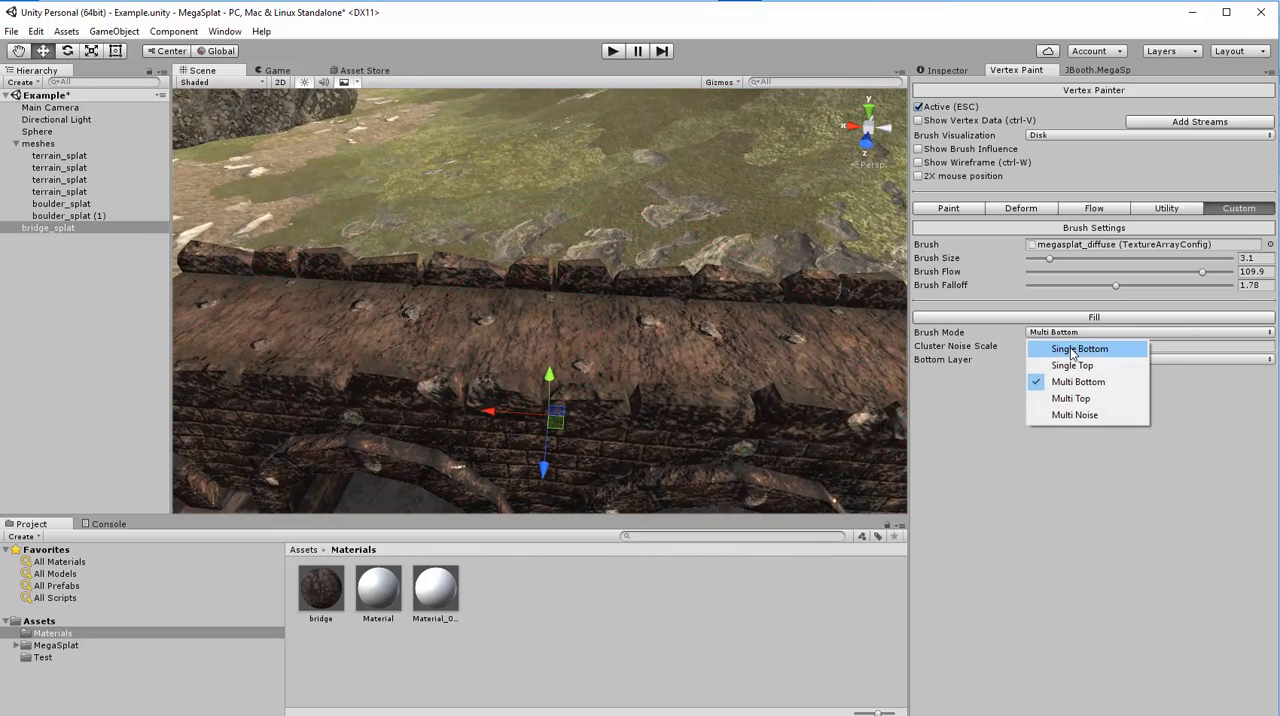
pyautogui.click(1074, 348)
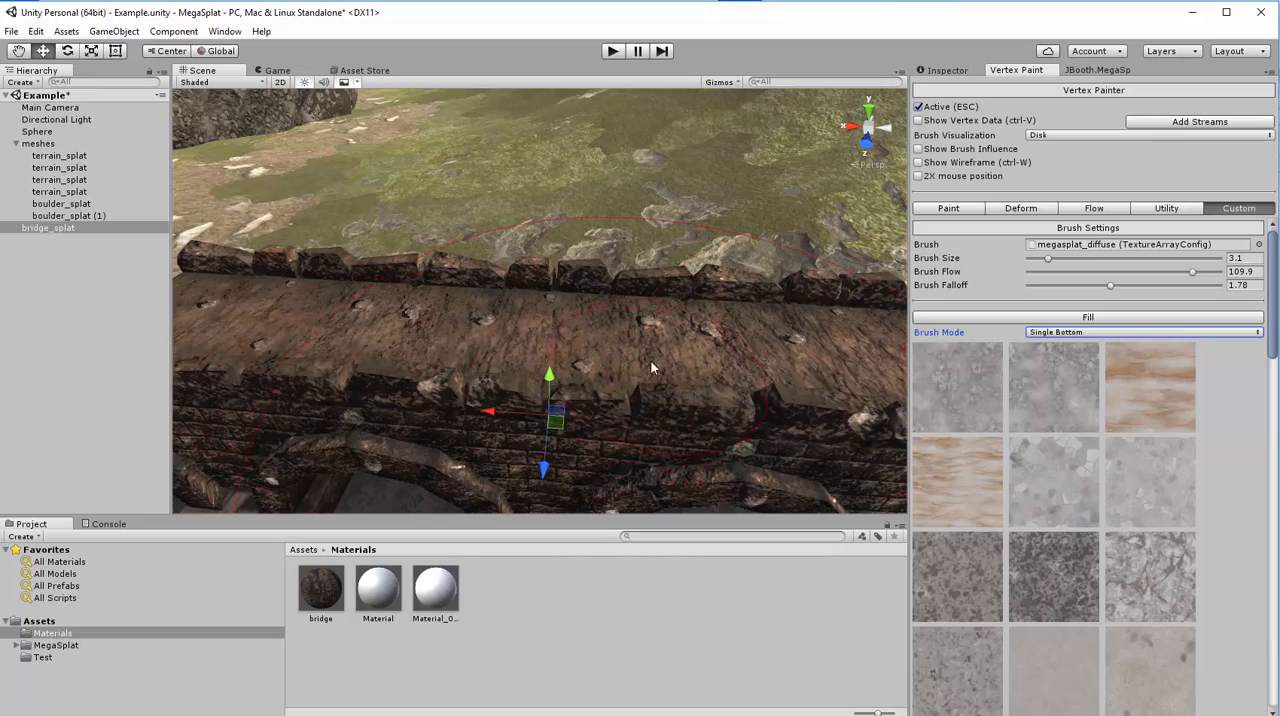
pyautogui.moveTo(650, 362)
pyautogui.mouseDown()
pyautogui.moveTo(389, 333)
pyautogui.moveTo(861, 330)
pyautogui.mouseUp()
pyautogui.keyDown('alt'); pyautogui.moveTo(392, 347); pyautogui.dragTo(1040, 370); pyautogui.keyUp('alt')
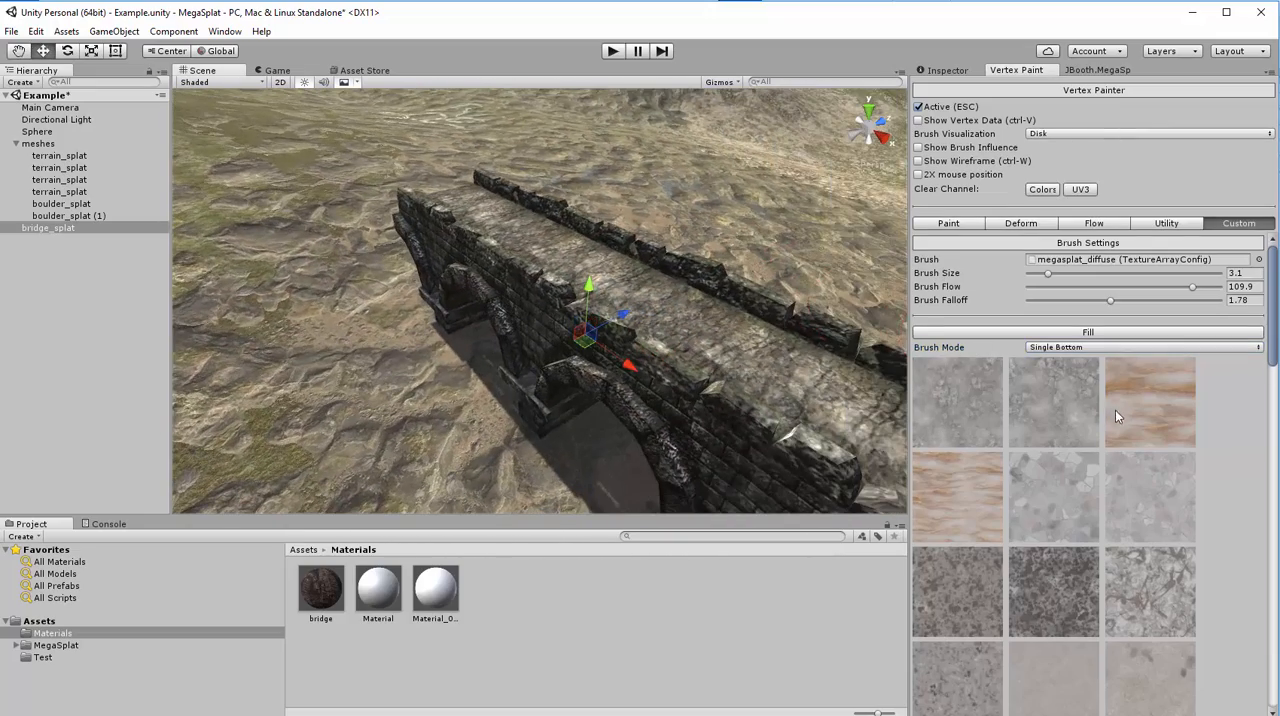
# - Set the brush mode to Single Top and paint the top texture layer over the bridge
pyautogui.click(1062, 347)
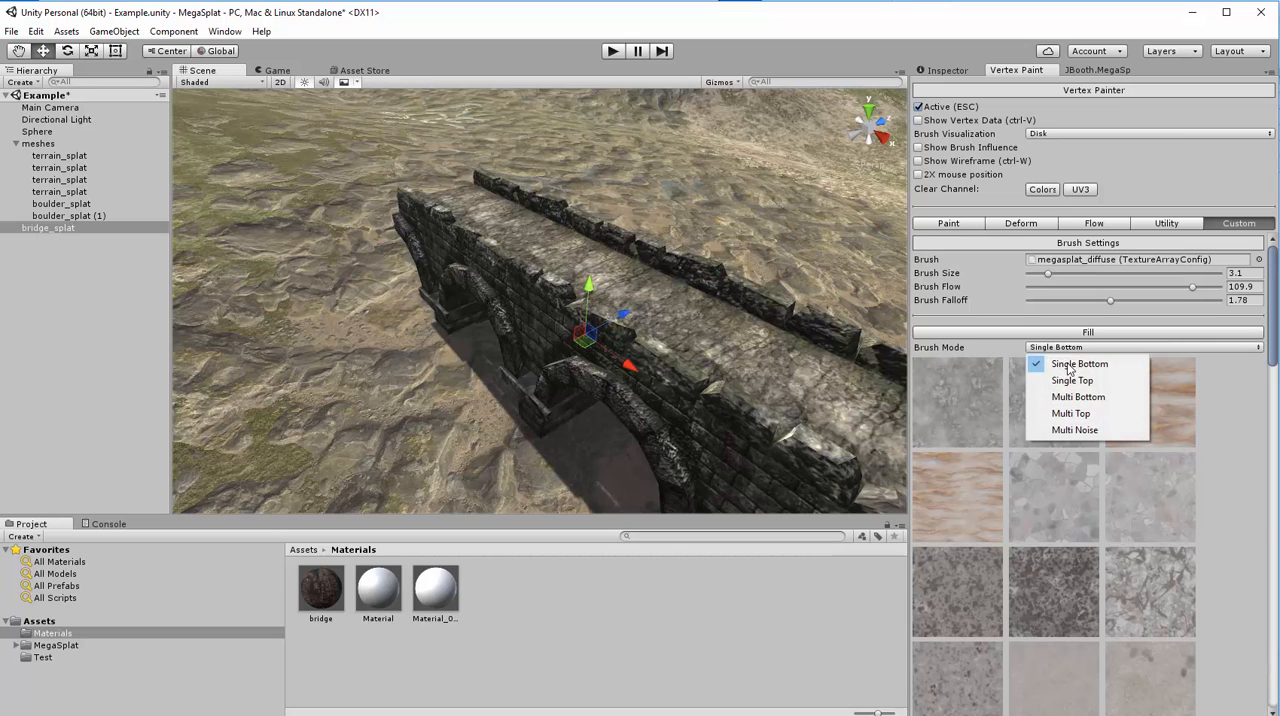
pyautogui.click(1070, 383)
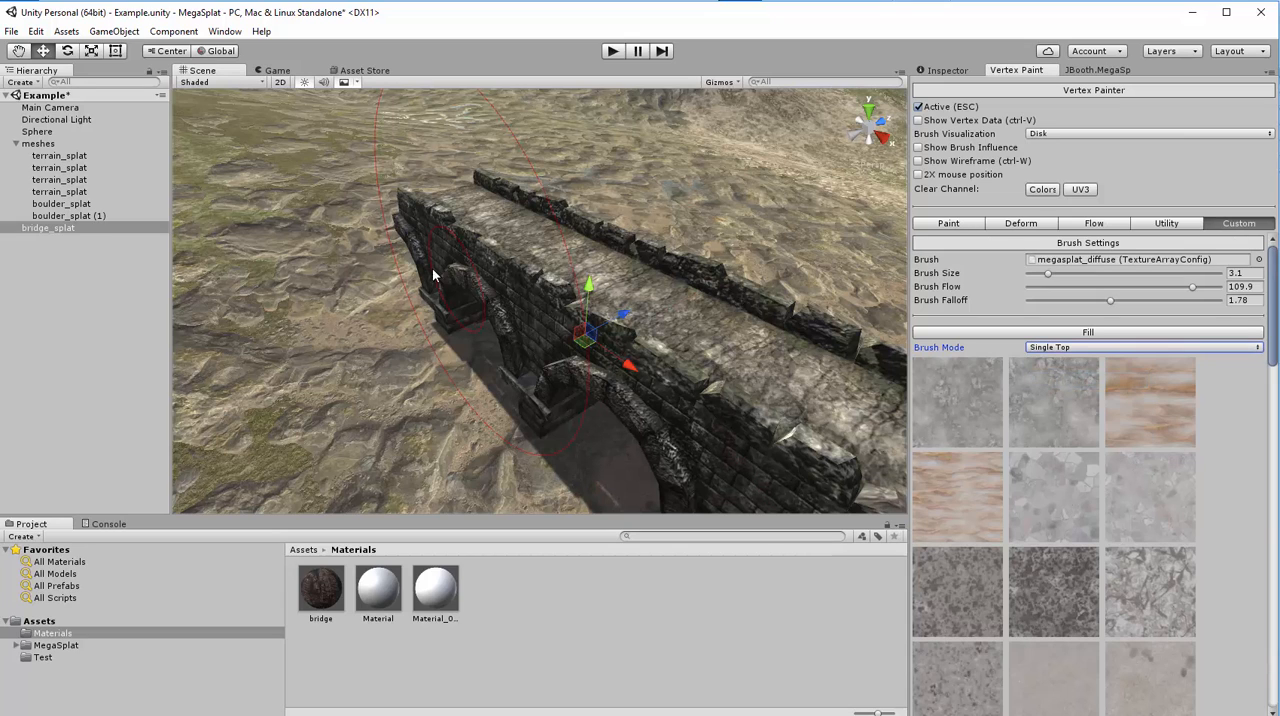
pyautogui.moveTo(678, 304)
pyautogui.mouseDown()
pyautogui.moveTo(638, 285)
pyautogui.moveTo(669, 271)
pyautogui.moveTo(32, 251)
pyautogui.moveTo(189, 256)
pyautogui.mouseUp()
pyautogui.press('w')
pyautogui.moveTo(189, 256); pyautogui.dragTo(147, 270, button='right')
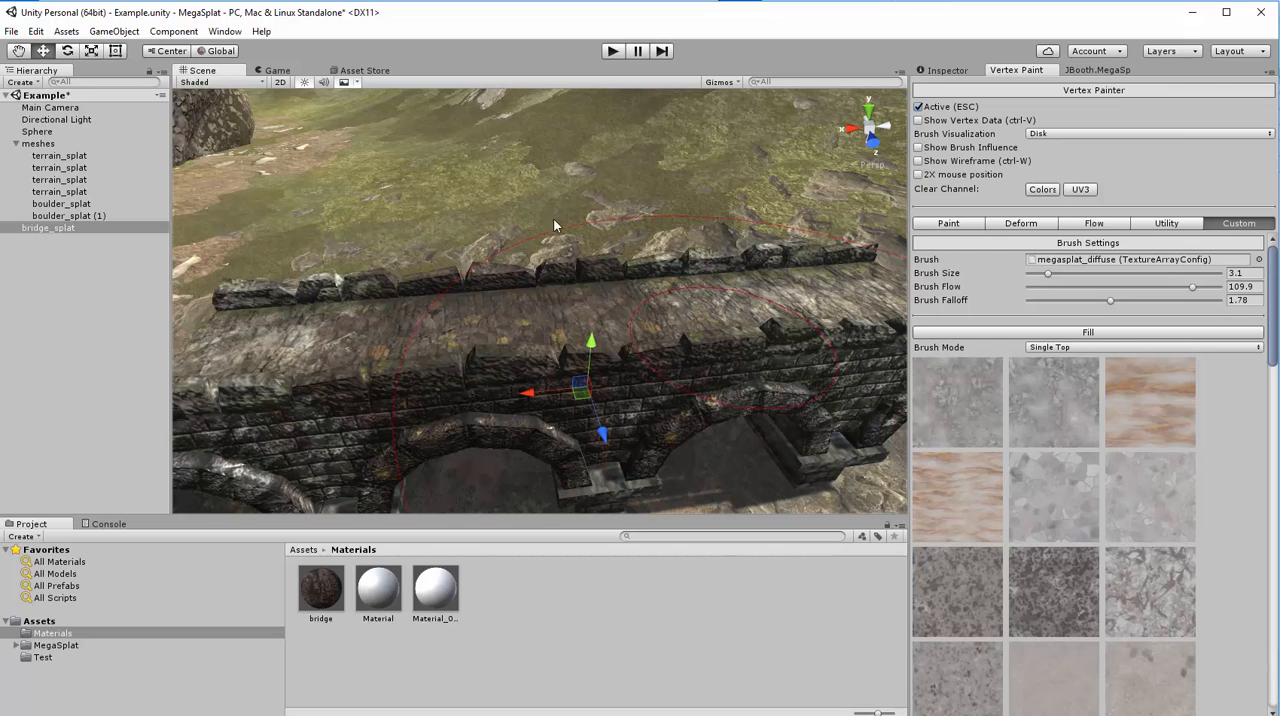
# - Examine the Macro Texture blend mode options of the bridge material, keeping Overlay
pyautogui.click(940, 71)
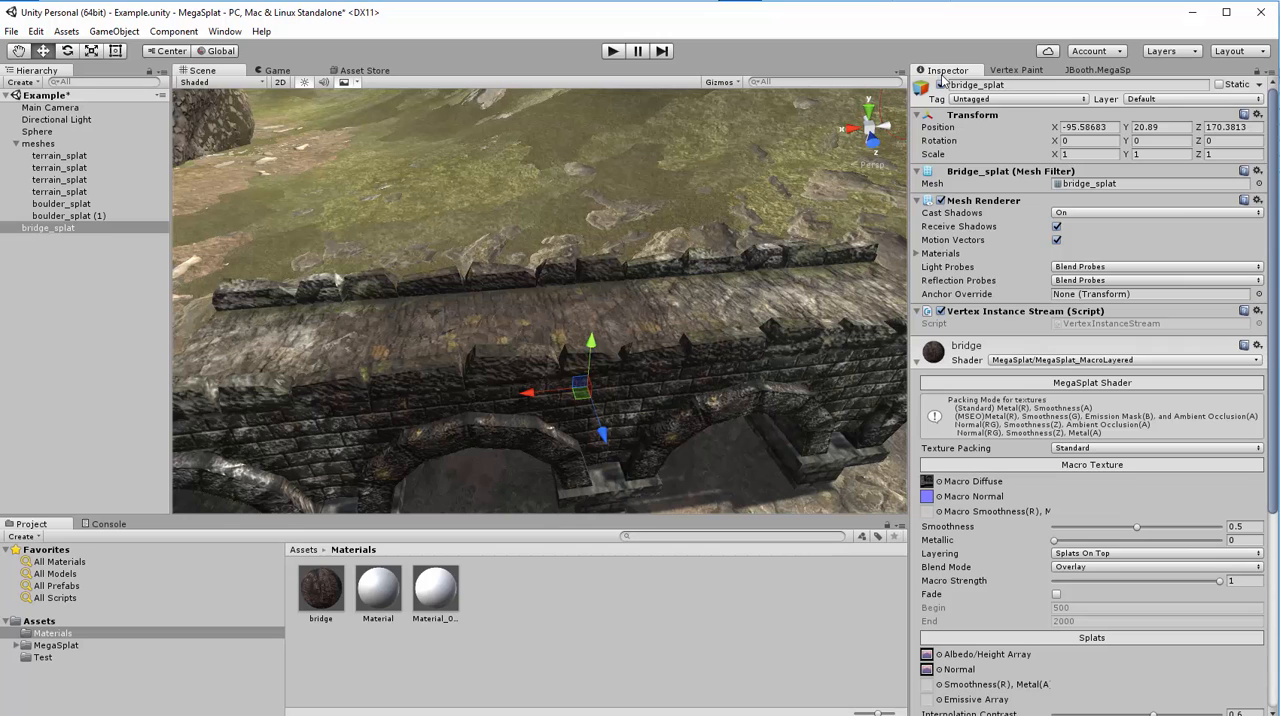
pyautogui.scroll(-5, 1260, 360)
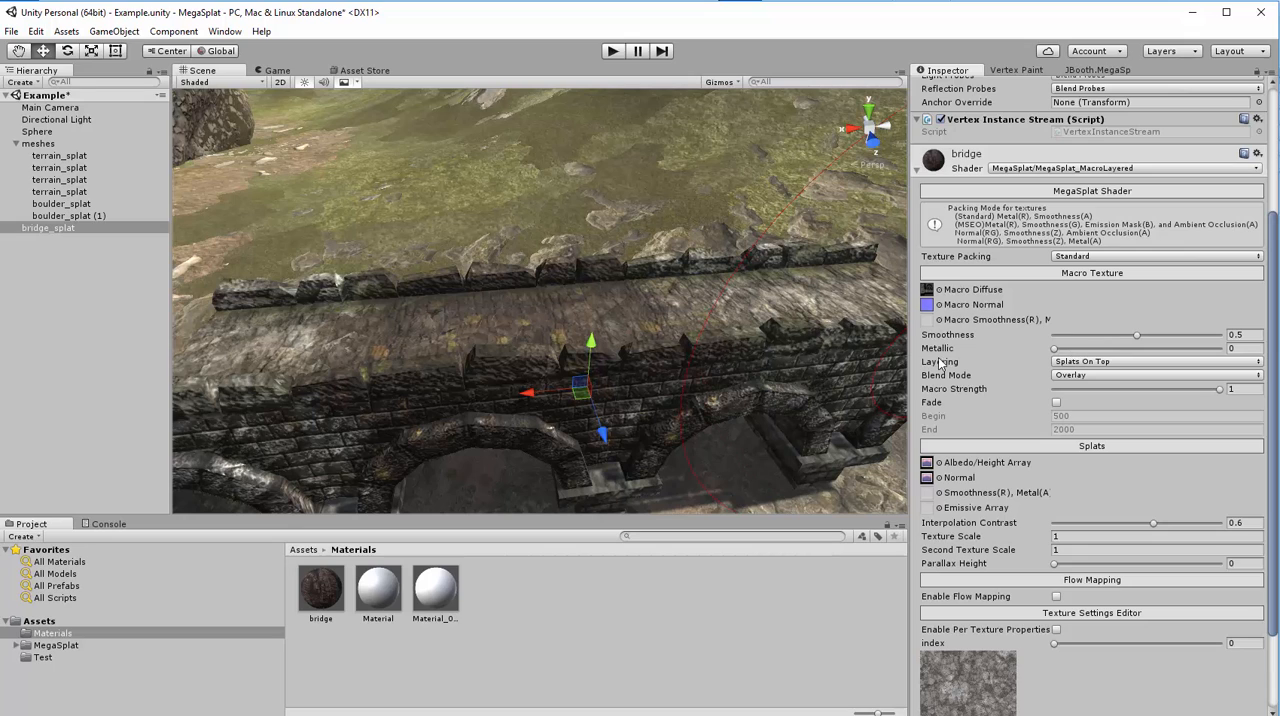
pyautogui.click(1090, 377)
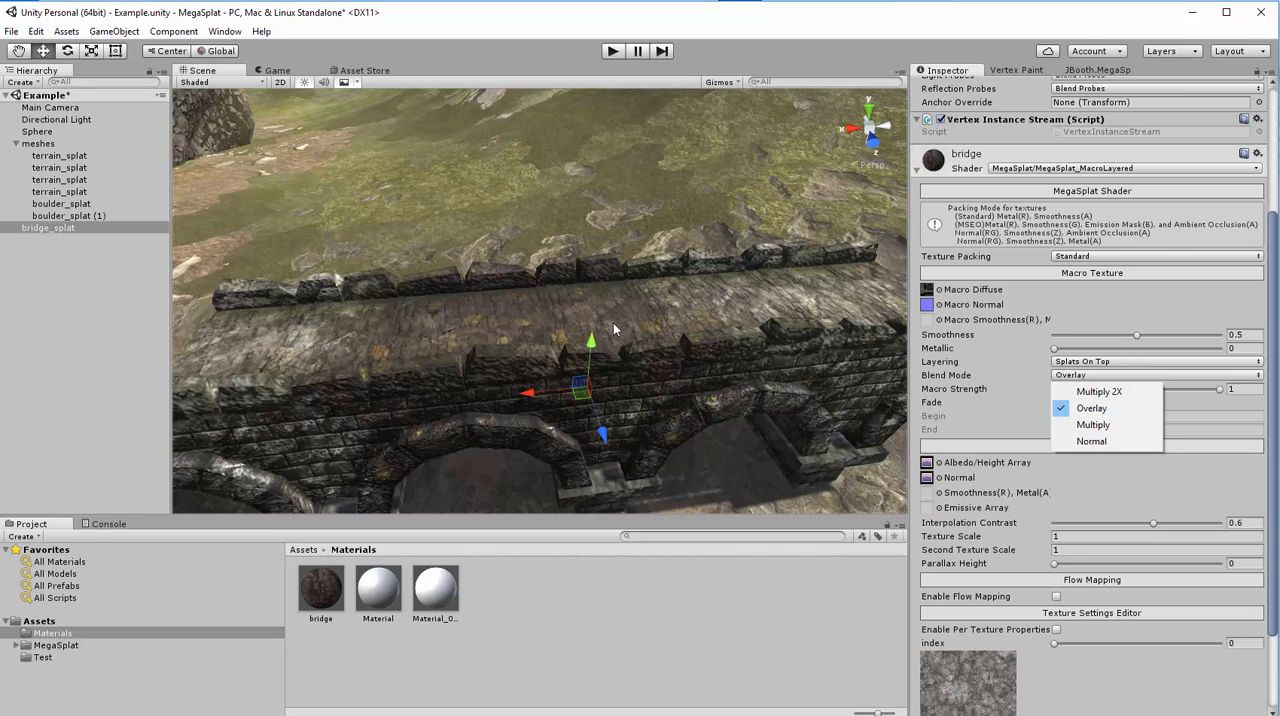
pyautogui.click(603, 19)
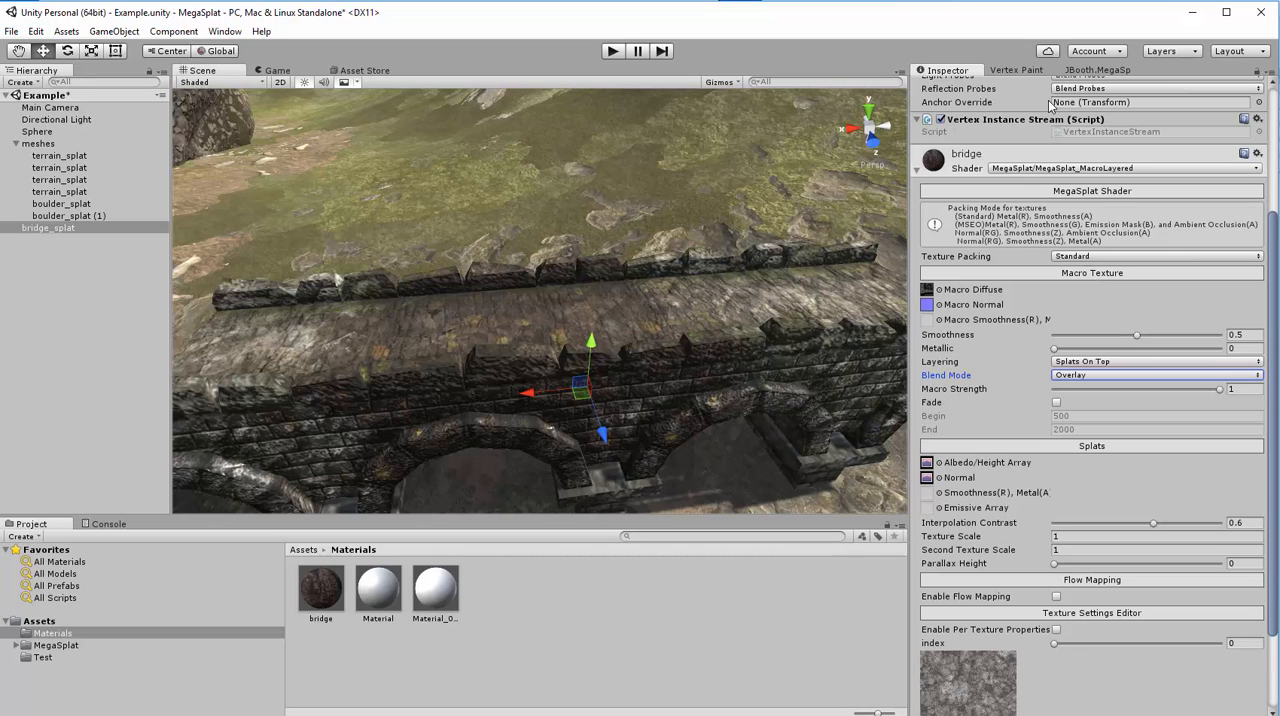
# - Set the brush mode to Multi Top with grass_diff as top layer and paint grass across the middle of the bridge
pyautogui.click(1016, 71)
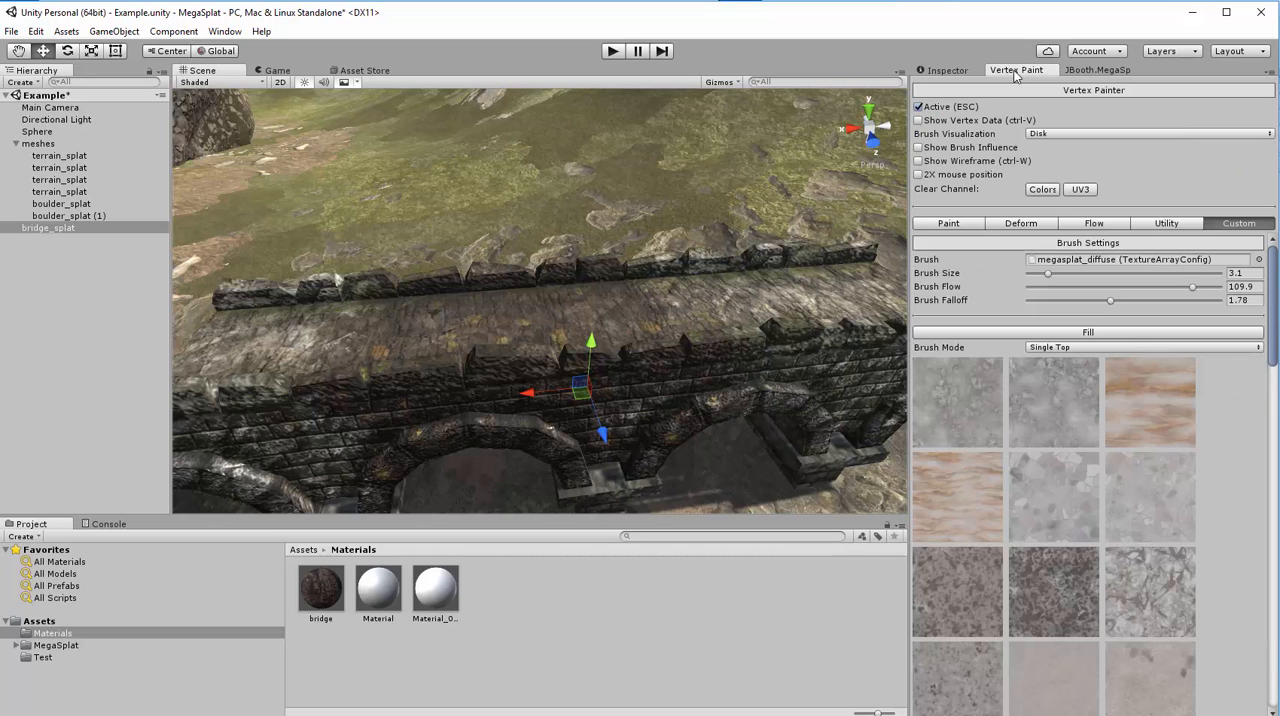
pyautogui.click(1052, 347)
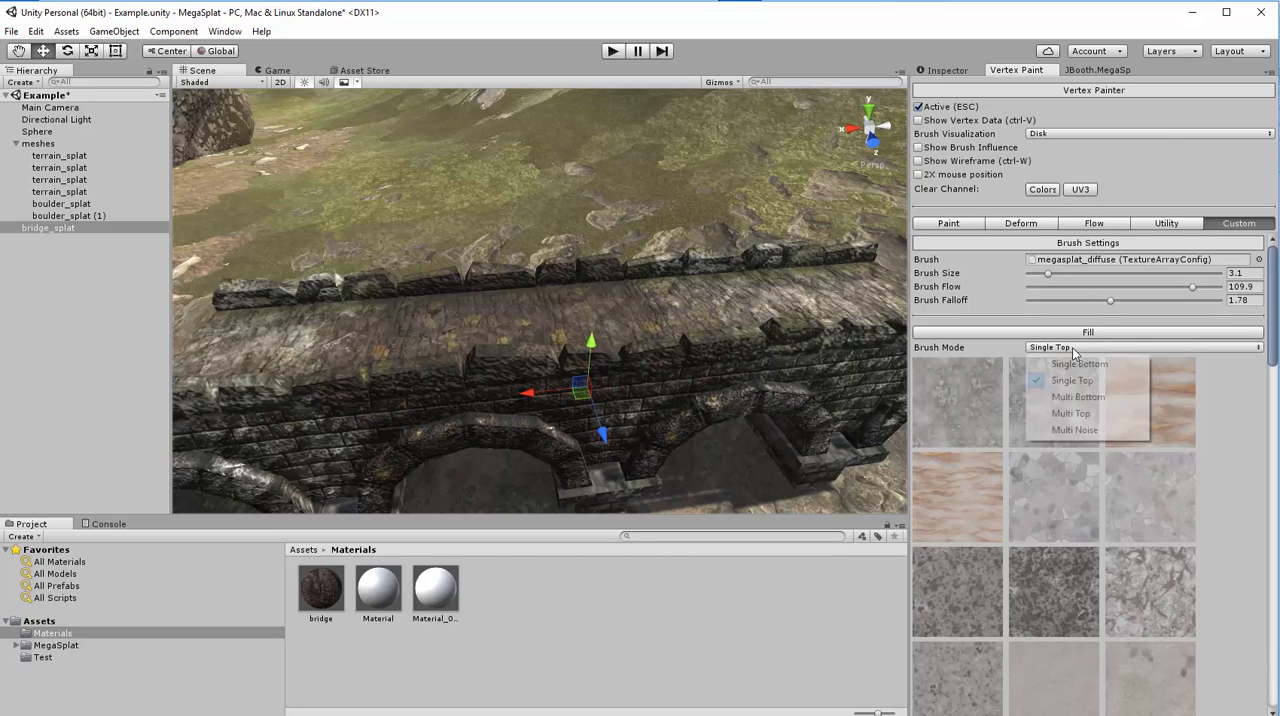
pyautogui.click(1079, 414)
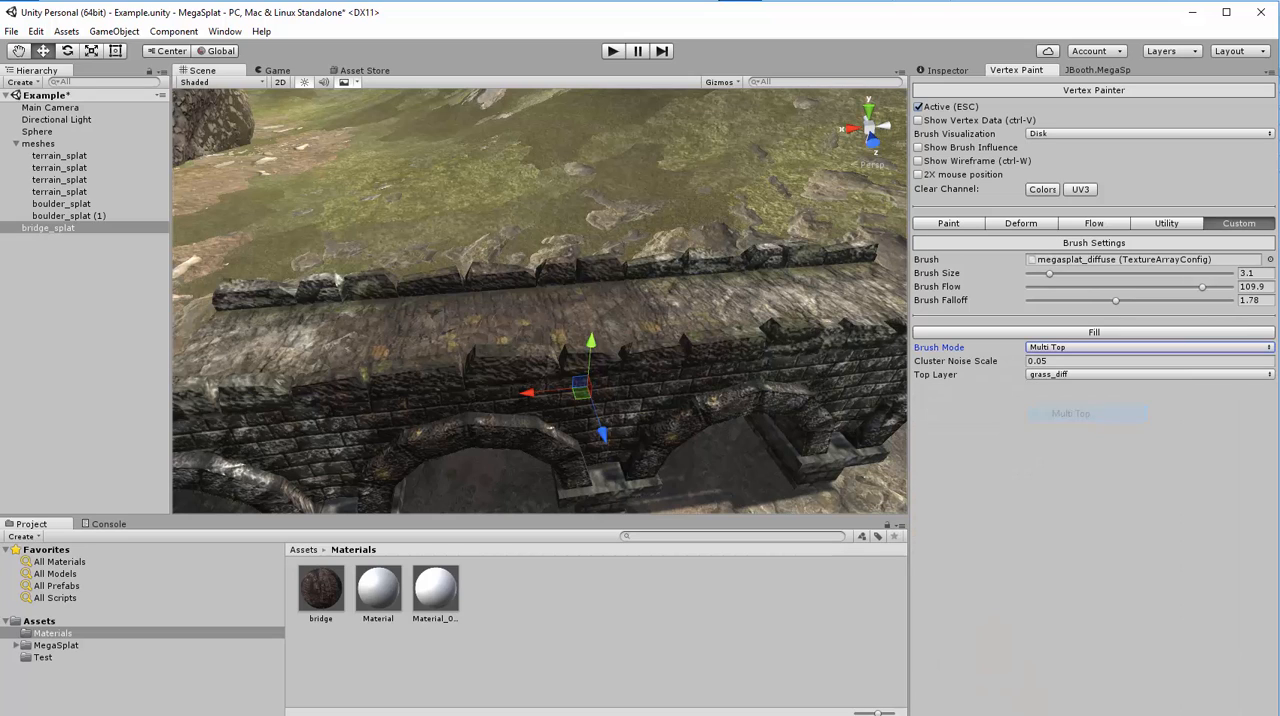
pyautogui.click(1058, 377)
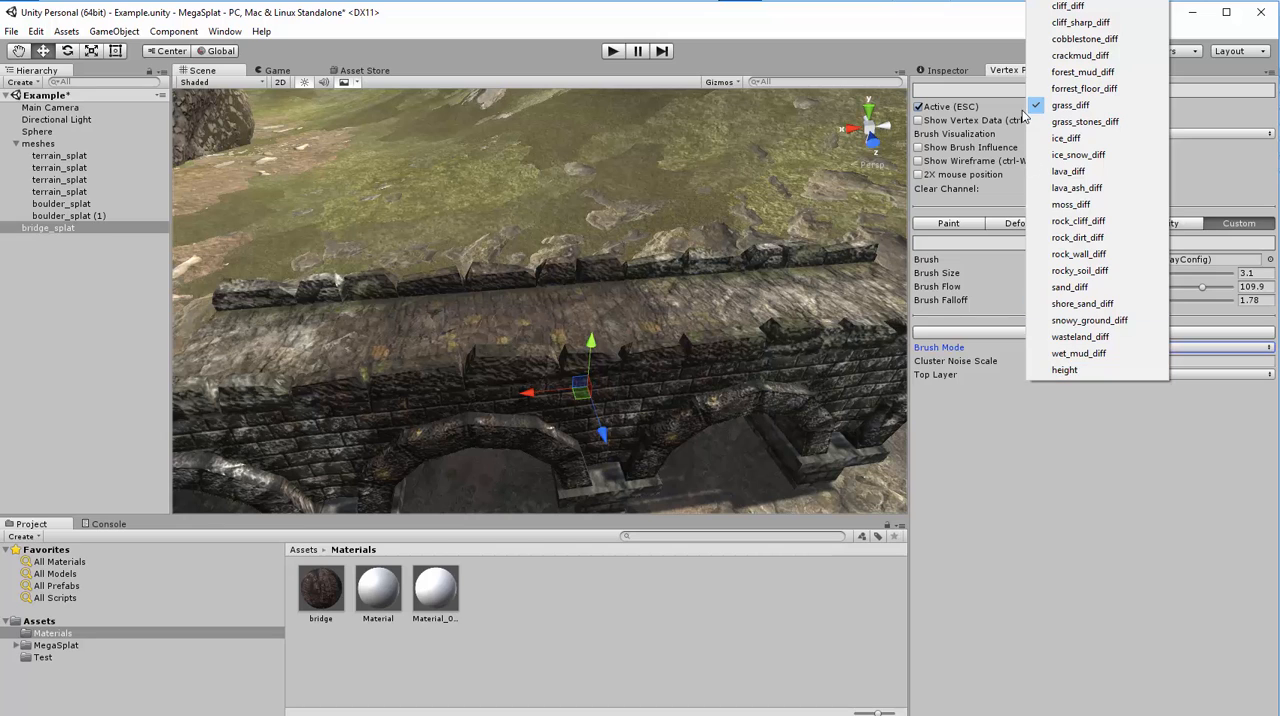
pyautogui.click(1070, 105)
pyautogui.moveTo(473, 325); pyautogui.dragTo(706, 299)
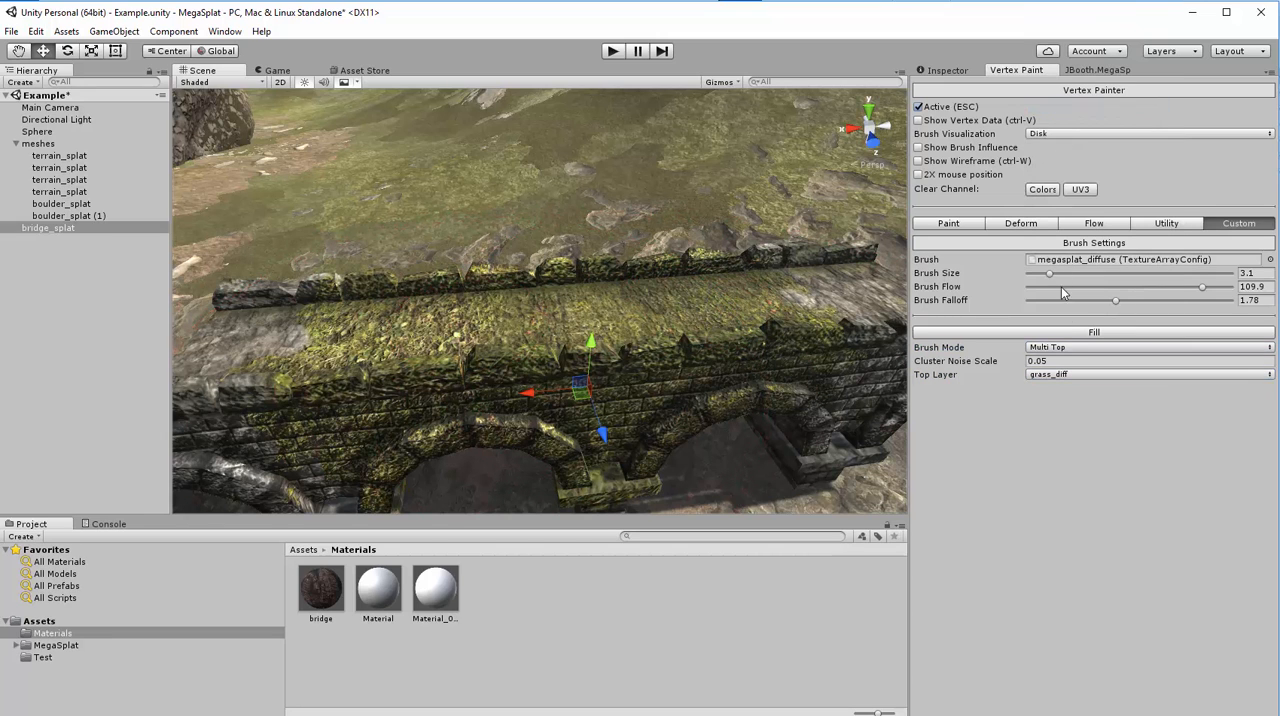
# - Set the top layer to ice_diff and apply ice over the grassy part of the bridge
pyautogui.click(1062, 376)
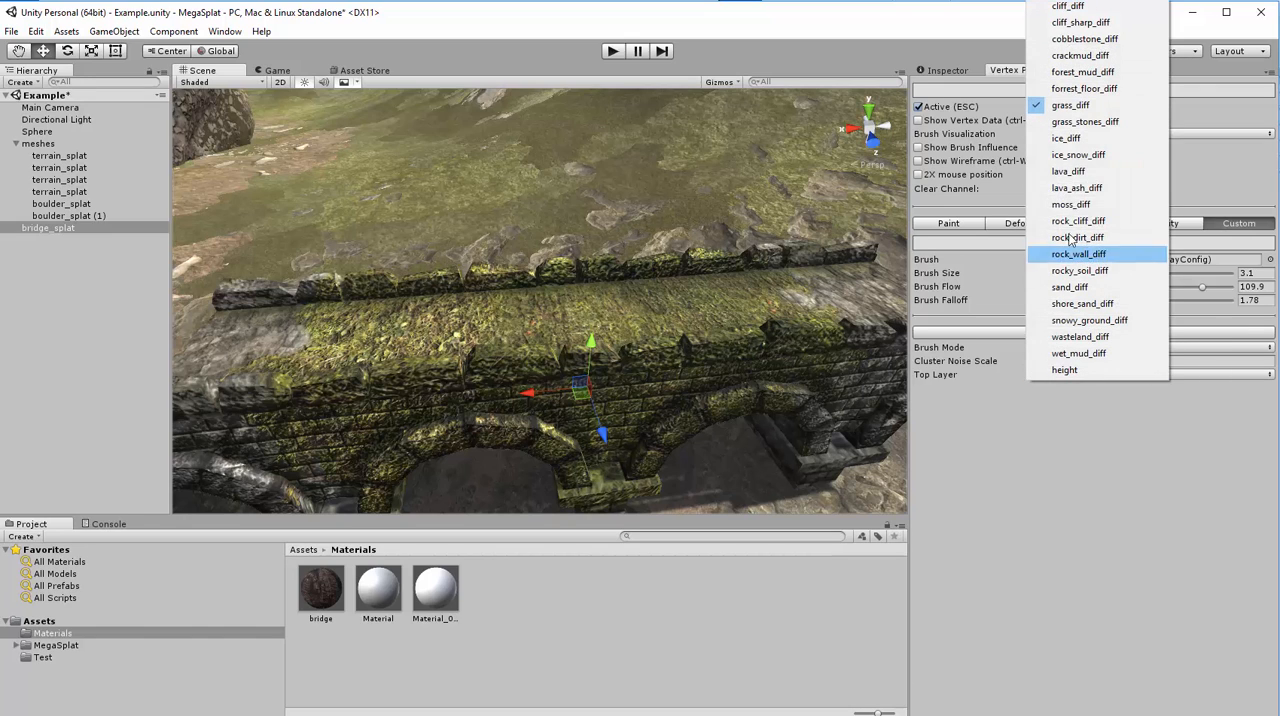
pyautogui.click(1072, 140)
pyautogui.click(1094, 331)
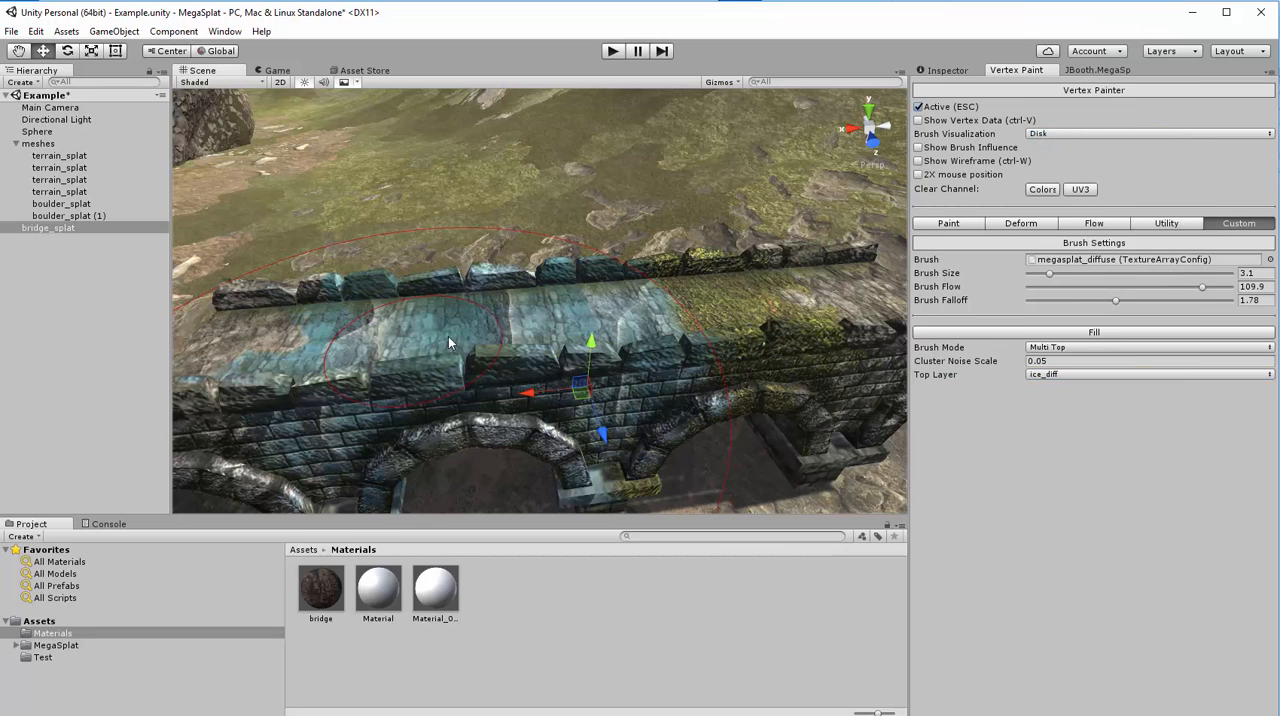
# - Set the top layer to ice_snow_diff and apply icy snow over the bridge
pyautogui.click(1042, 375)
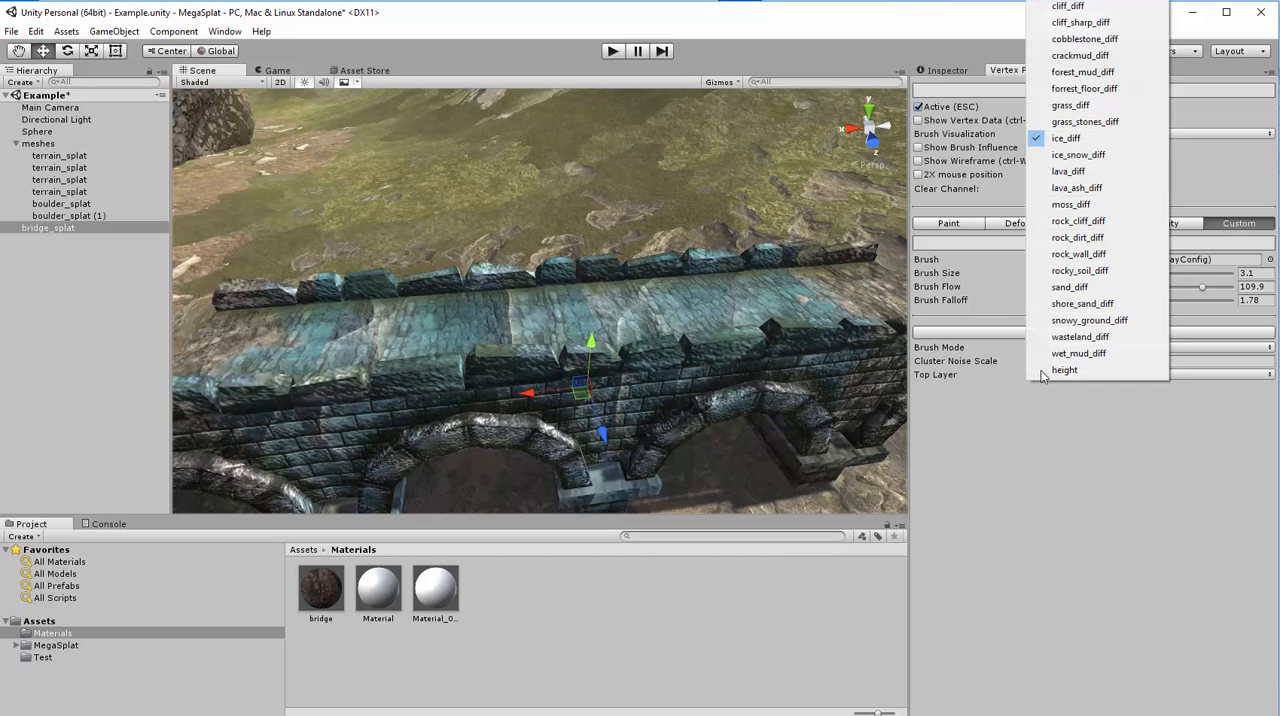
pyautogui.click(1077, 158)
pyautogui.moveTo(457, 337)
pyautogui.mouseDown()
pyautogui.moveTo(710, 308)
pyautogui.moveTo(286, 349)
pyautogui.moveTo(815, 302)
pyautogui.moveTo(456, 338)
pyautogui.mouseUp()
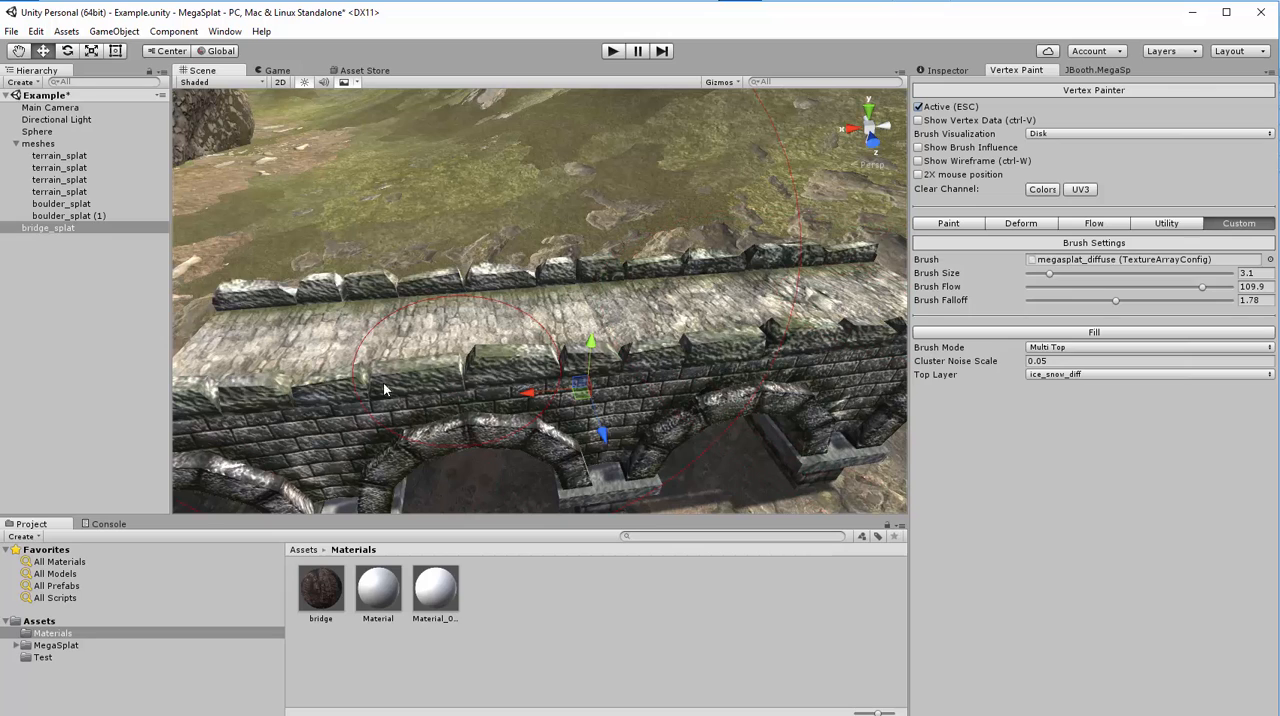
# - Set the bridge material's Texture Scale and Second Texture Scale both to 10
pyautogui.click(950, 71)
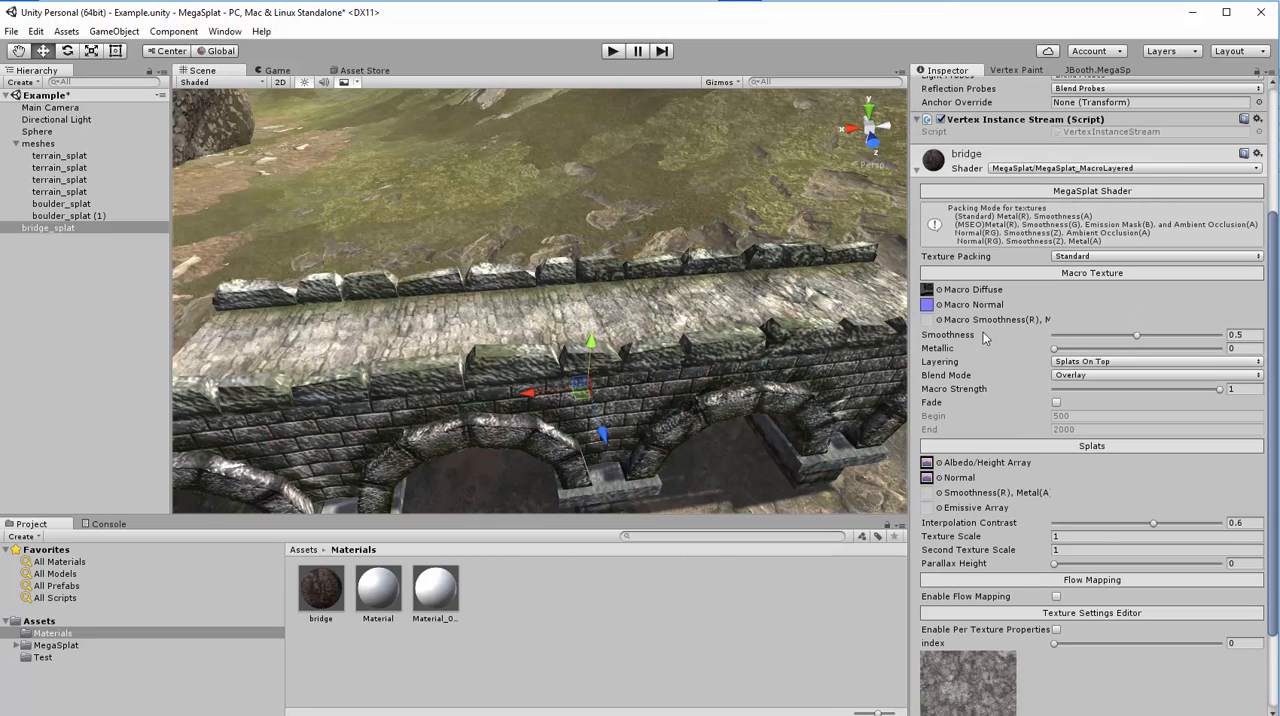
pyautogui.scroll(-10, 984, 392)
pyautogui.click(1084, 426)
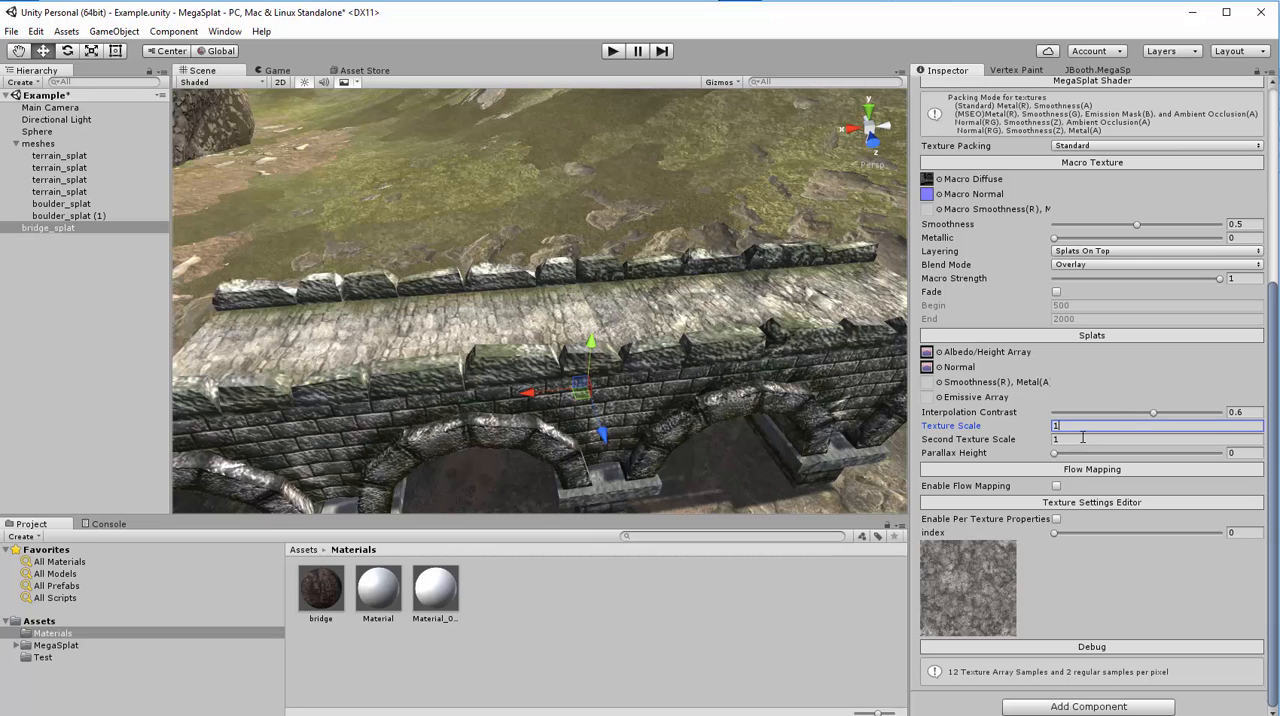
pyautogui.write('01.05')
pyautogui.moveTo(997, 430)
pyautogui.mouseDown()
pyautogui.moveTo(985, 418)
pyautogui.moveTo(975, 428)
pyautogui.mouseUp()
pyautogui.write('10')
pyautogui.press('Tab')
pyautogui.write('1')
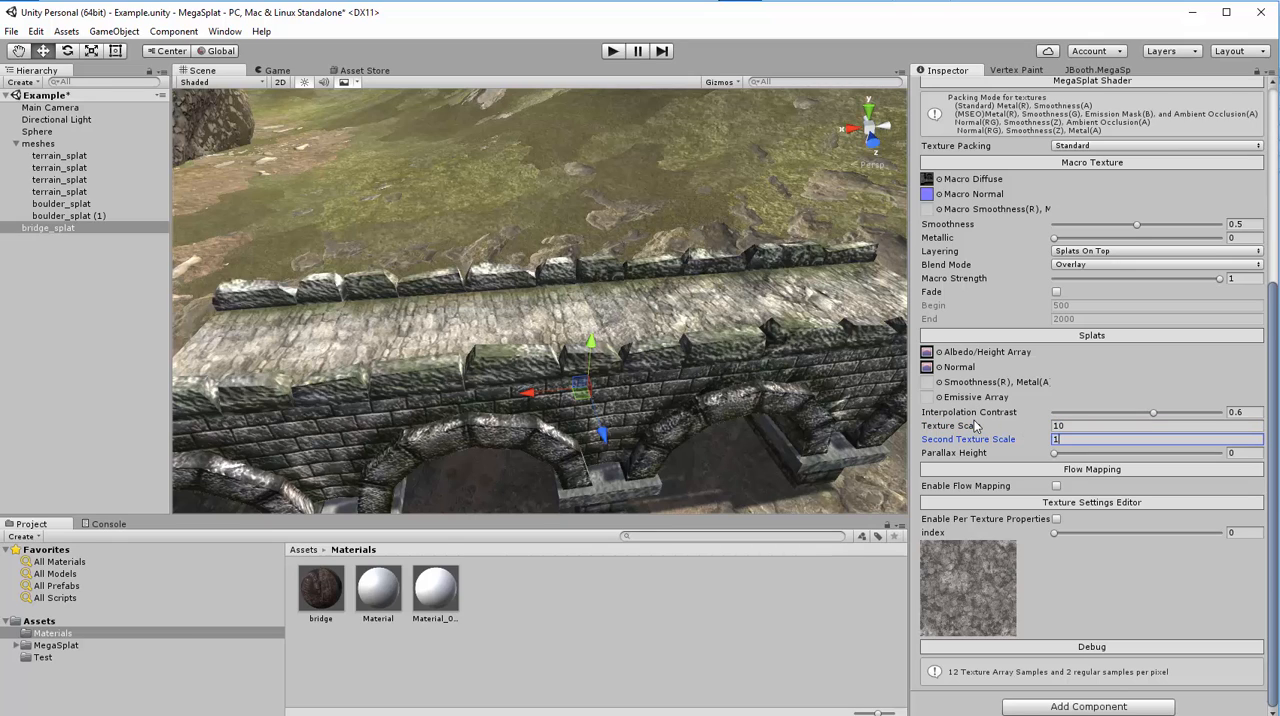
pyautogui.write('0')
pyautogui.moveTo(626, 332); pyautogui.dragTo(1160, 277, button='right')
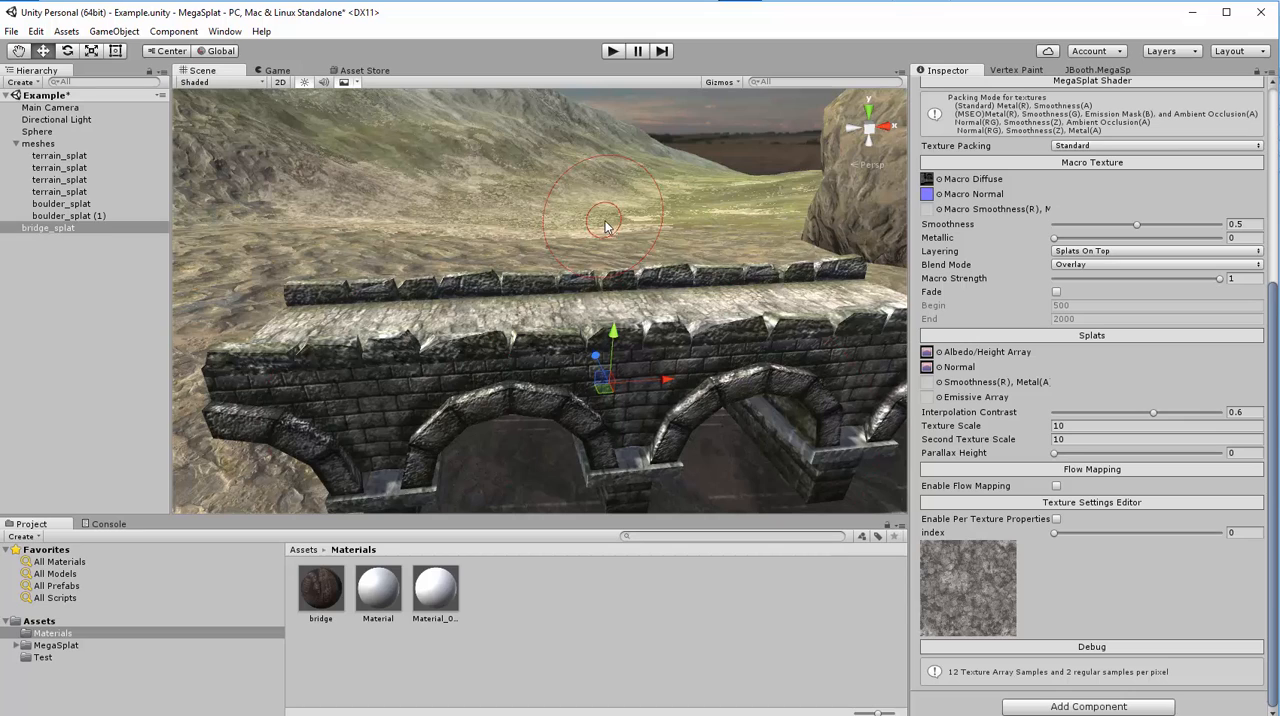
pyautogui.scroll(-5, 559, 350)
pyautogui.scroll(5, 559, 350)
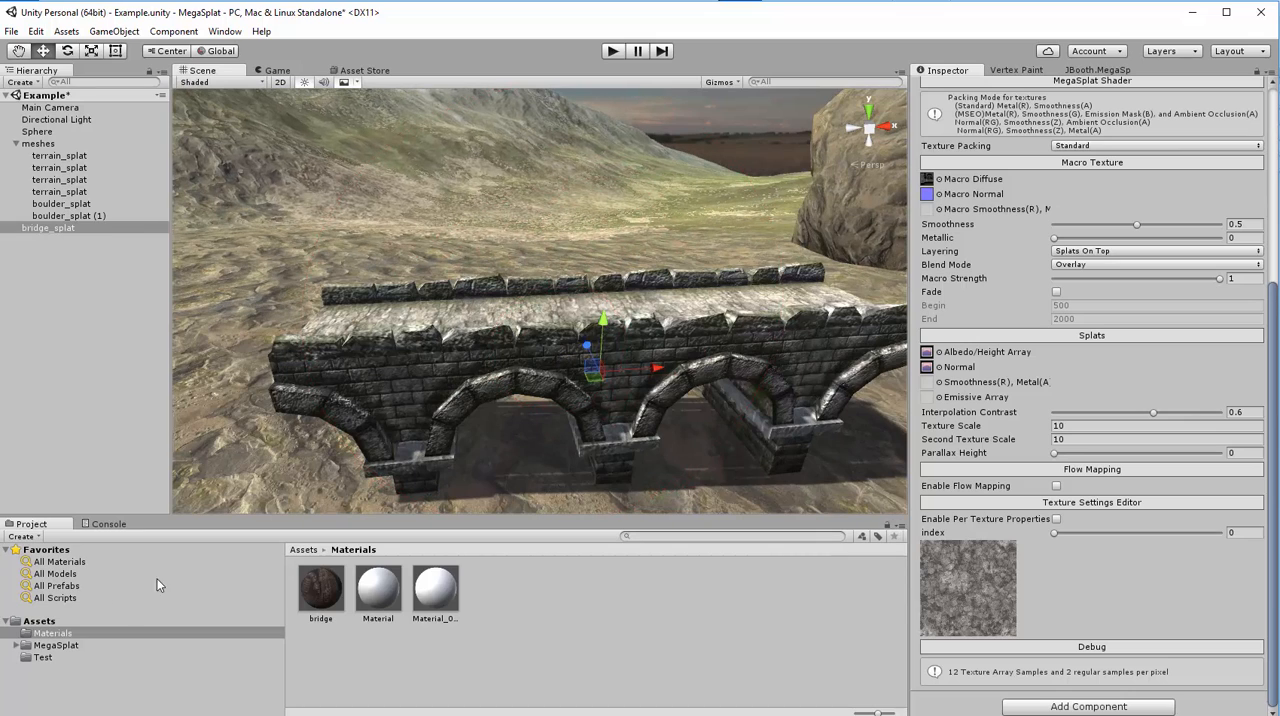
# - Open the Textures folder in the MegaSplat Examples and look through its texture files
pyautogui.click(337, 656)
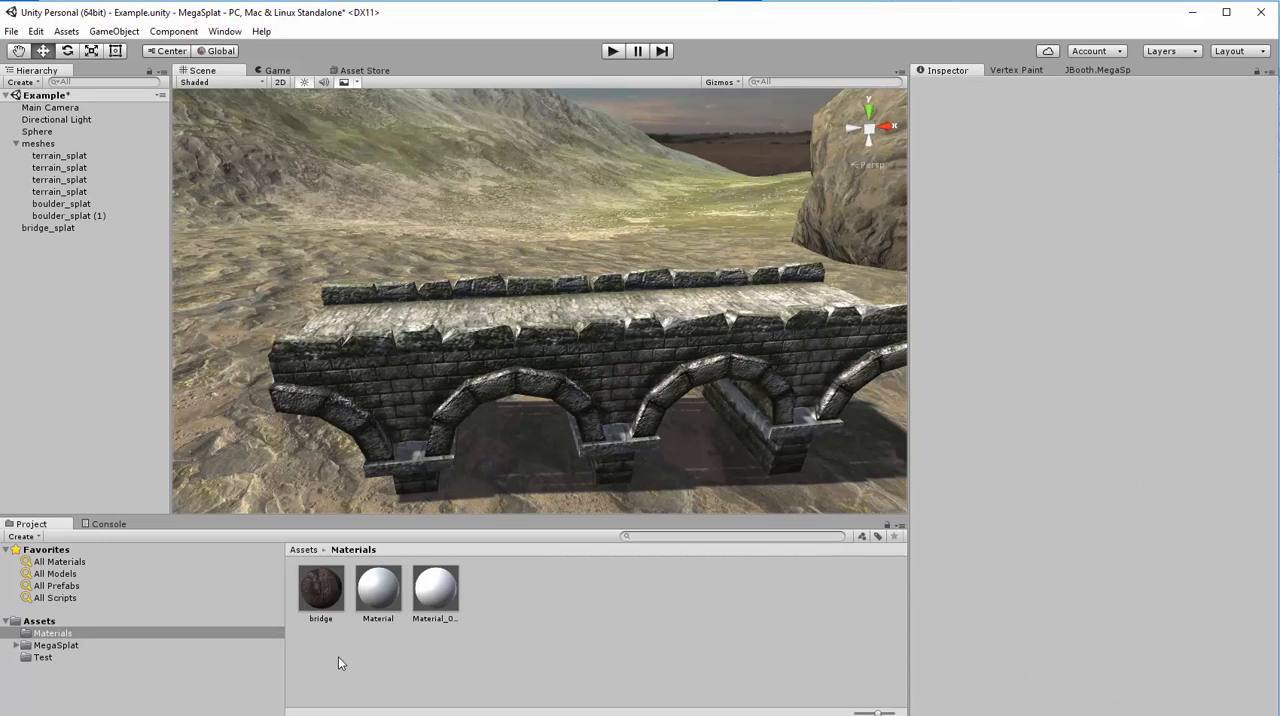
pyautogui.click(17, 646)
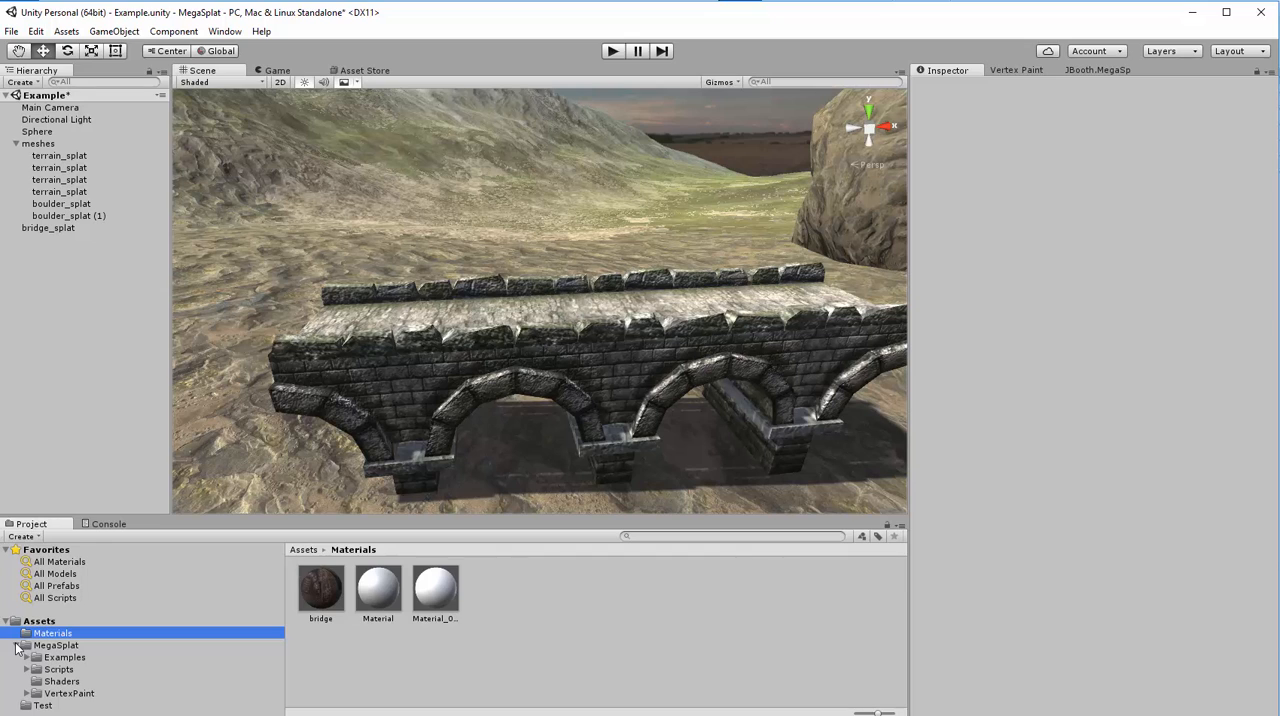
pyautogui.click(26, 657)
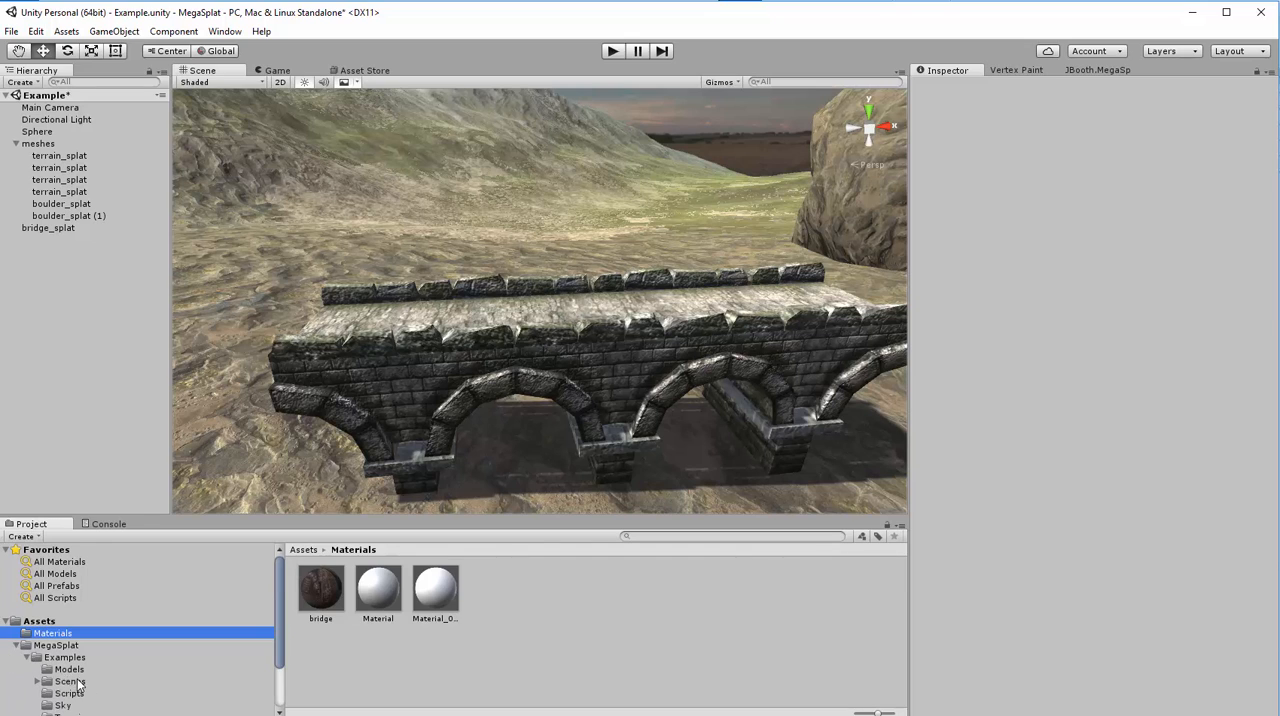
pyautogui.scroll(-3, 78, 684)
pyautogui.click(44, 665)
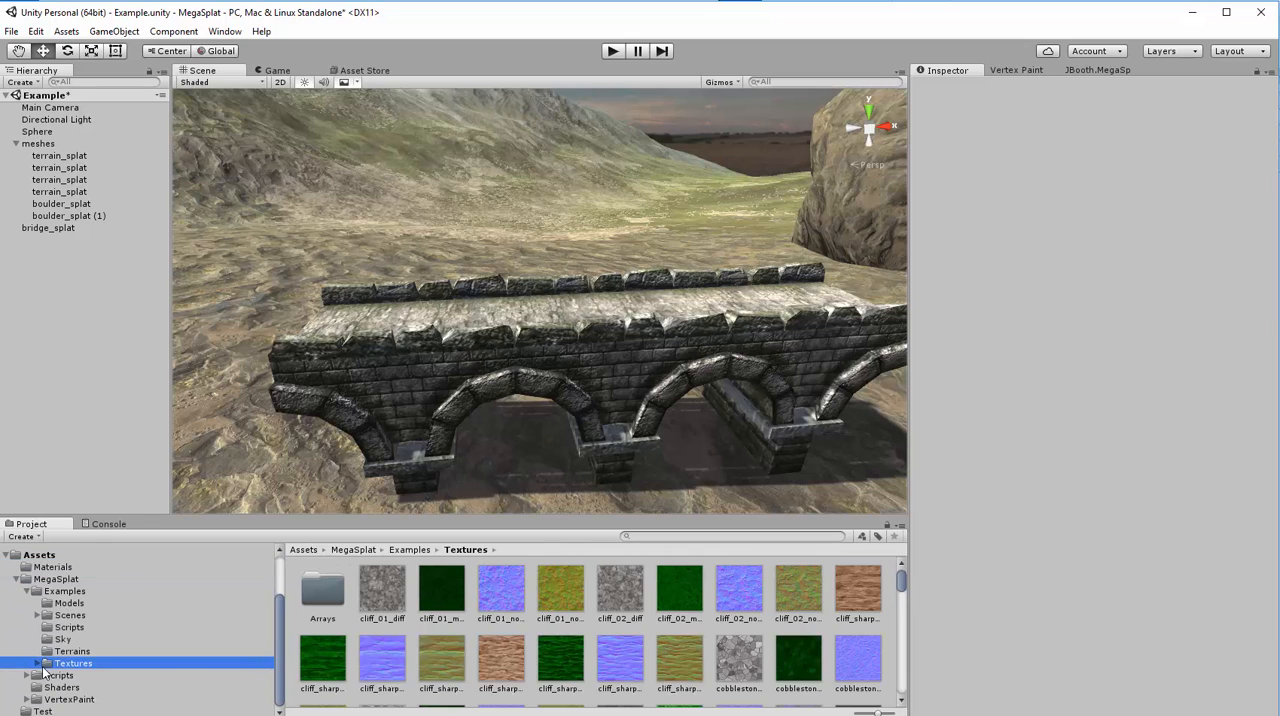
pyautogui.scroll(-10, 866, 641)
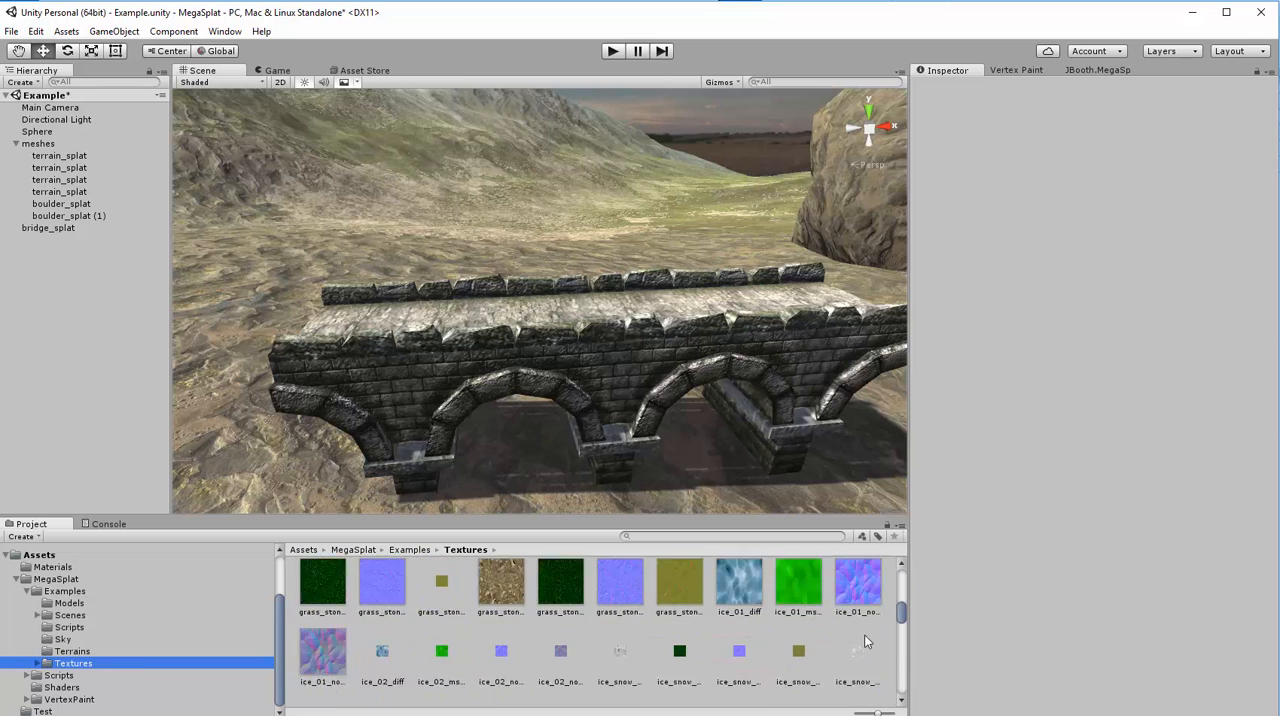
pyautogui.scroll(-12, 866, 641)
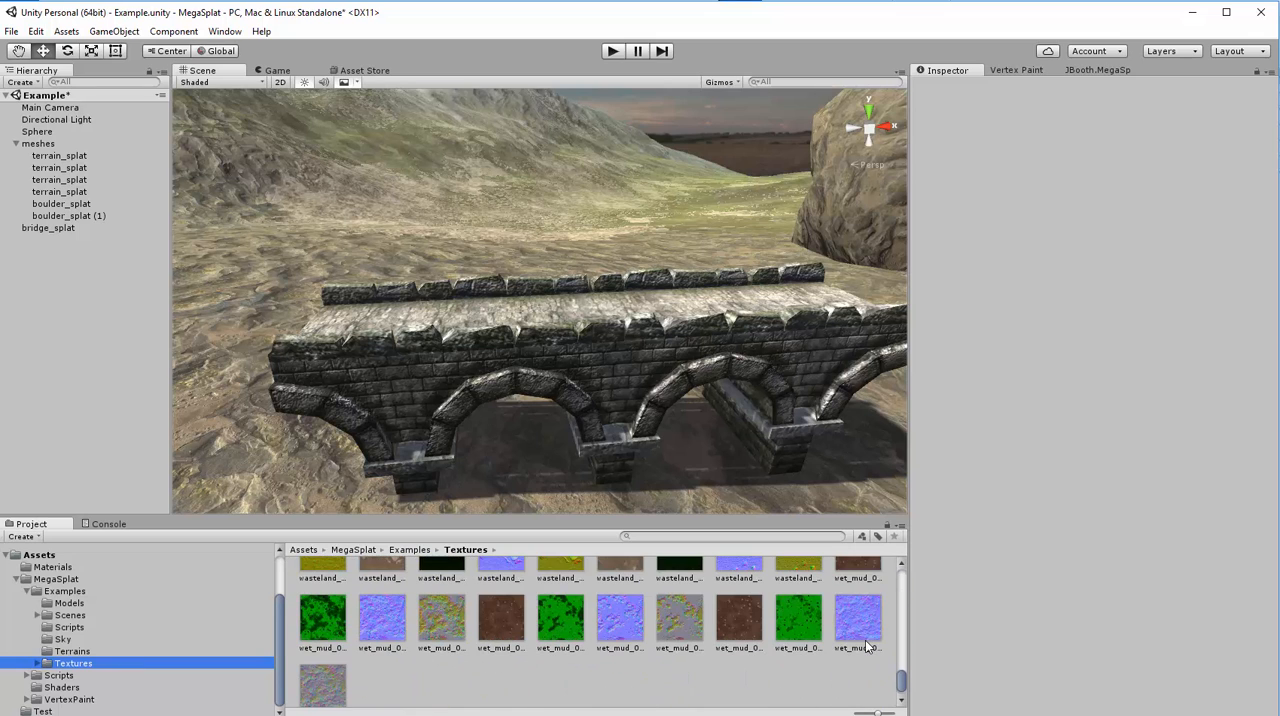
pyautogui.scroll(-1, 866, 645)
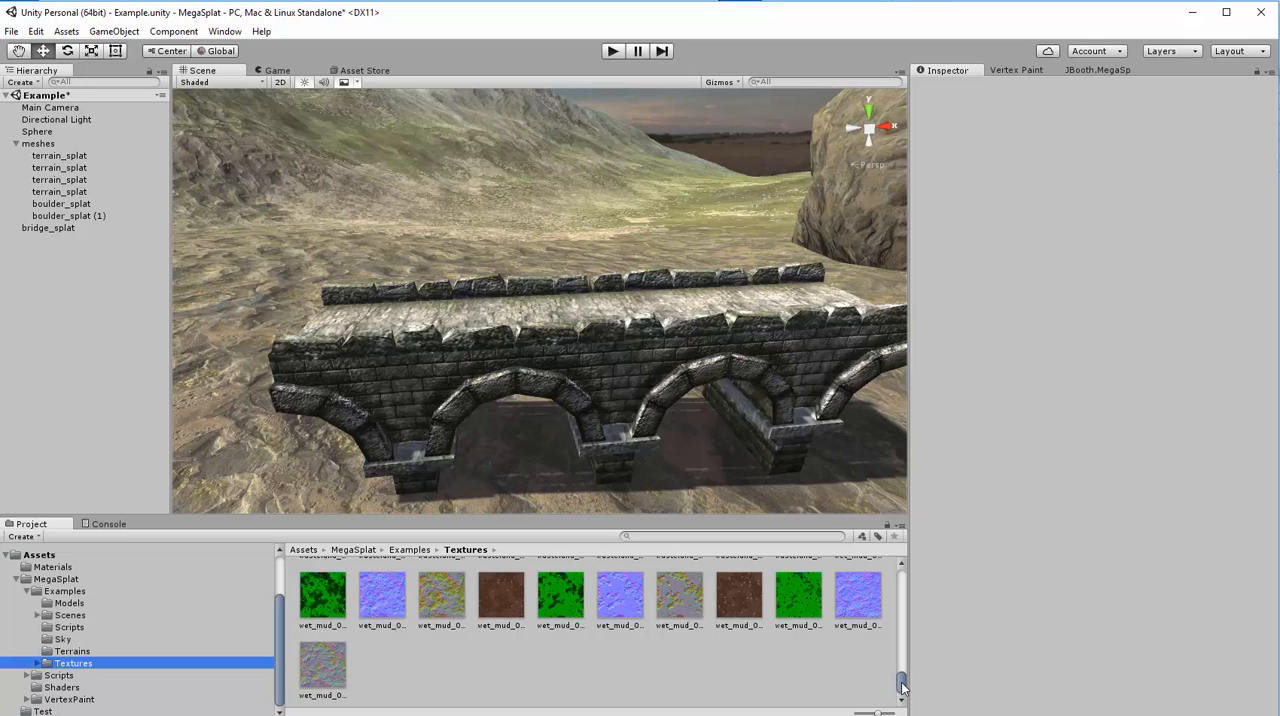
pyautogui.moveTo(902, 686); pyautogui.dragTo(894, 550)
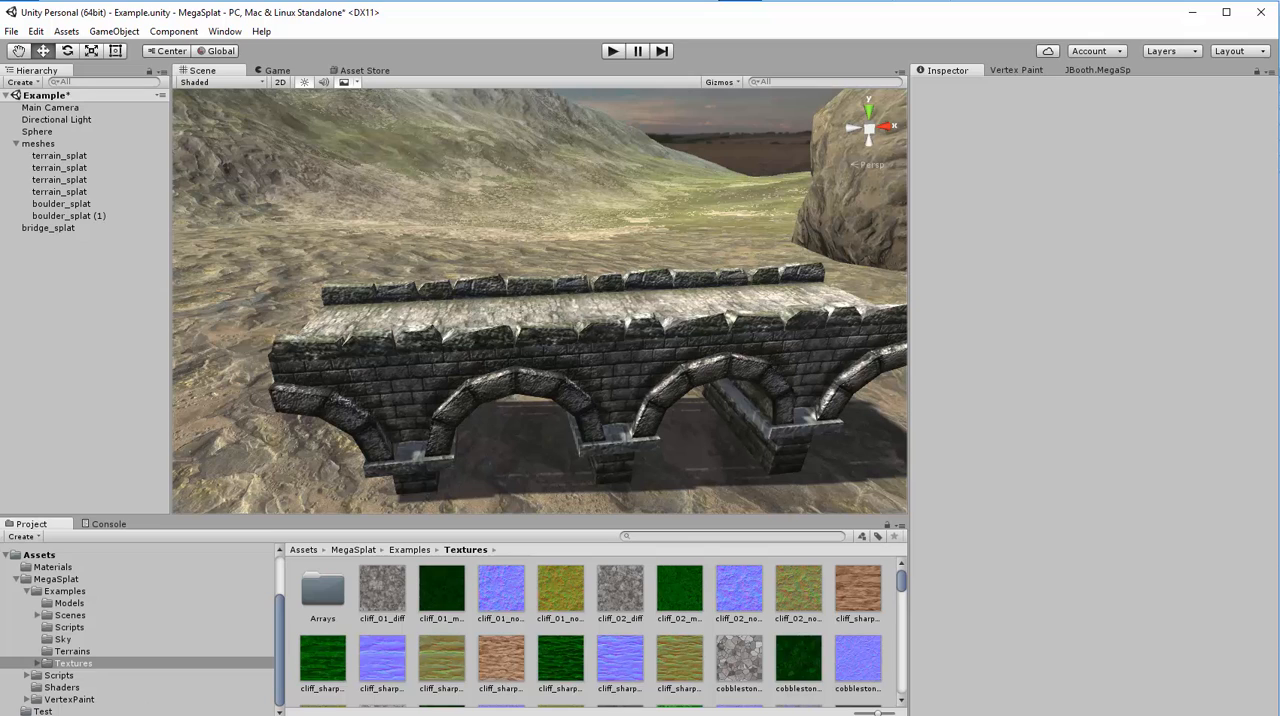
# - Open the Arrays folder as a compact list and examine the properties and Texture Settings of megasplat_diffuse_tarray
pyautogui.doubleClick(325, 594)
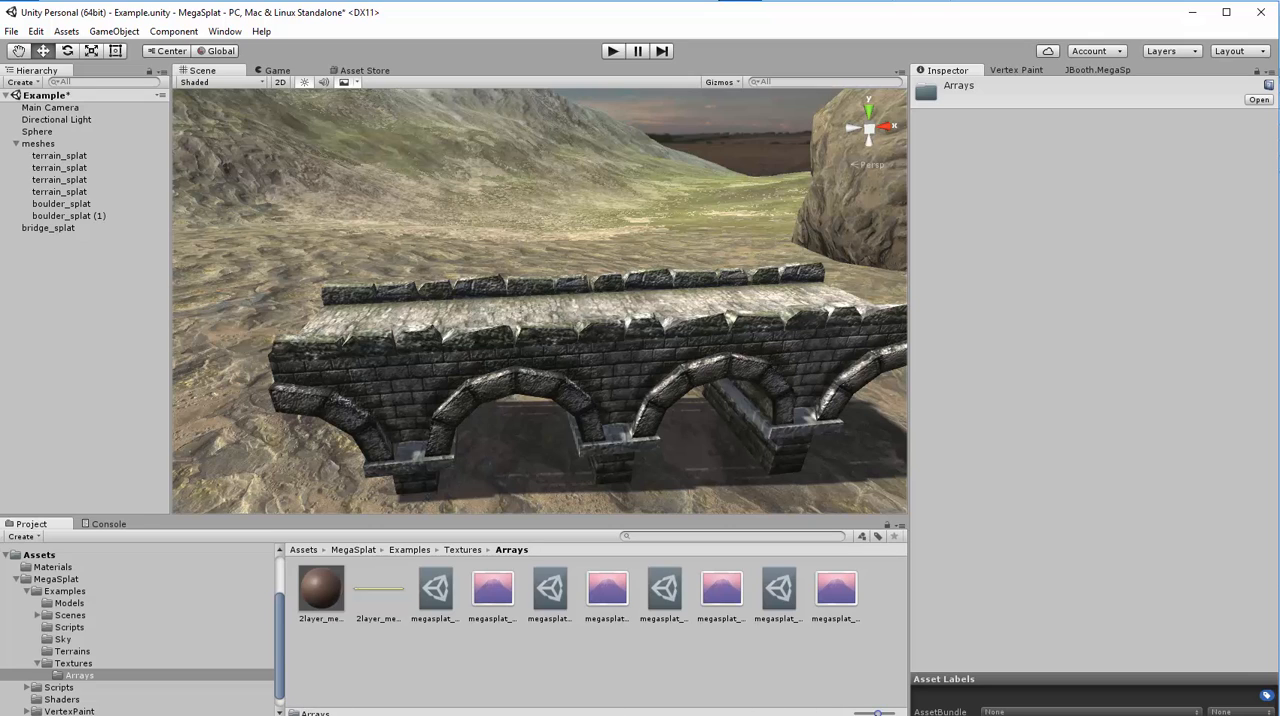
pyautogui.moveTo(877, 713); pyautogui.dragTo(856, 713)
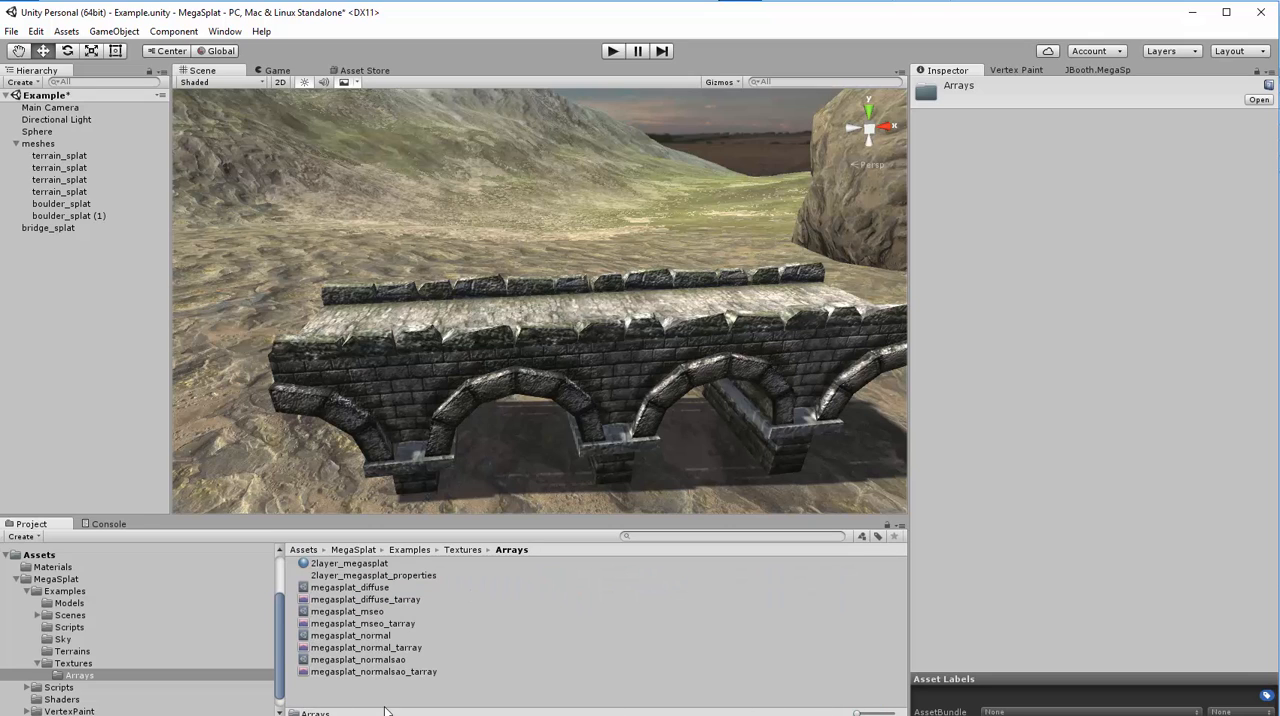
pyautogui.click(336, 599)
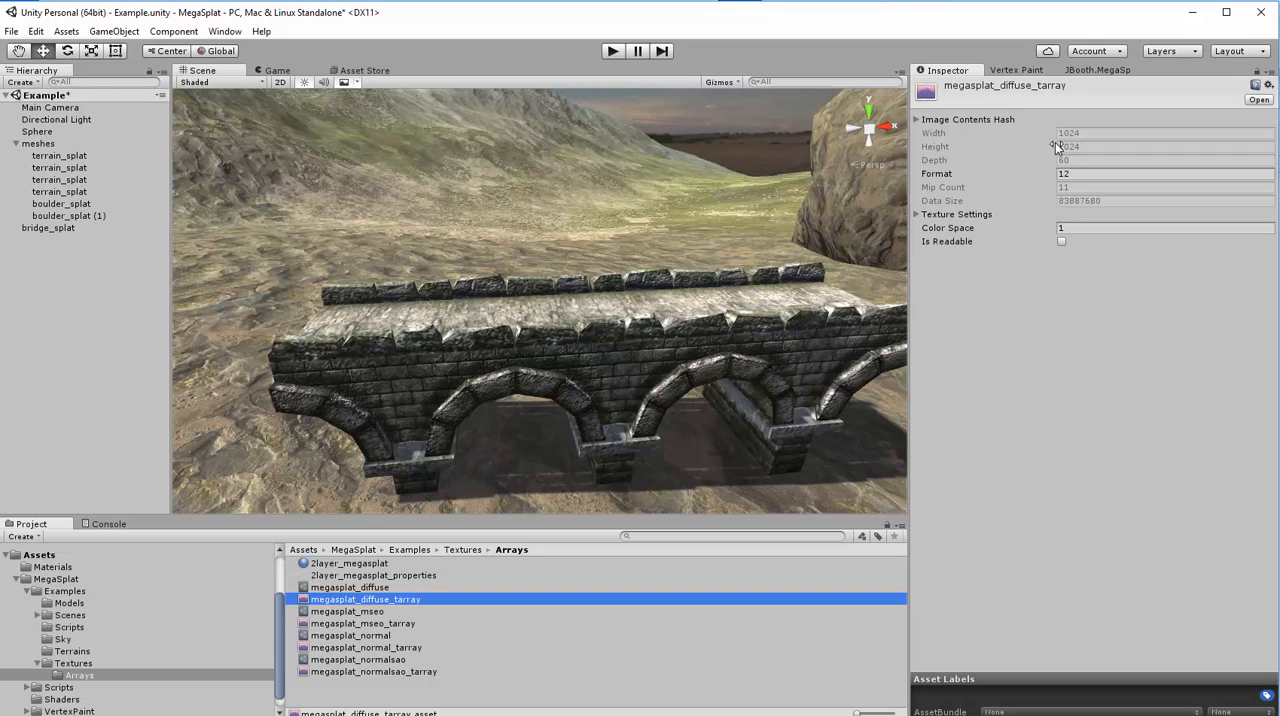
pyautogui.click(915, 215)
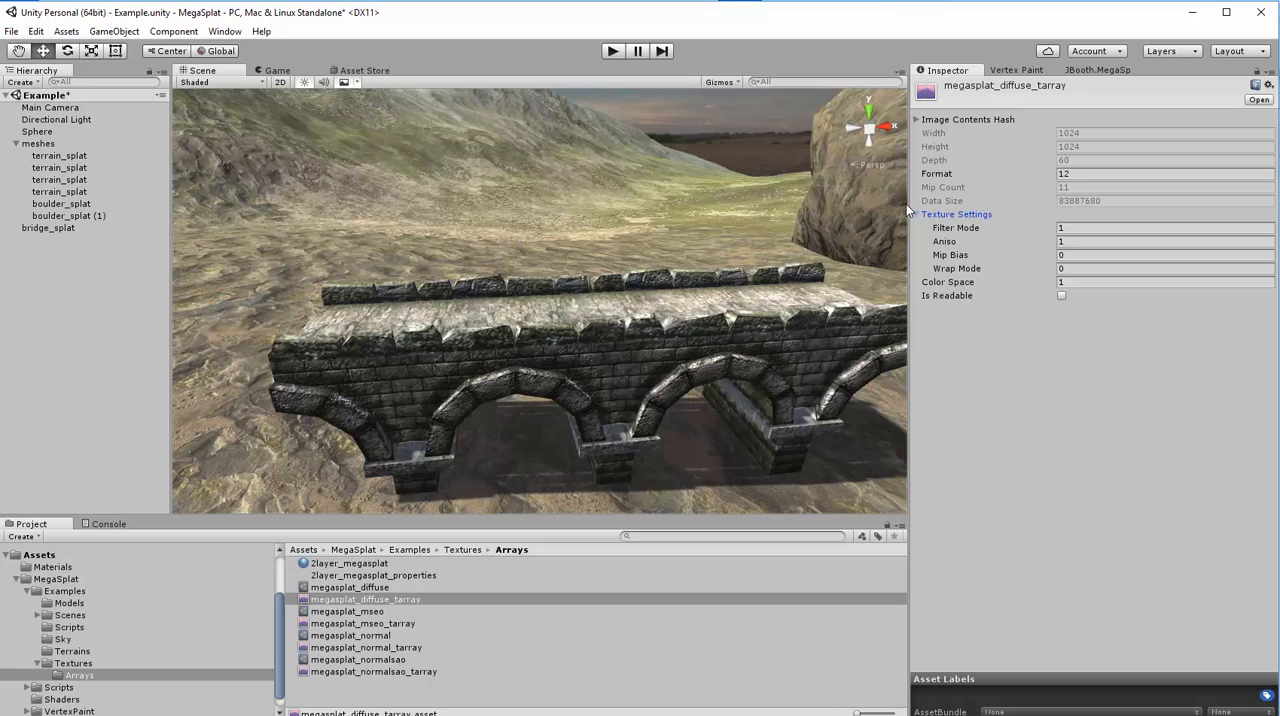
pyautogui.click(918, 215)
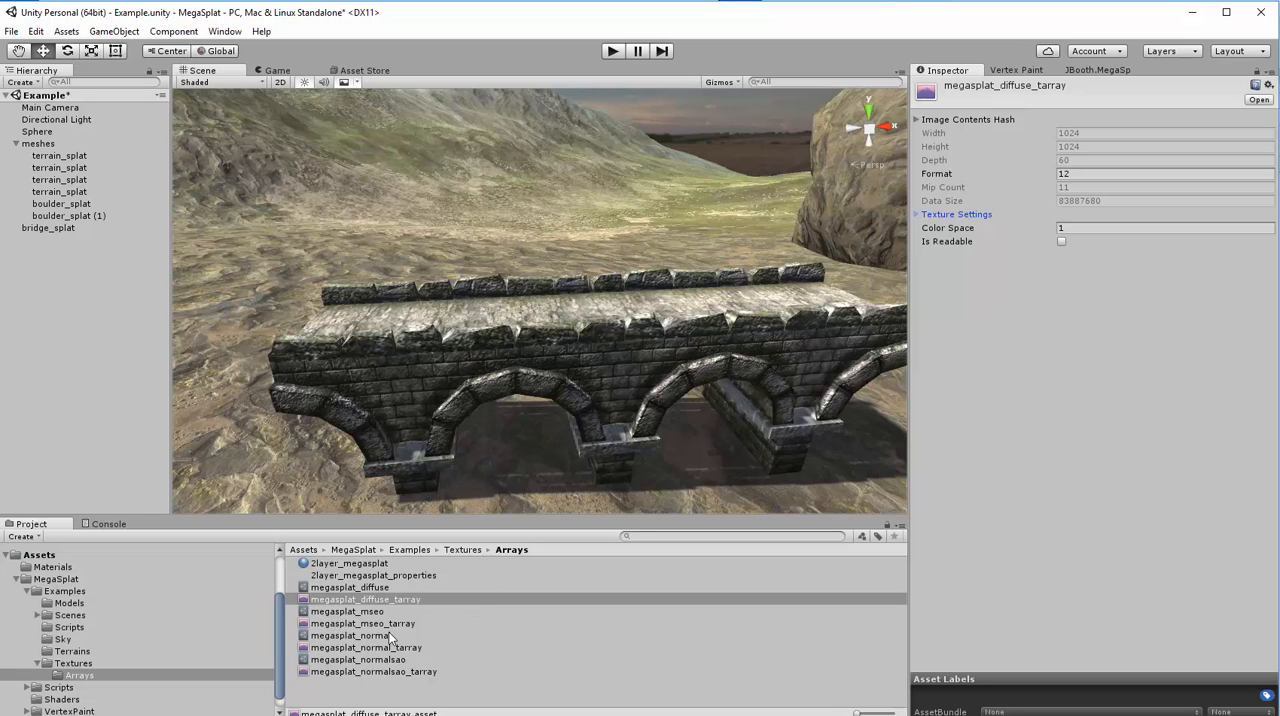
# - Examine the megasplat_diffuse config and the MegaSplat Texture Array Config option for creating new assets in the Arrays folder
pyautogui.click(340, 588)
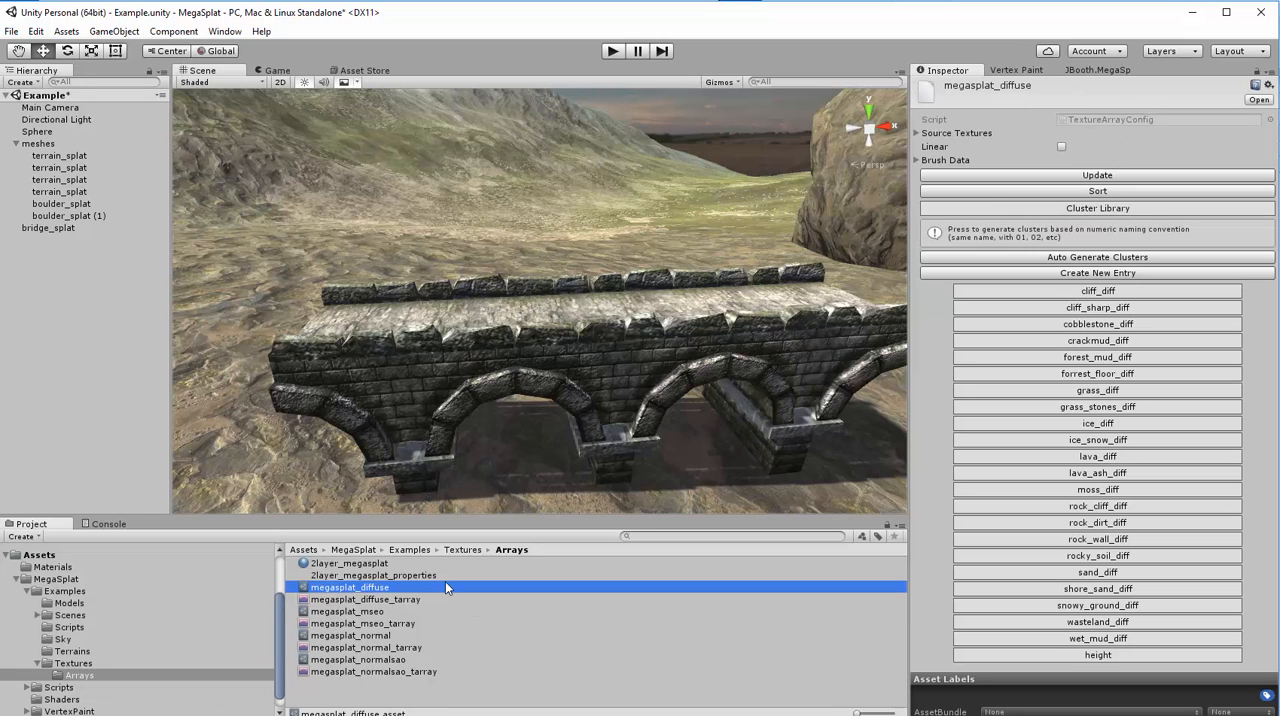
pyautogui.rightClick(348, 700)
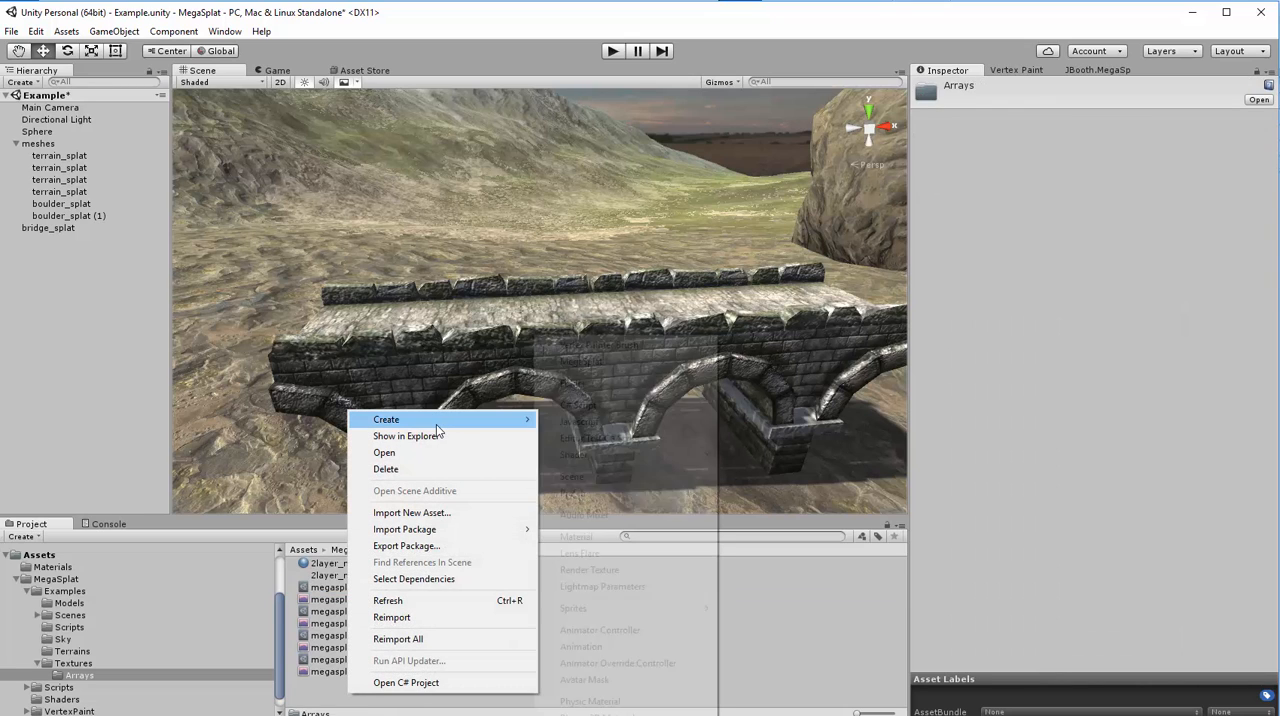
pyautogui.moveTo(436, 424)
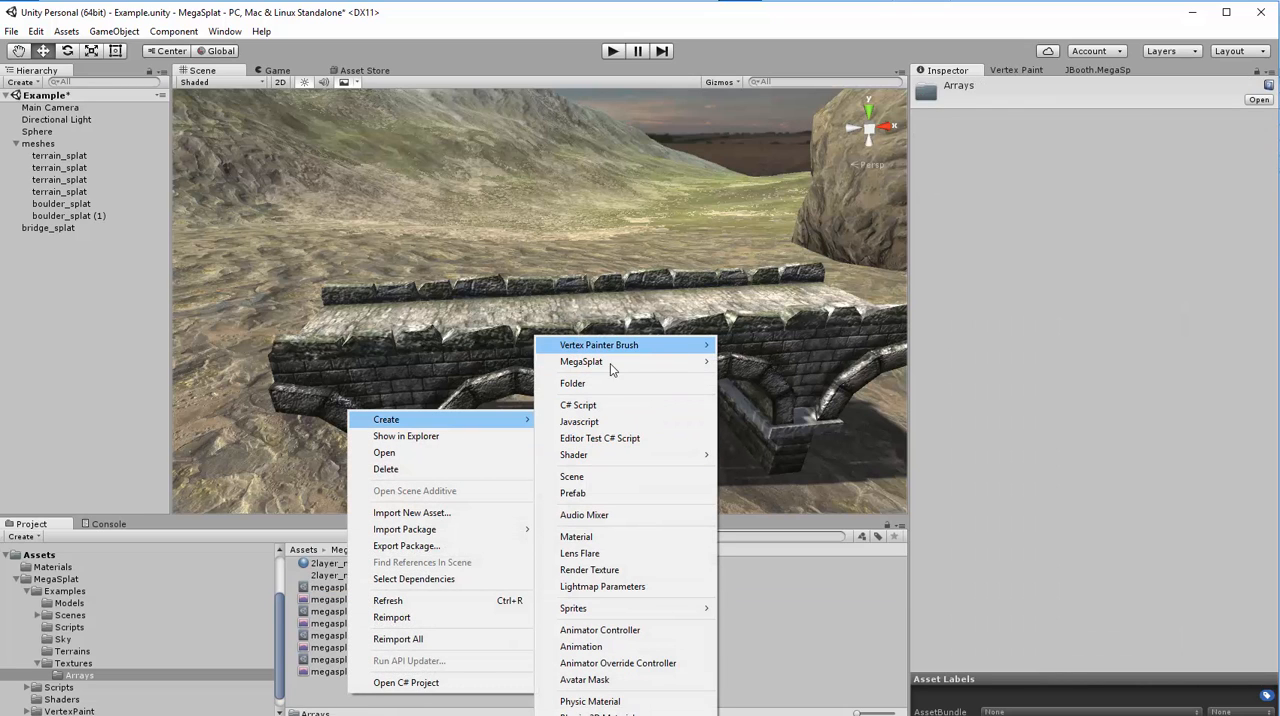
pyautogui.click(327, 692)
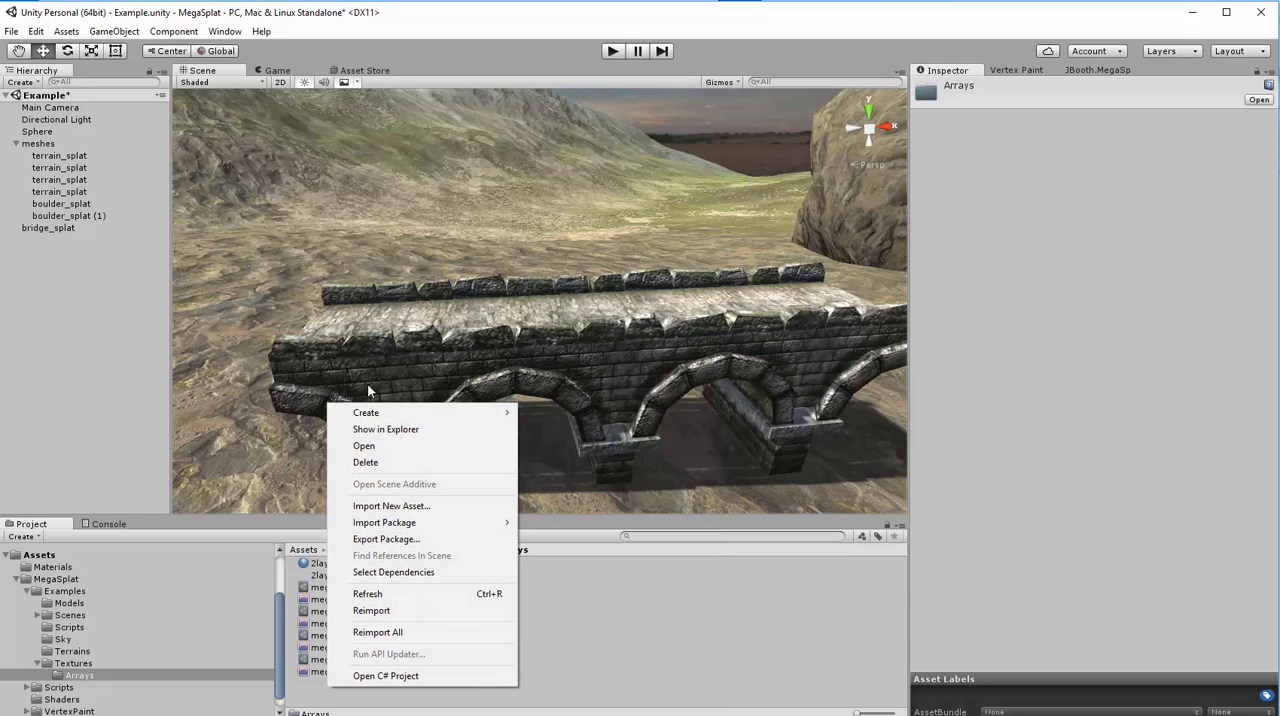
pyautogui.moveTo(382, 422)
pyautogui.moveTo(600, 362)
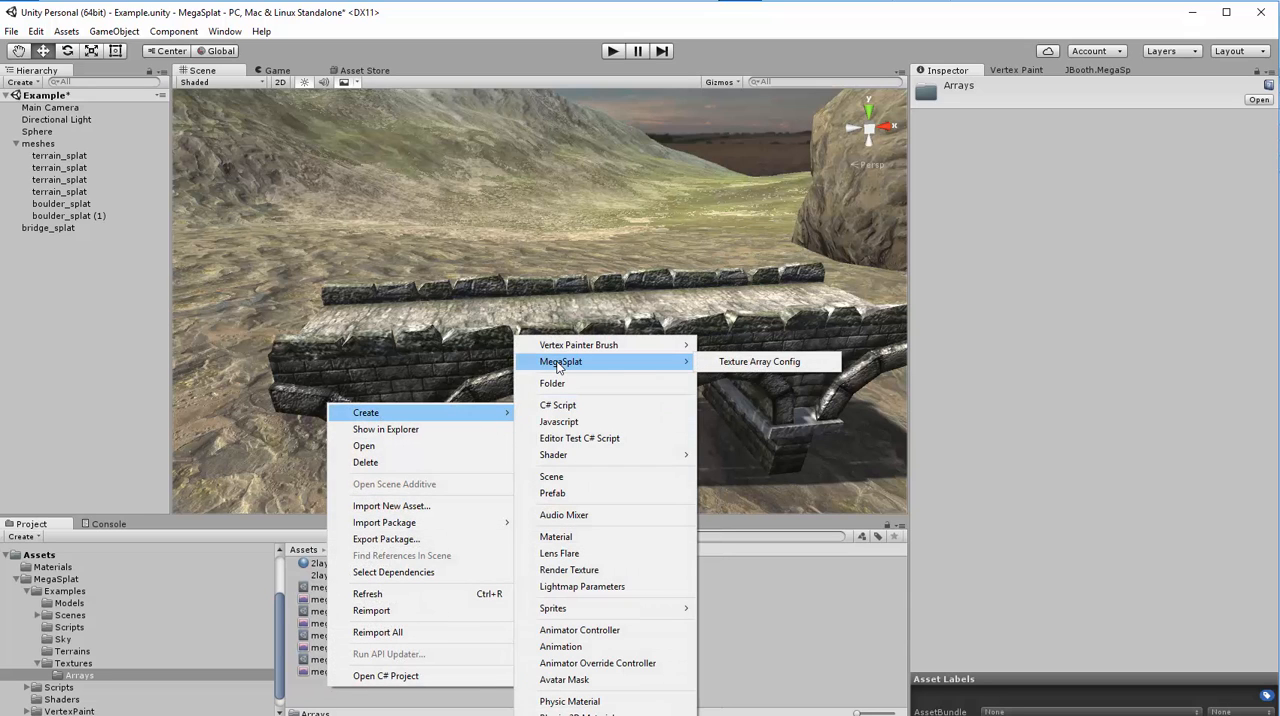
pyautogui.click(757, 365)
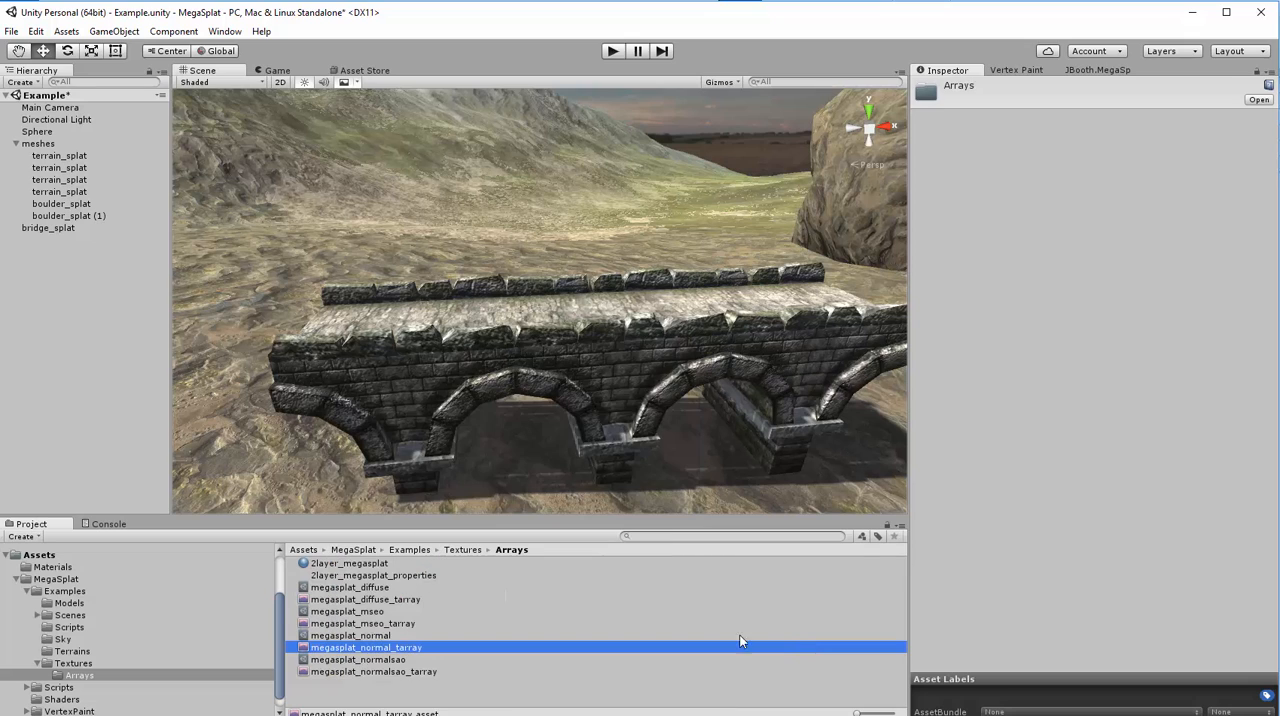
# - Collapse the Cluster Library of megasplat_diffuse, expand its Source Textures and examine the full list down to Update
pyautogui.click(354, 592)
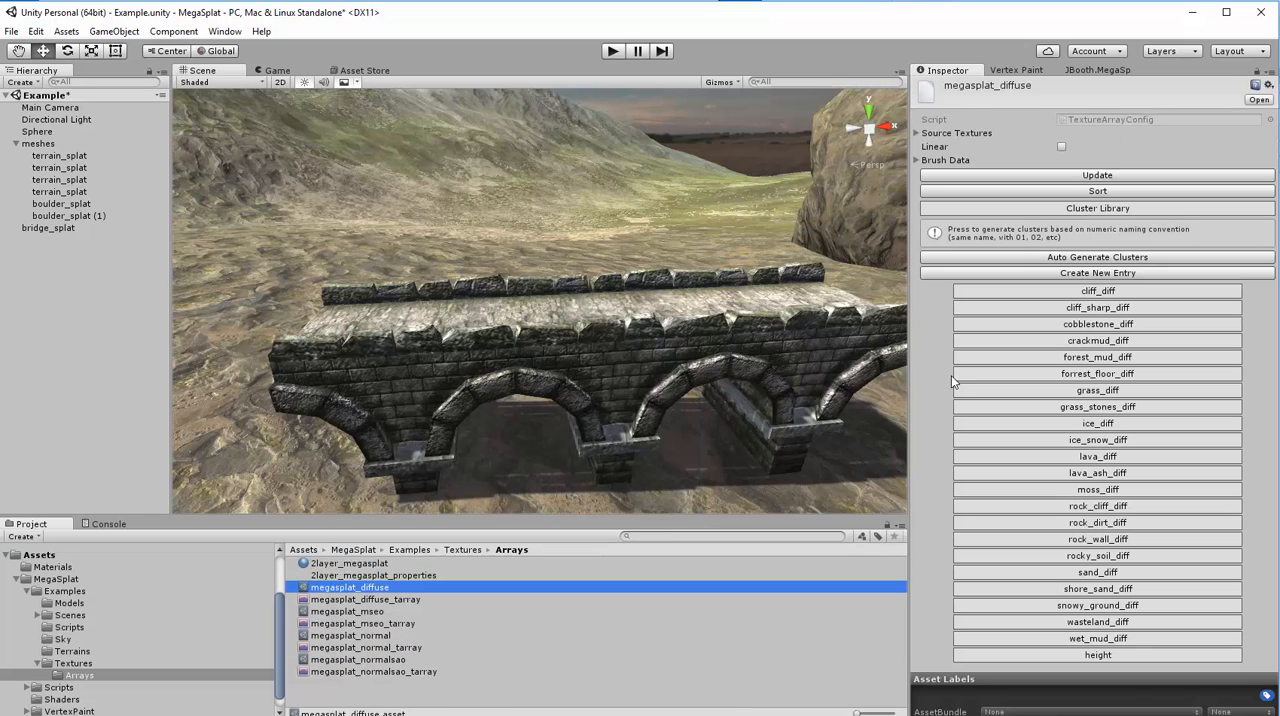
pyautogui.click(1063, 212)
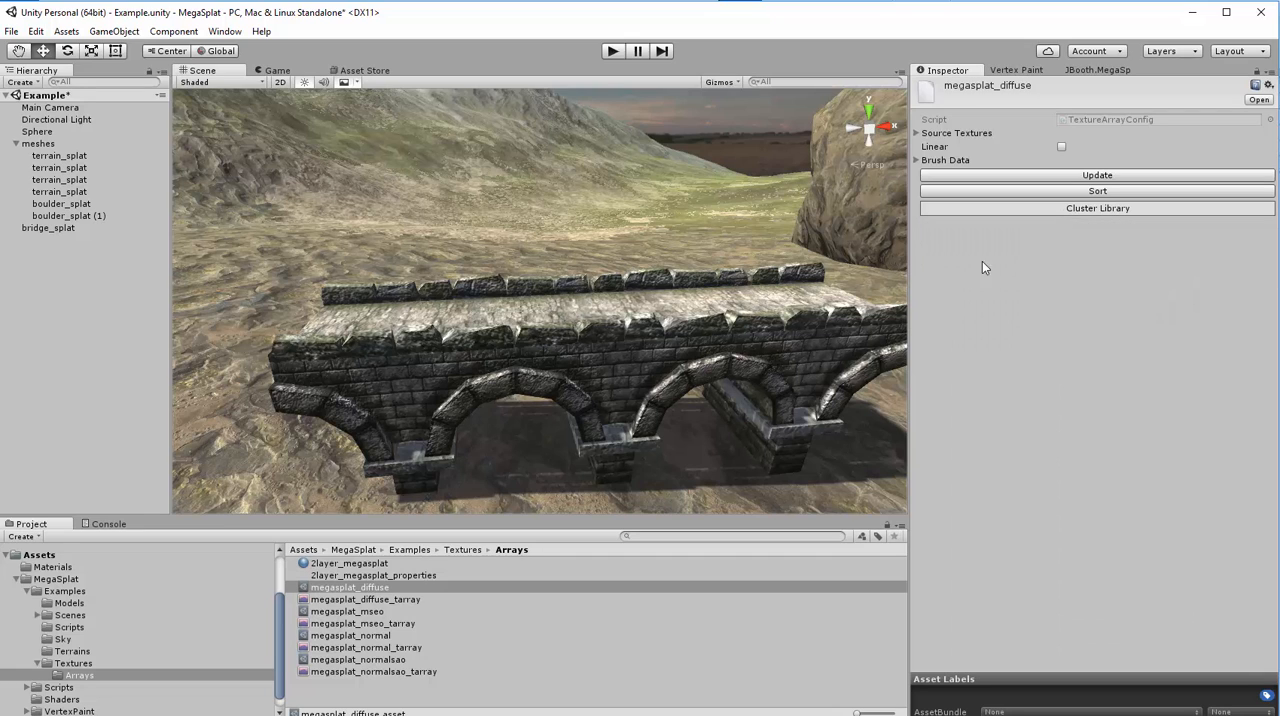
pyautogui.click(914, 132)
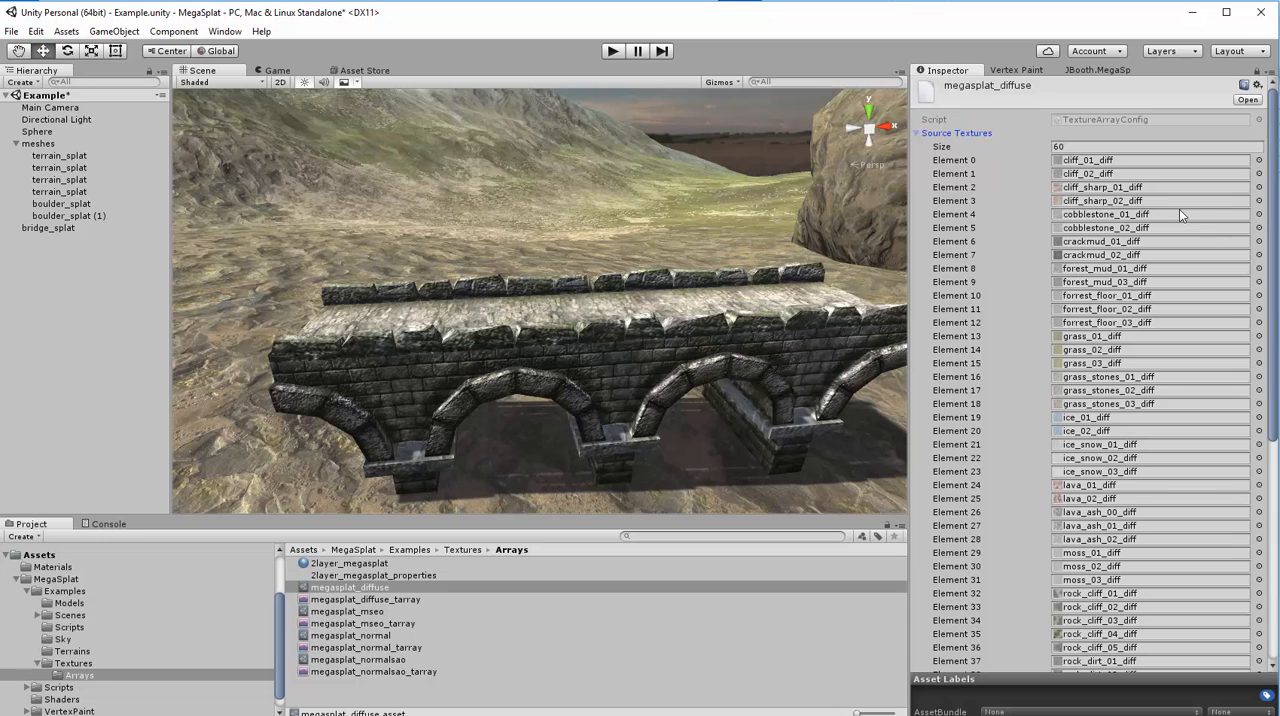
pyautogui.scroll(-10, 1274, 157)
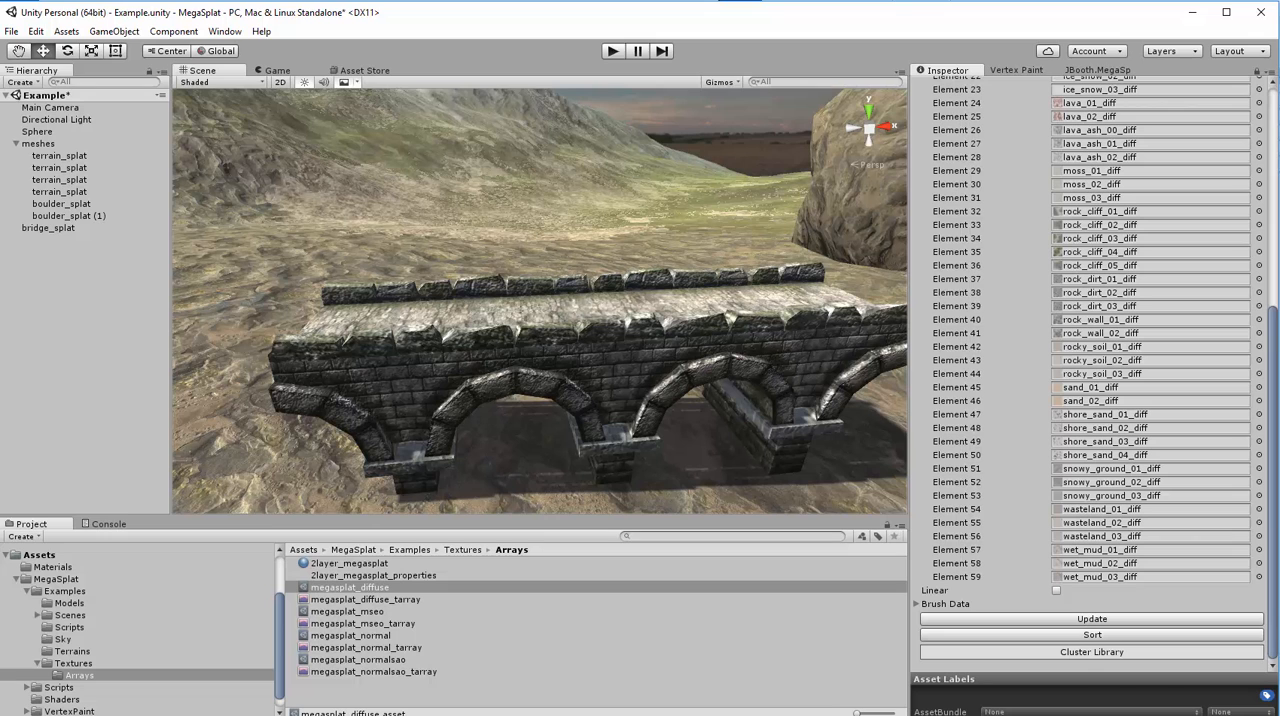
pyautogui.moveTo(1274, 408)
pyautogui.mouseDown()
pyautogui.moveTo(1276, 136)
pyautogui.moveTo(1276, 412)
pyautogui.mouseUp()
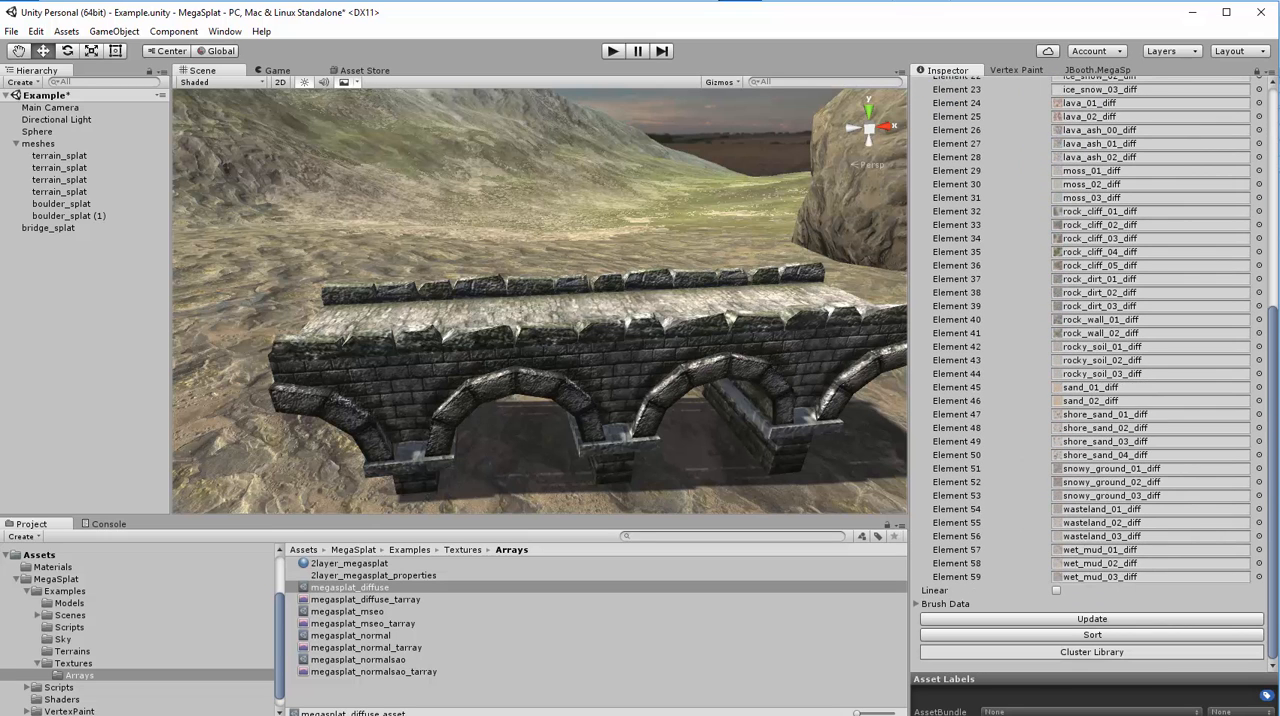
pyautogui.click(1066, 620)
pyautogui.scroll(10, 1260, 170)
pyautogui.scroll(-10, 1260, 170)
pyautogui.scroll(10, 1090, 370)
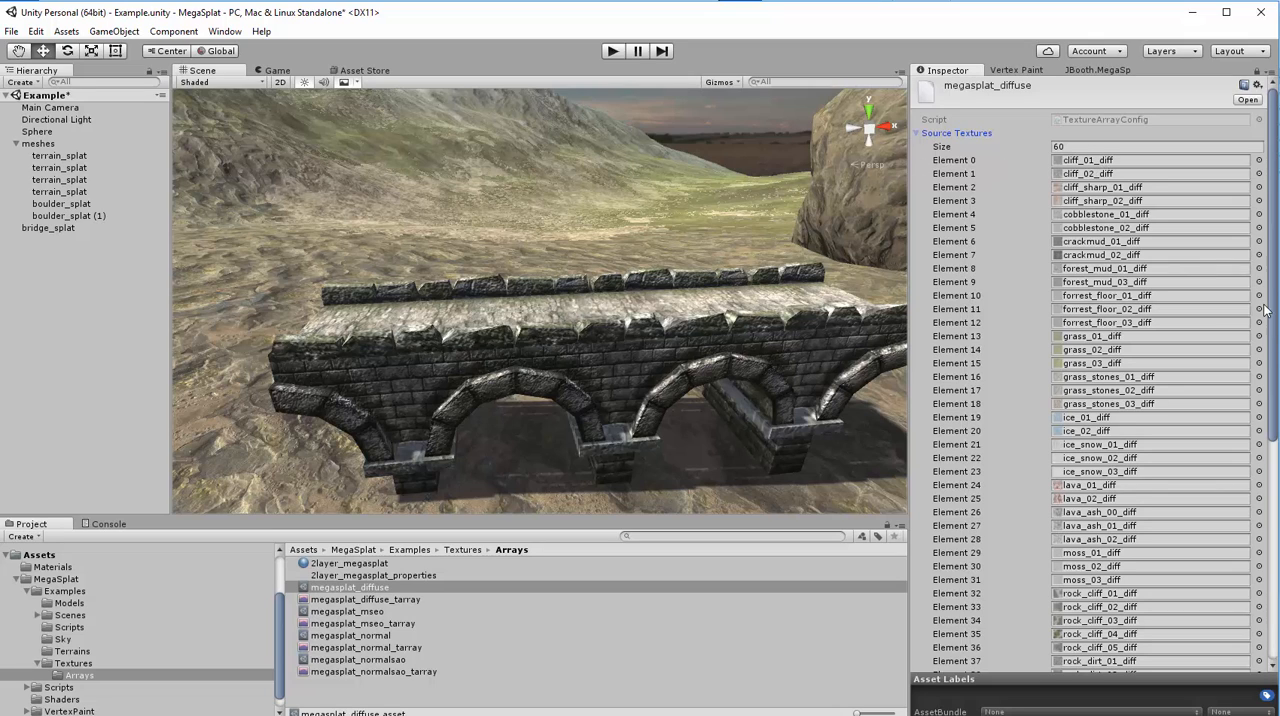
# - Review the order of megasplat_diffuse's source textures together with the Sort option beneath the list
pyautogui.moveTo(1272, 292); pyautogui.dragTo(1276, 515)
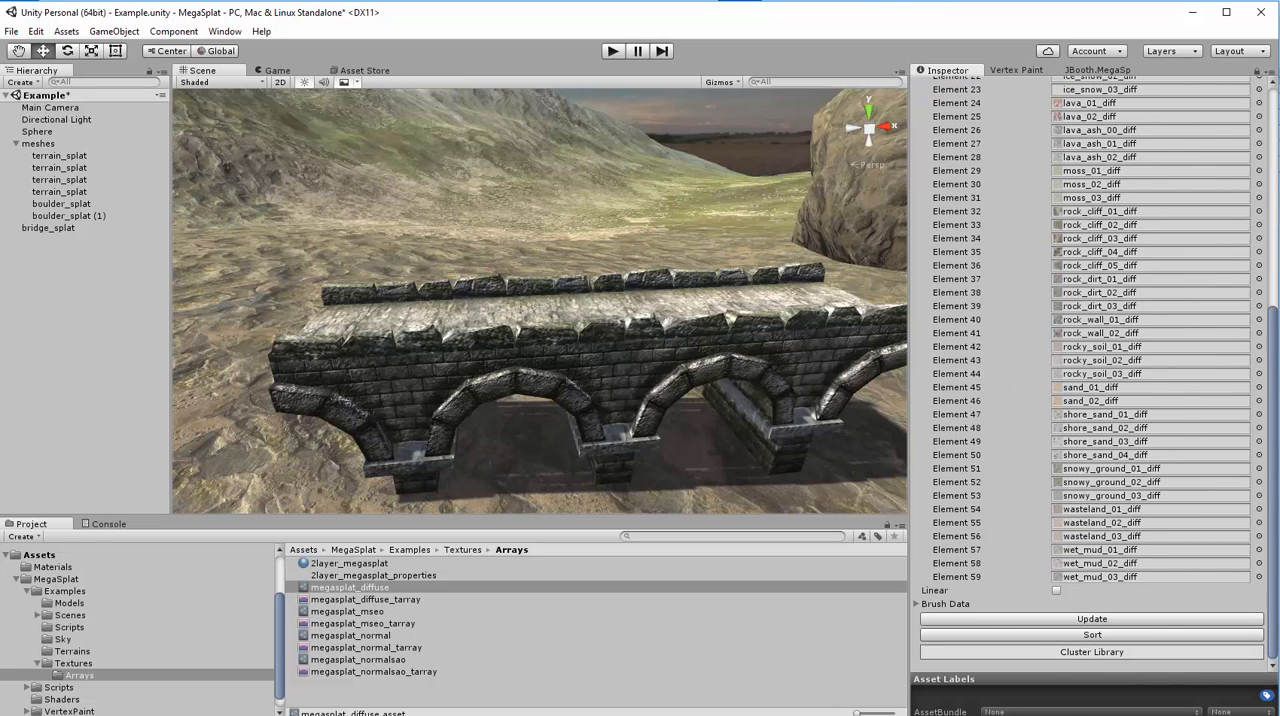
pyautogui.click(1006, 636)
pyautogui.scroll(5, 978, 511)
pyautogui.scroll(2, 978, 511)
pyautogui.scroll(-8, 978, 512)
# - Display the megasplat_normal config and review its source textures and Linear setting
pyautogui.click(370, 635)
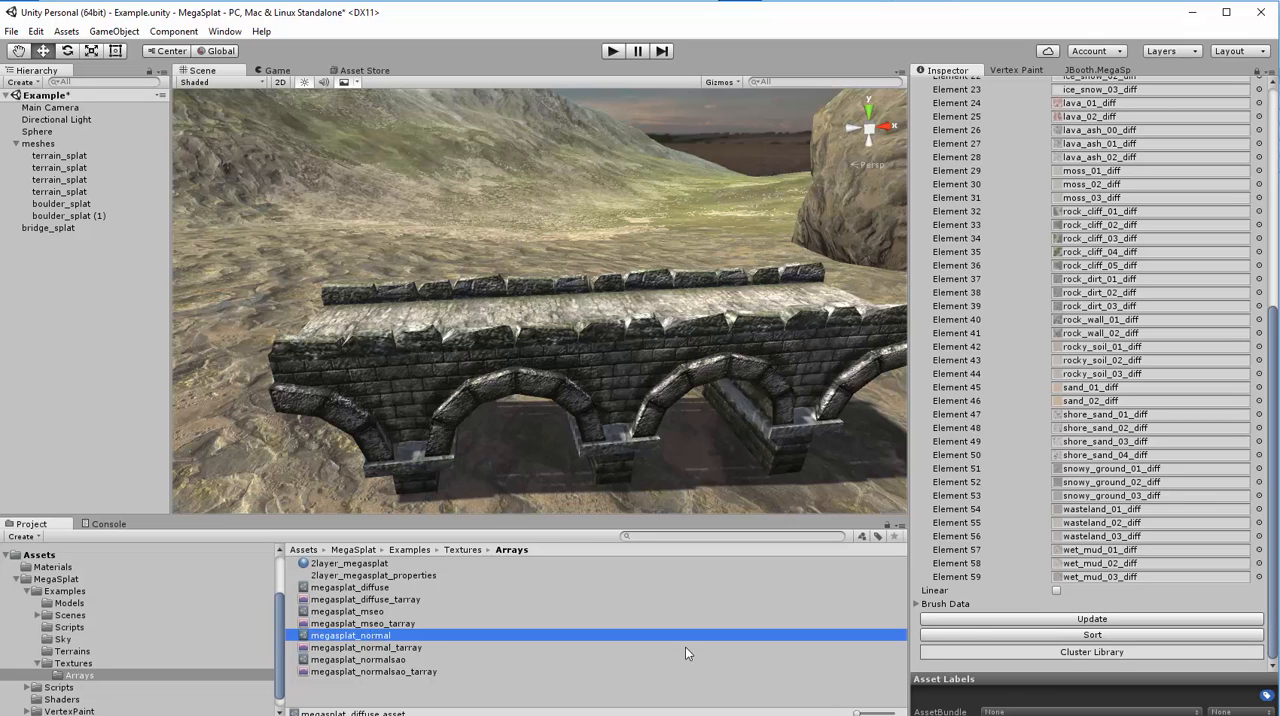
pyautogui.click(362, 636)
pyautogui.click(372, 625)
pyautogui.click(368, 637)
pyautogui.click(1055, 591)
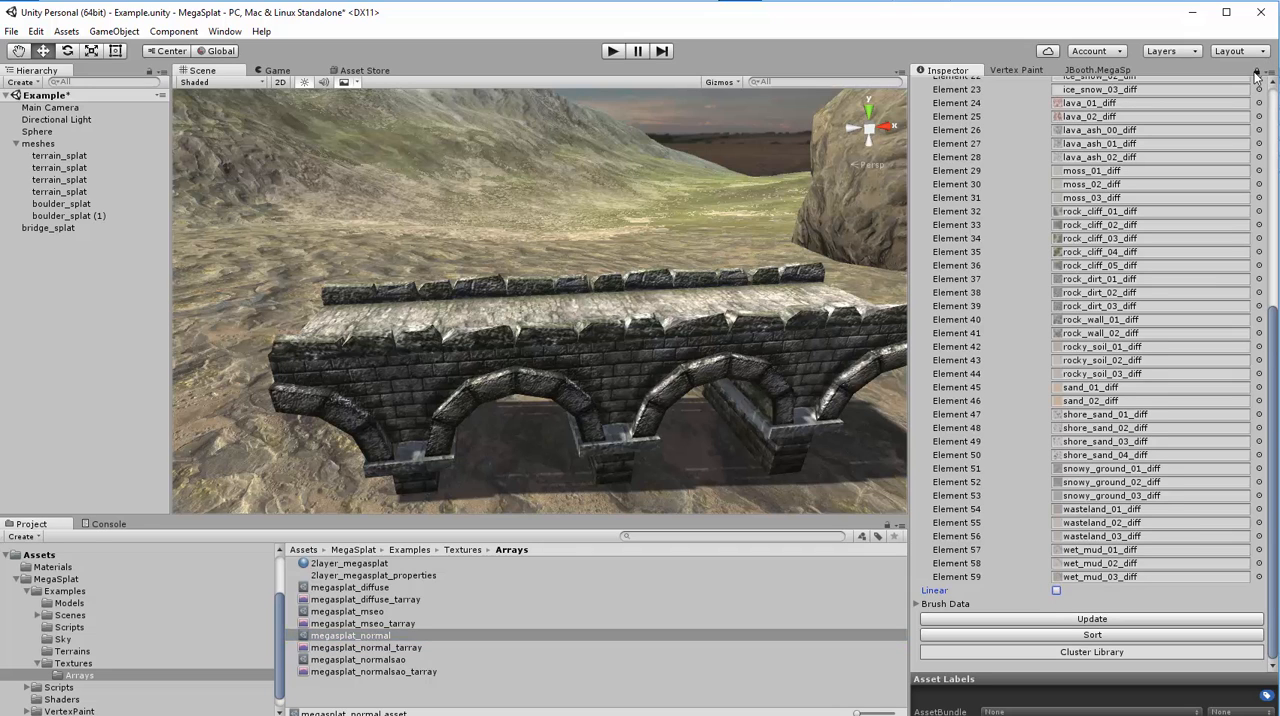
pyautogui.scroll(8, 1079, 556)
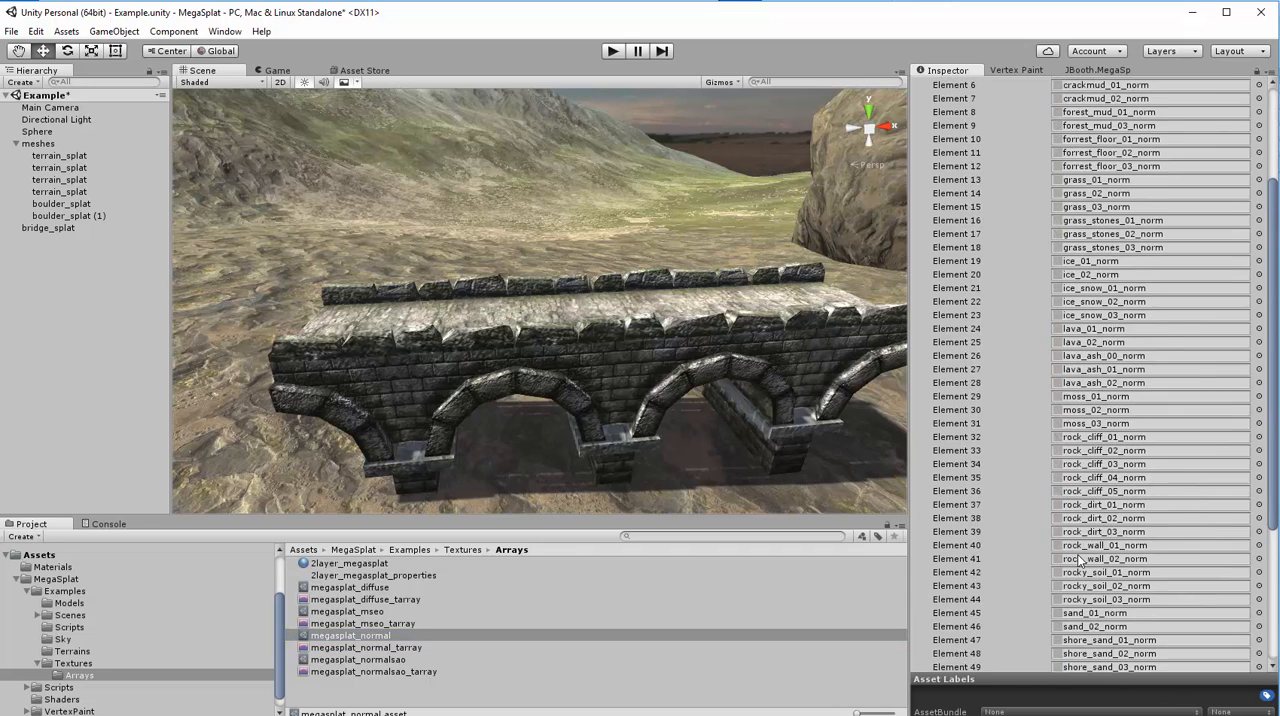
# - Review the remaining megasplat_normal source textures, switch back to the megasplat_diffuse config and collapse its Source Textures list
pyautogui.scroll(-8, 1100, 546)
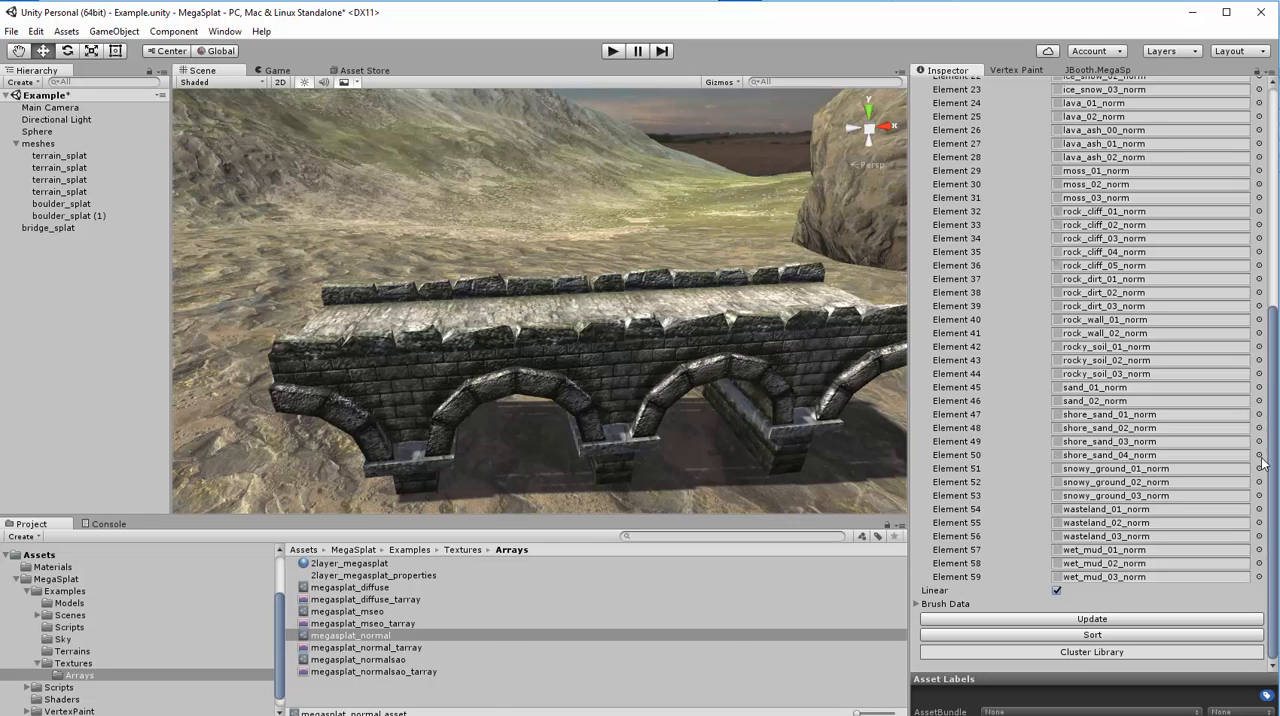
pyautogui.click(347, 588)
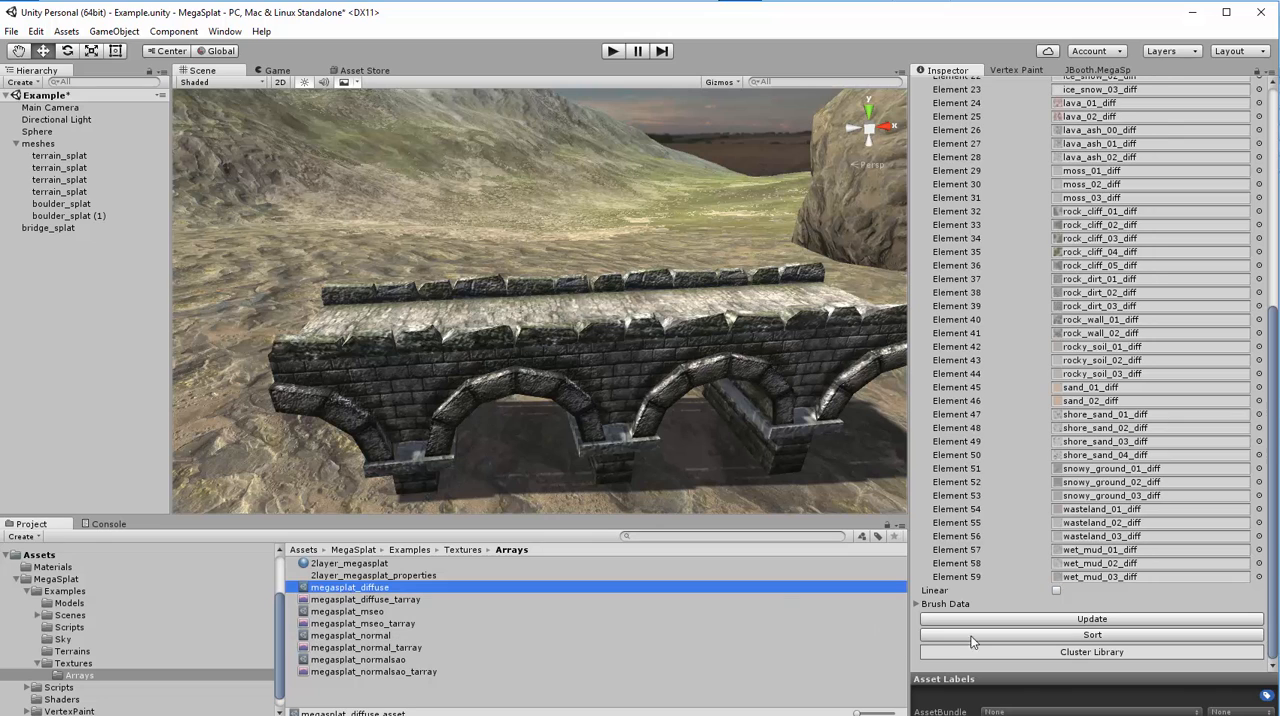
pyautogui.moveTo(1273, 335); pyautogui.dragTo(1269, 78)
pyautogui.click(916, 133)
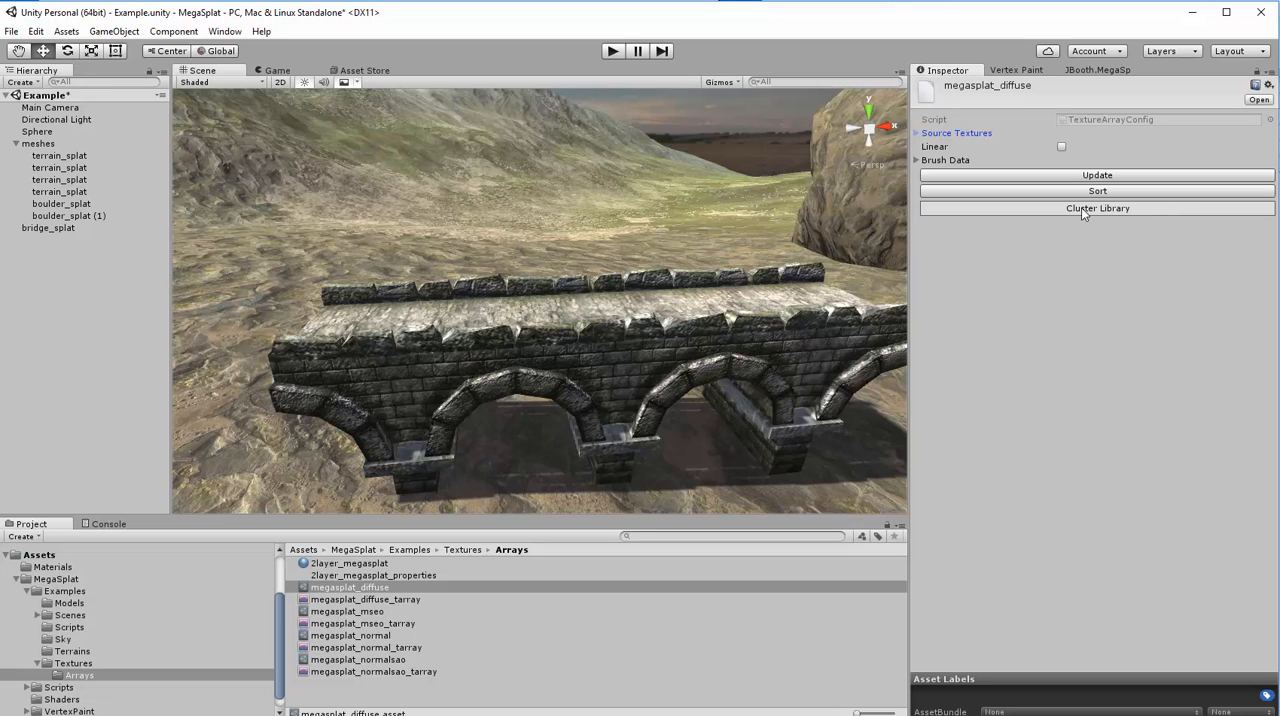
pyautogui.click(915, 133)
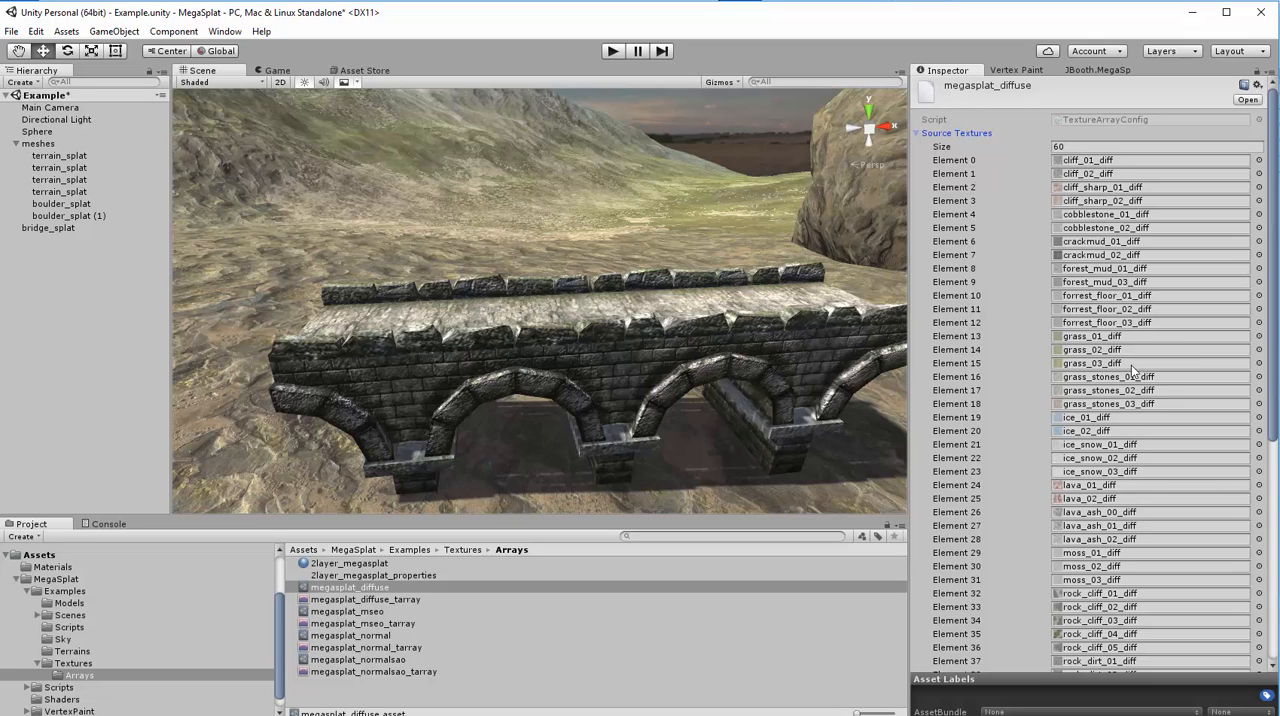
pyautogui.click(915, 132)
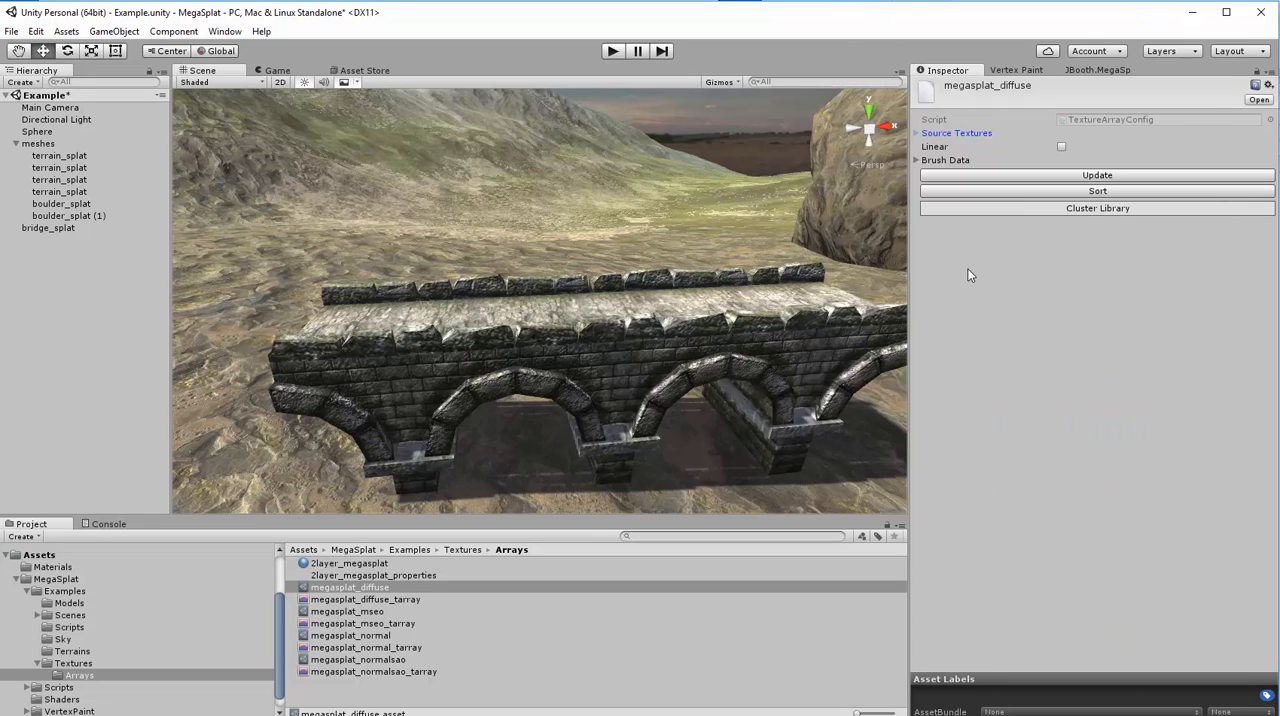
# - Open the Cluster Library of megasplat_diffuse, auto-generate its clusters and expand the cliff_diff cluster
pyautogui.click(1001, 210)
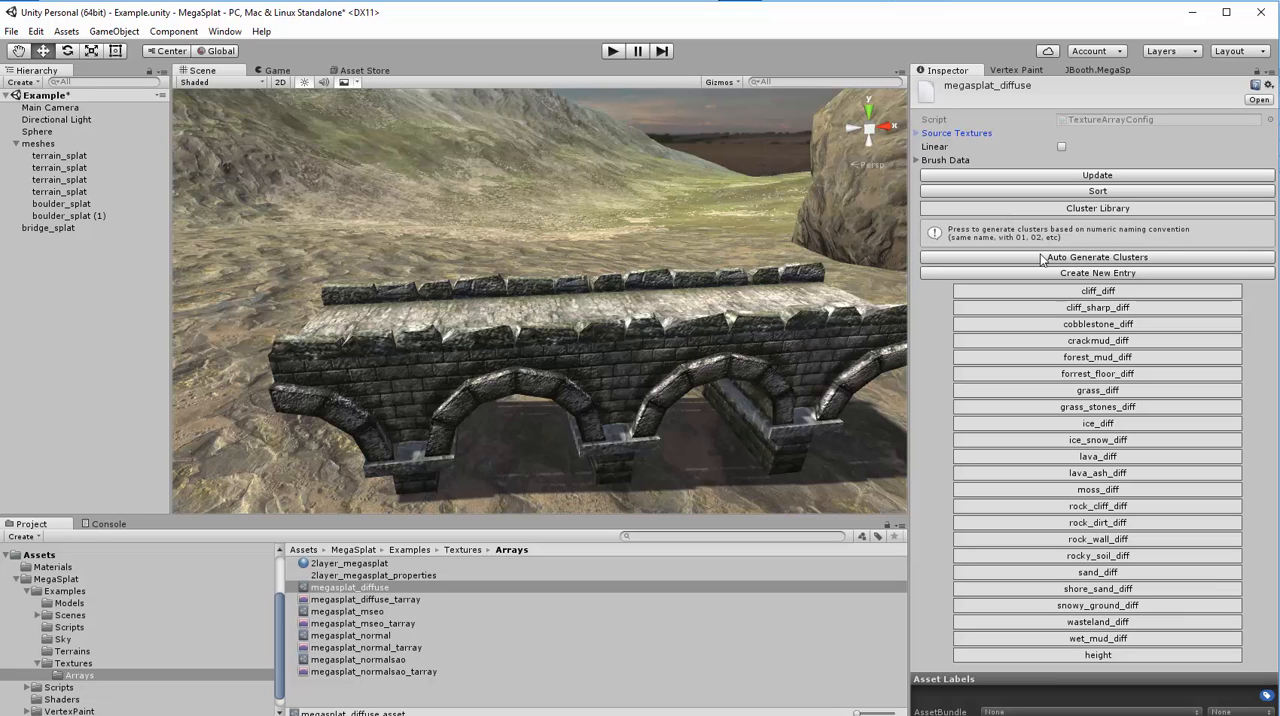
pyautogui.click(1116, 258)
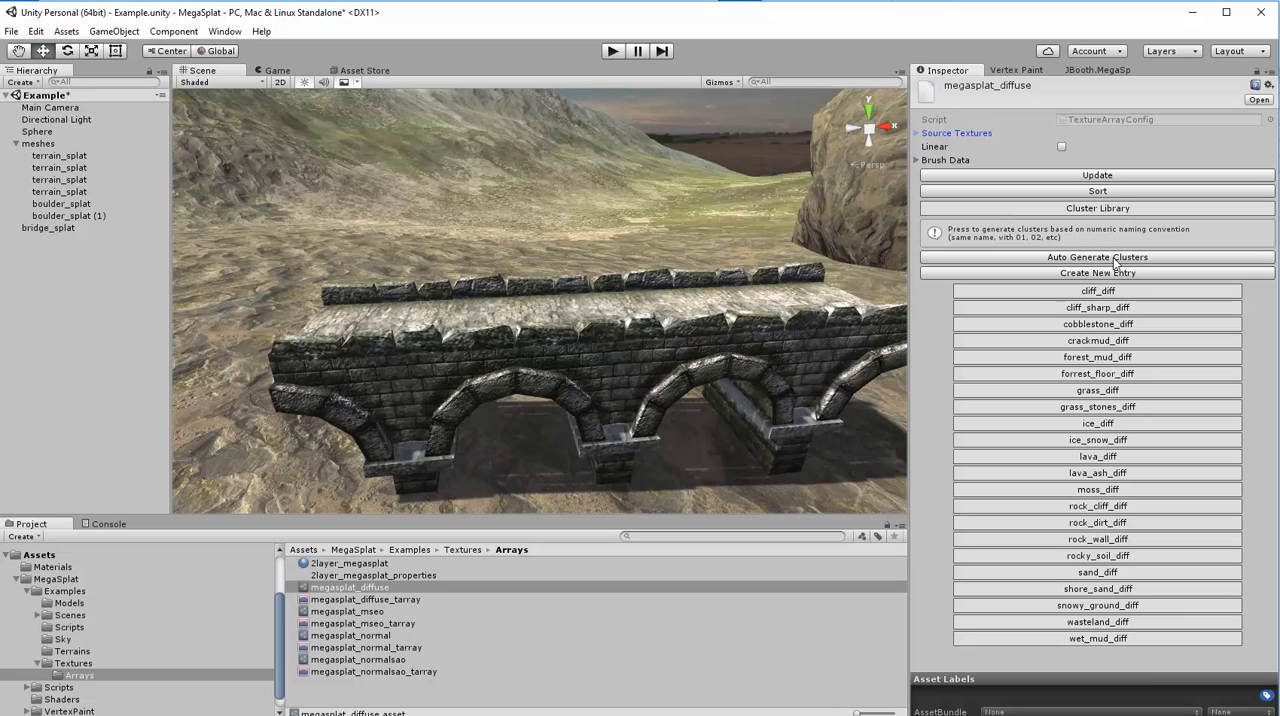
pyautogui.click(1070, 291)
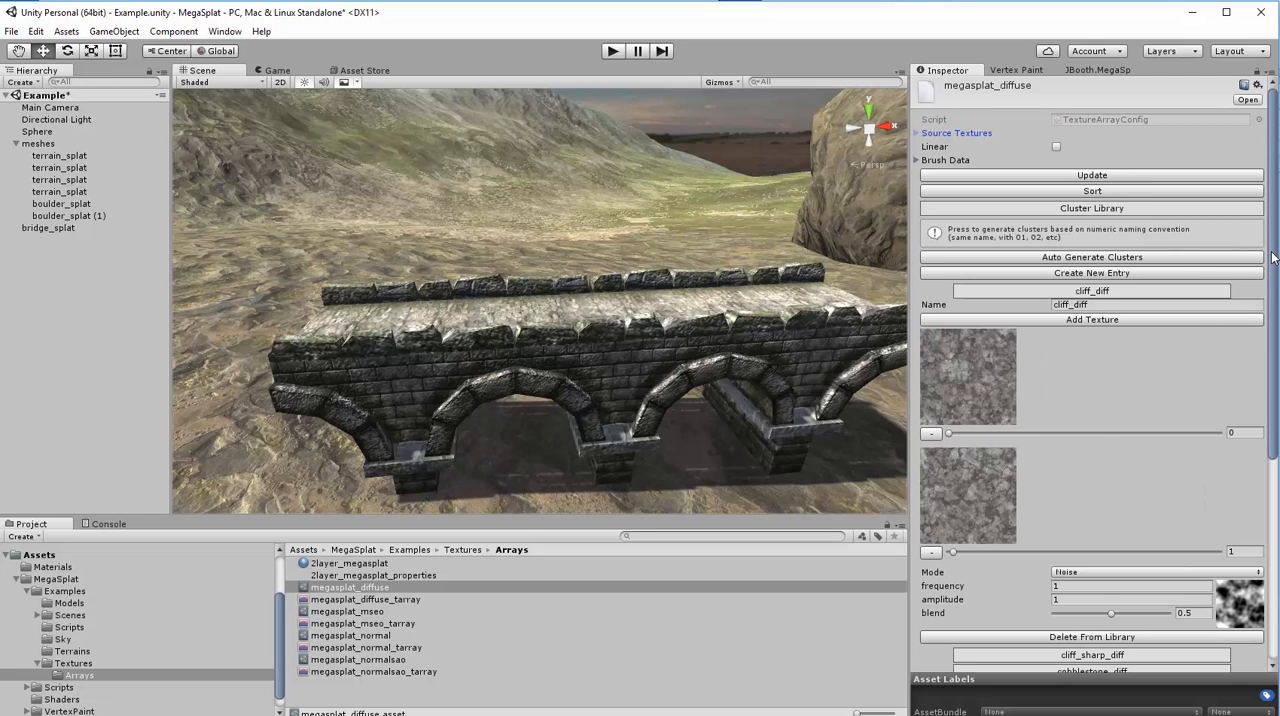
pyautogui.moveTo(1275, 270); pyautogui.dragTo(1277, 365)
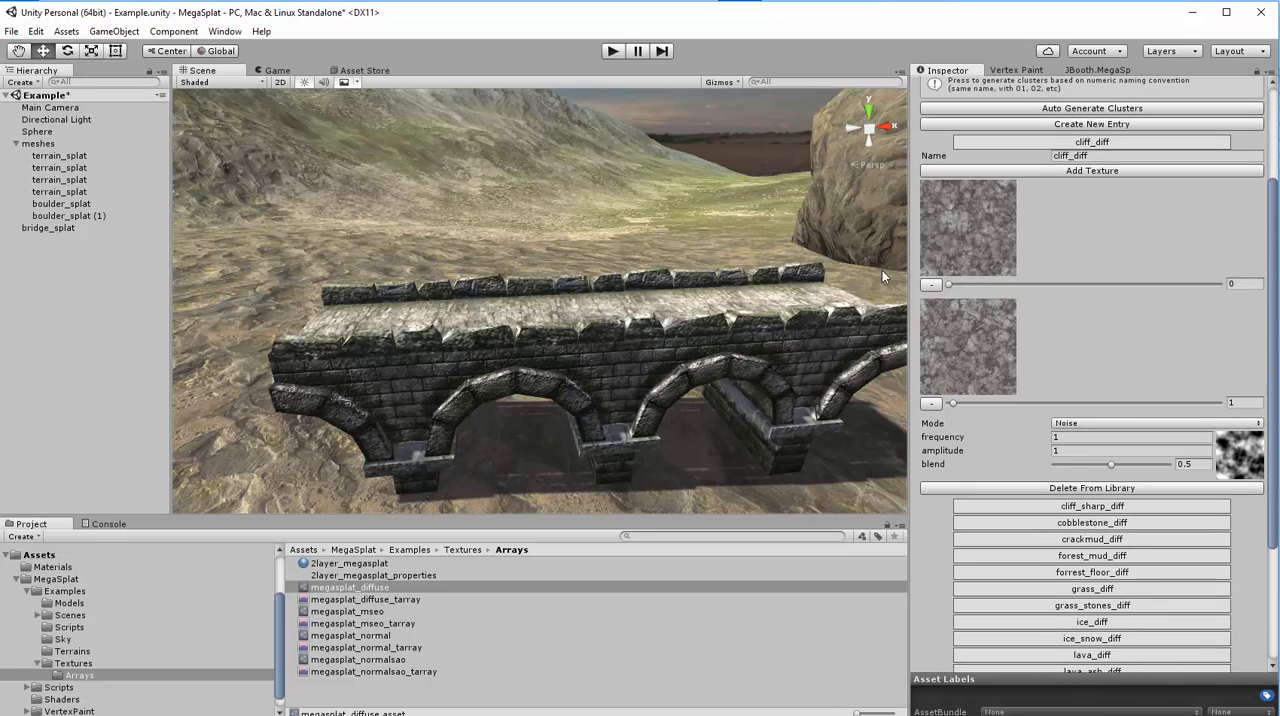
# - Examine the cliff_diff cluster's texture index slider and its available Mode options
pyautogui.moveTo(950, 287)
pyautogui.mouseDown()
pyautogui.moveTo(983, 283)
pyautogui.moveTo(945, 286)
pyautogui.mouseUp()
pyautogui.click(1082, 424)
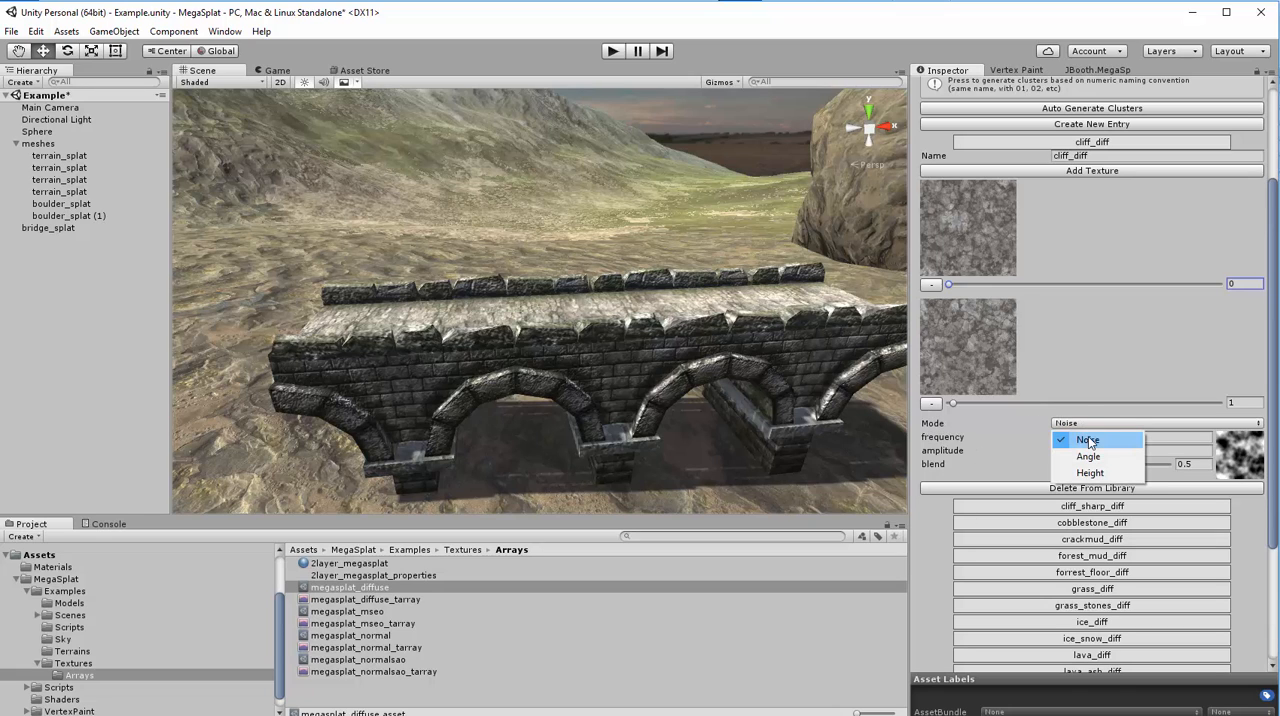
pyautogui.click(1001, 424)
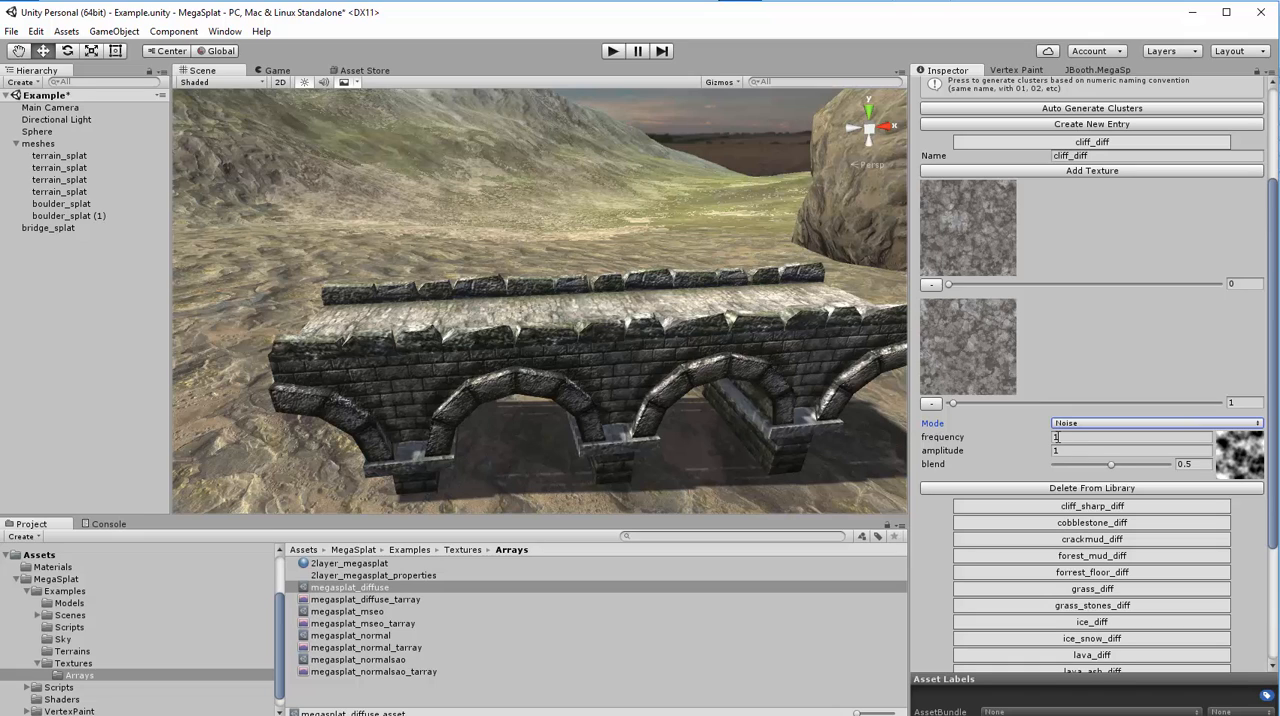
# - Try a slightly lower noise blend of 0.48 for the cliff_diff cluster and set it back to 0.5
pyautogui.moveTo(918, 456); pyautogui.dragTo(1006, 455)
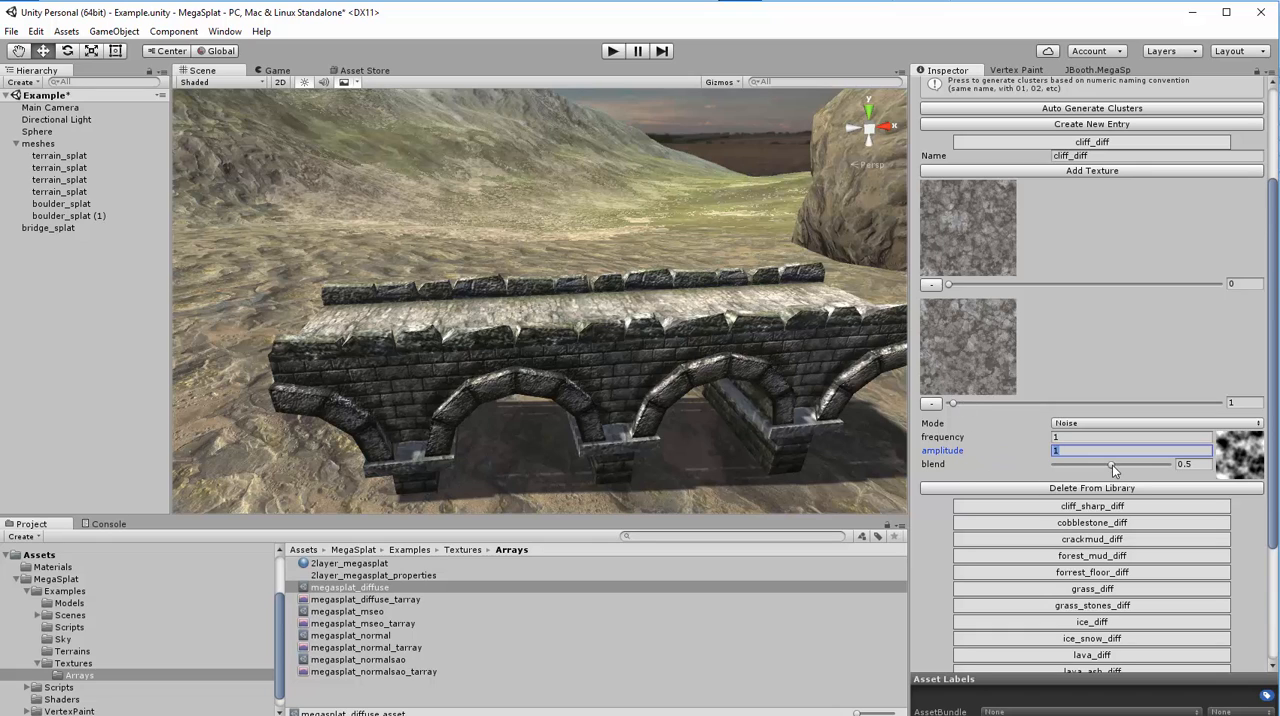
pyautogui.moveTo(1112, 465)
pyautogui.mouseDown()
pyautogui.moveTo(1069, 463)
pyautogui.moveTo(1196, 469)
pyautogui.moveTo(1030, 466)
pyautogui.moveTo(1111, 465)
pyautogui.mouseUp()
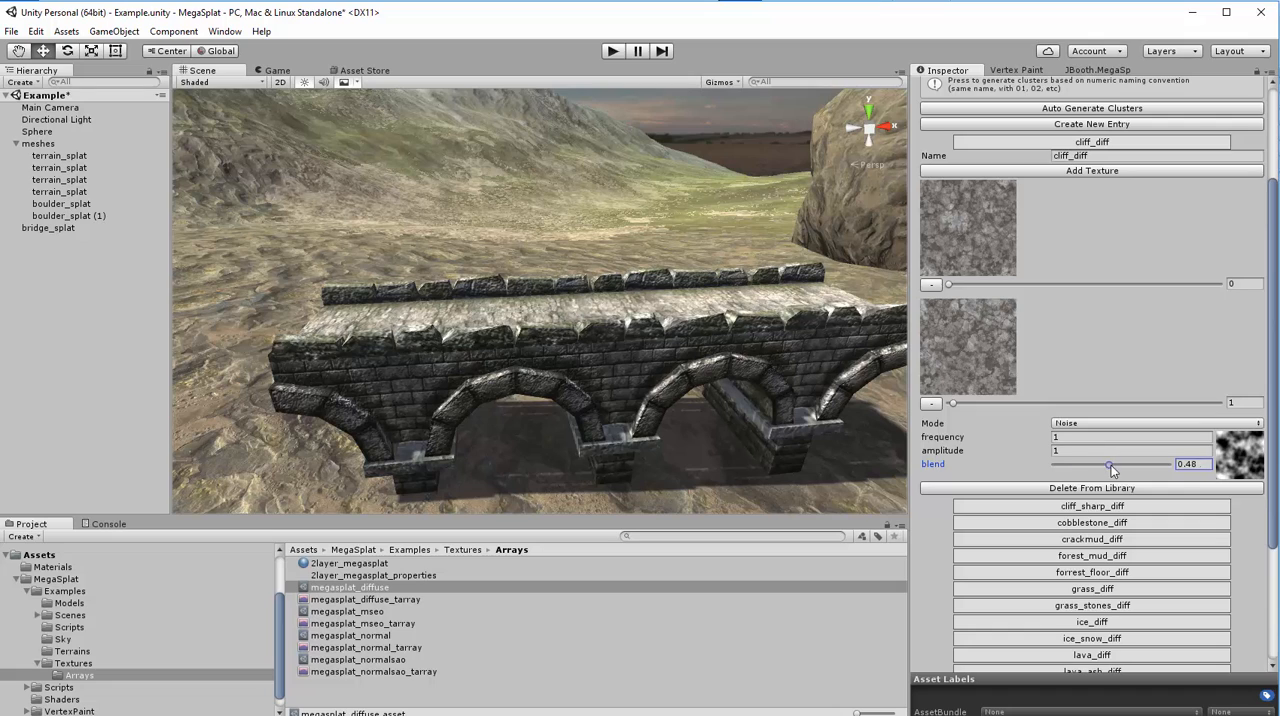
pyautogui.click(1200, 463)
pyautogui.write('0.5')
# - Set the cliff_diff cluster's Mode to Angle, view its angle mapping curve and close the curve editor
pyautogui.scroll(-3, 975, 452)
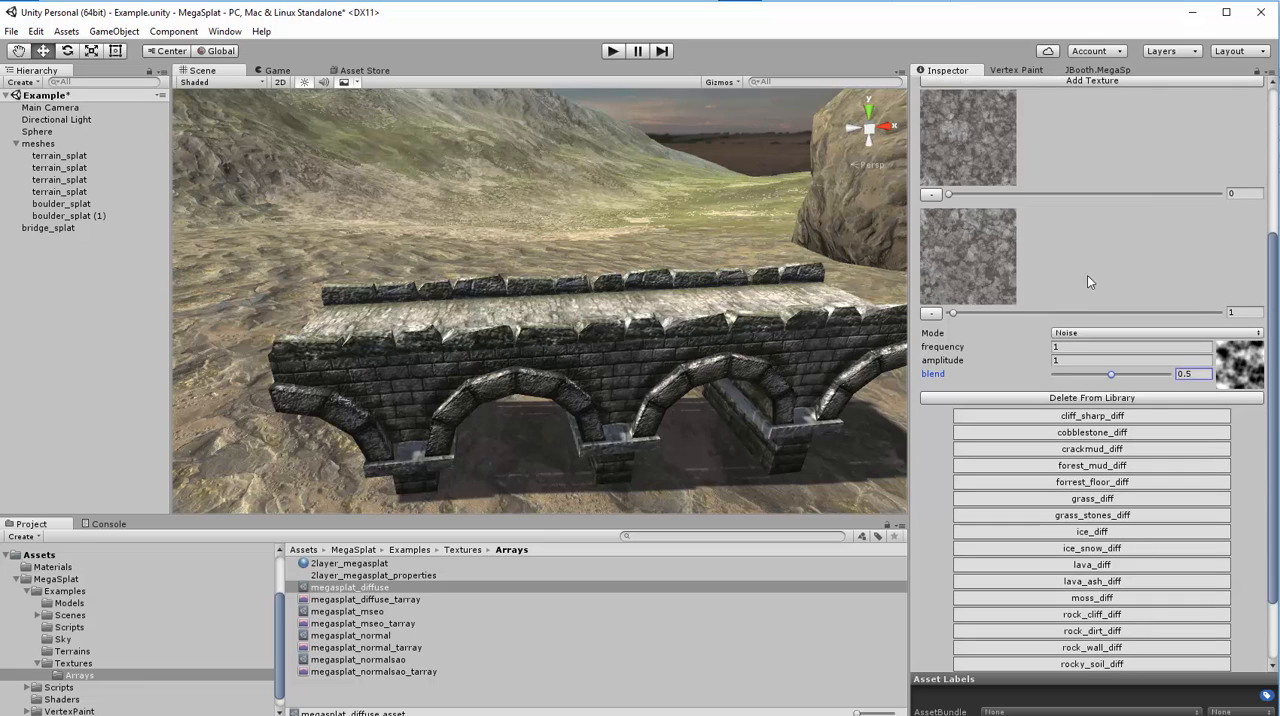
pyautogui.click(1082, 335)
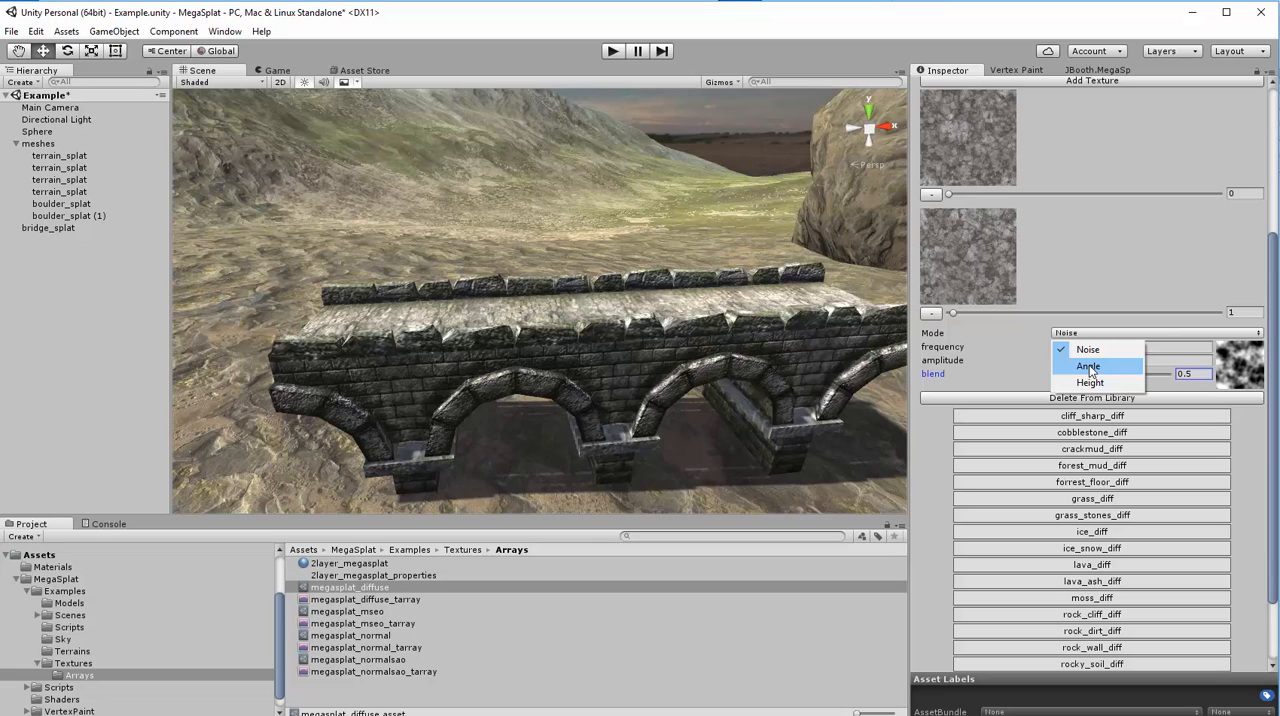
pyautogui.click(1090, 367)
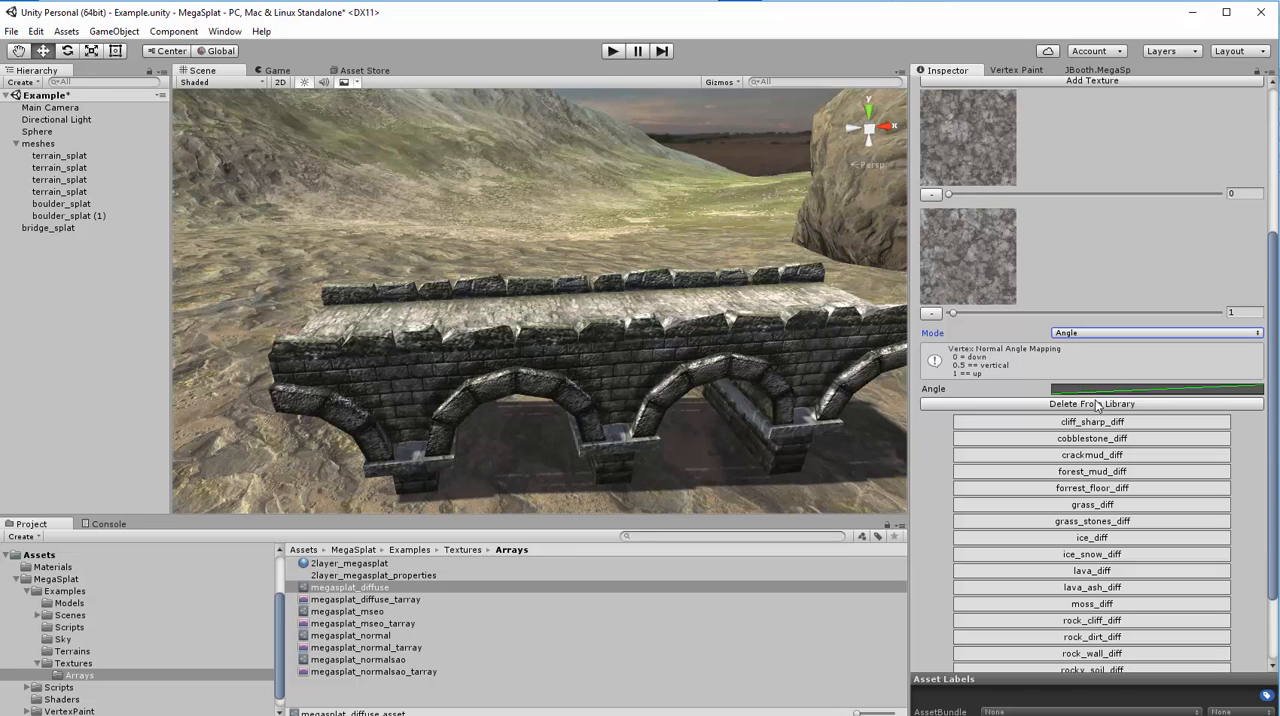
pyautogui.click(1178, 391)
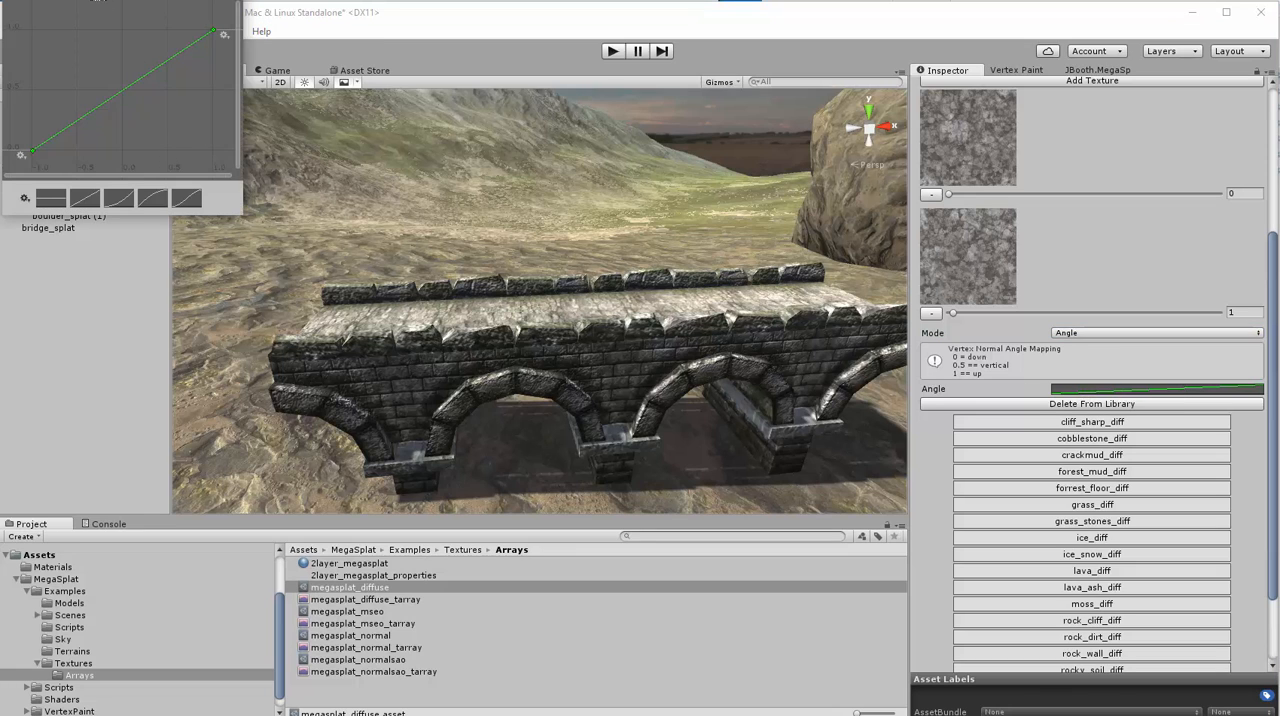
pyautogui.moveTo(79, 0); pyautogui.dragTo(763, 346)
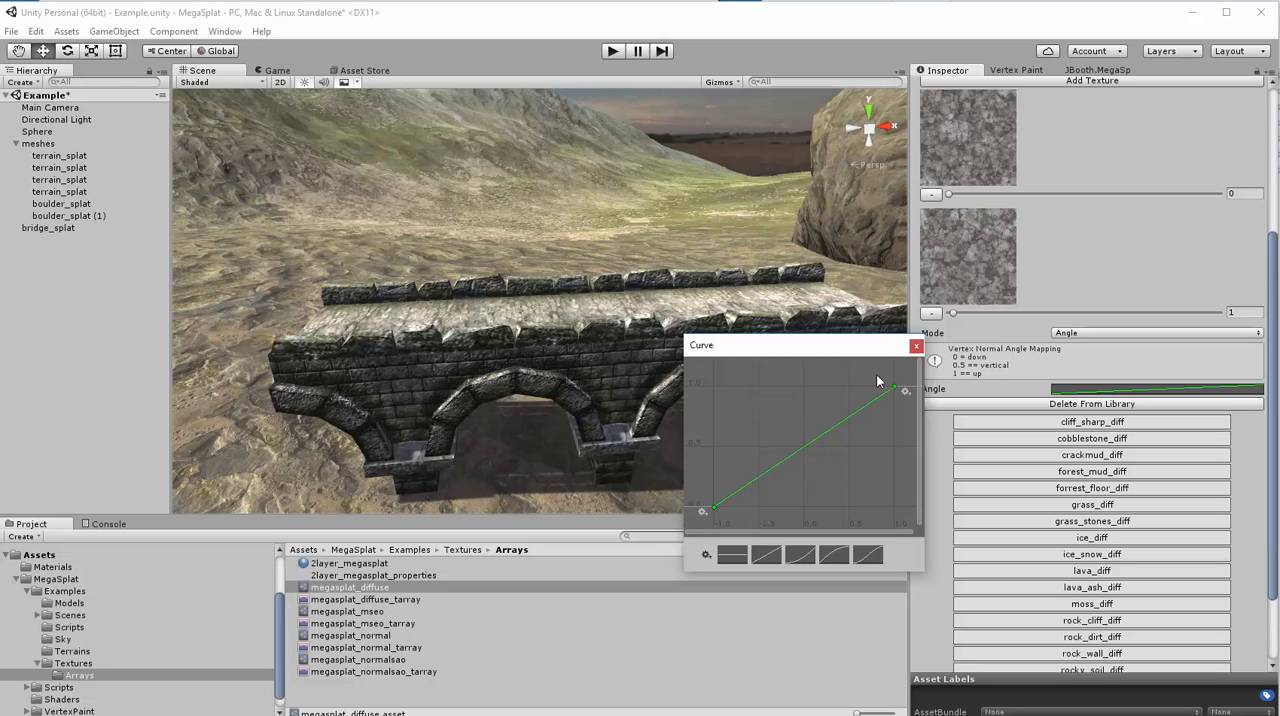
pyautogui.click(916, 346)
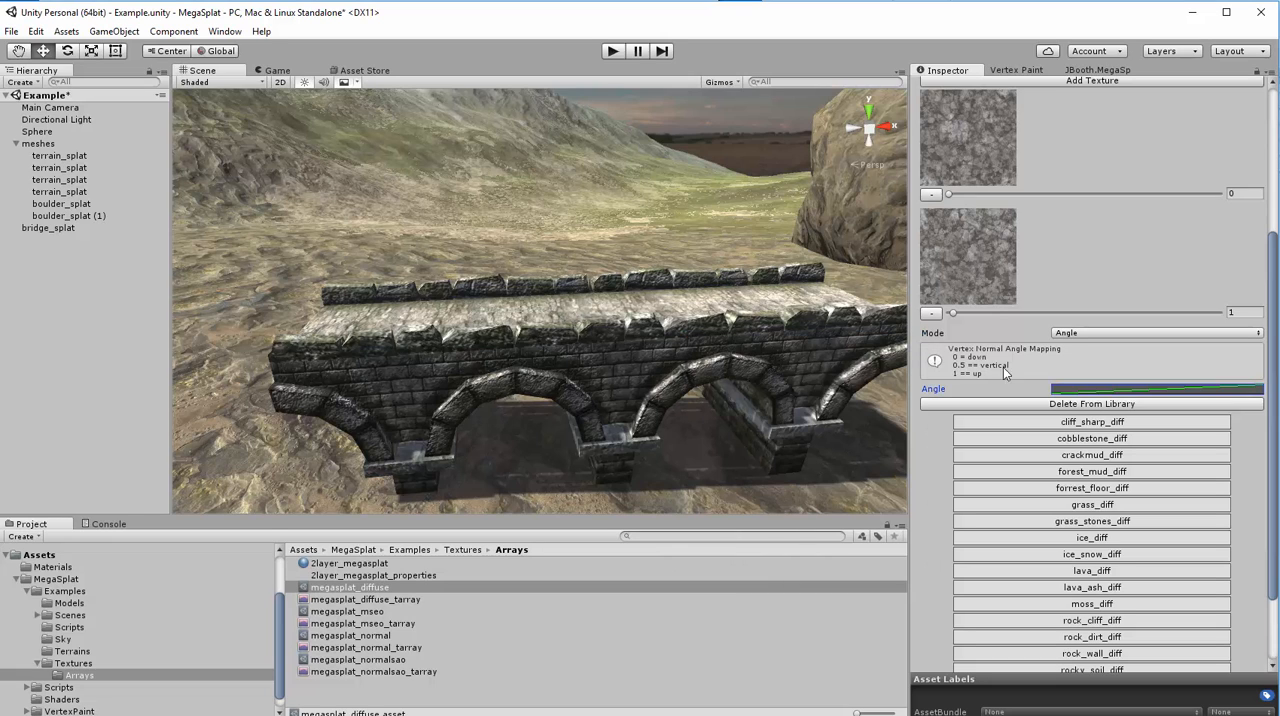
# - Try the Height mode for the cliff_diff cluster and set its Mode back to Noise
pyautogui.click(1080, 332)
pyautogui.click(1076, 378)
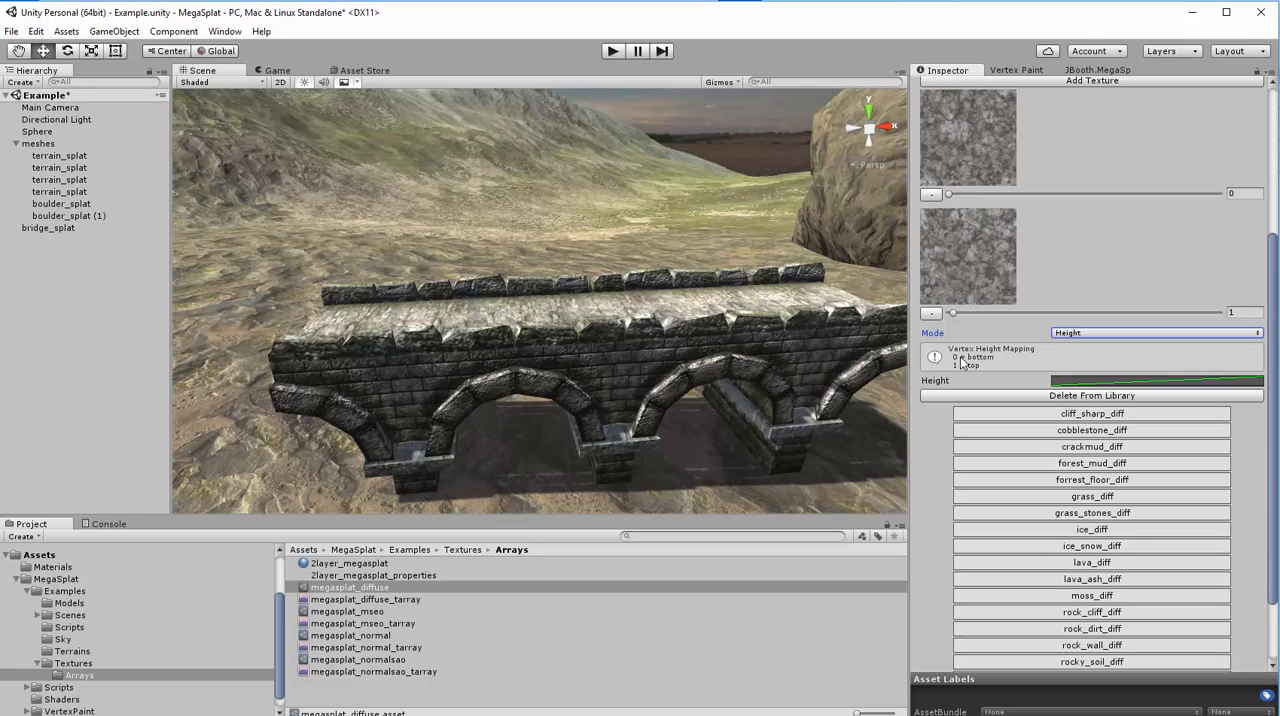
pyautogui.click(1072, 332)
pyautogui.click(1081, 346)
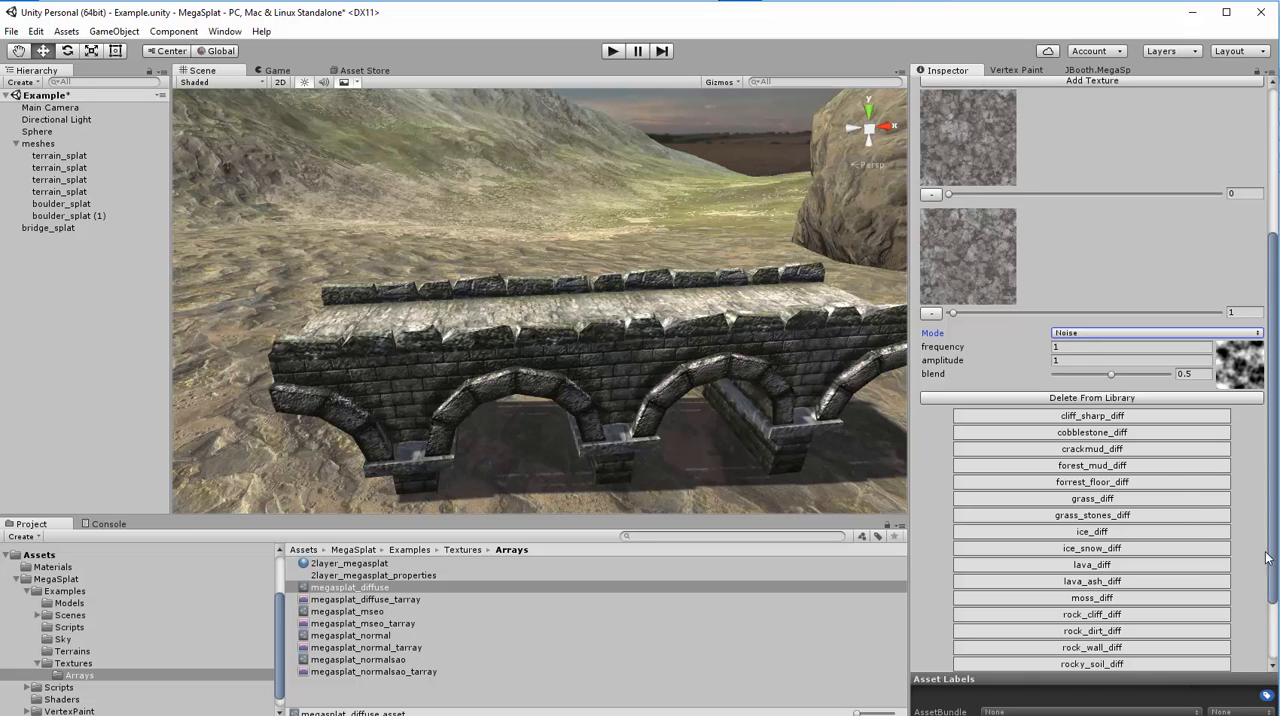
# - Collapse the cliff_diff cluster and compare the megasplat_diffuse config with its megasplat_diffuse_tarray asset
pyautogui.moveTo(1274, 443); pyautogui.dragTo(1277, 298)
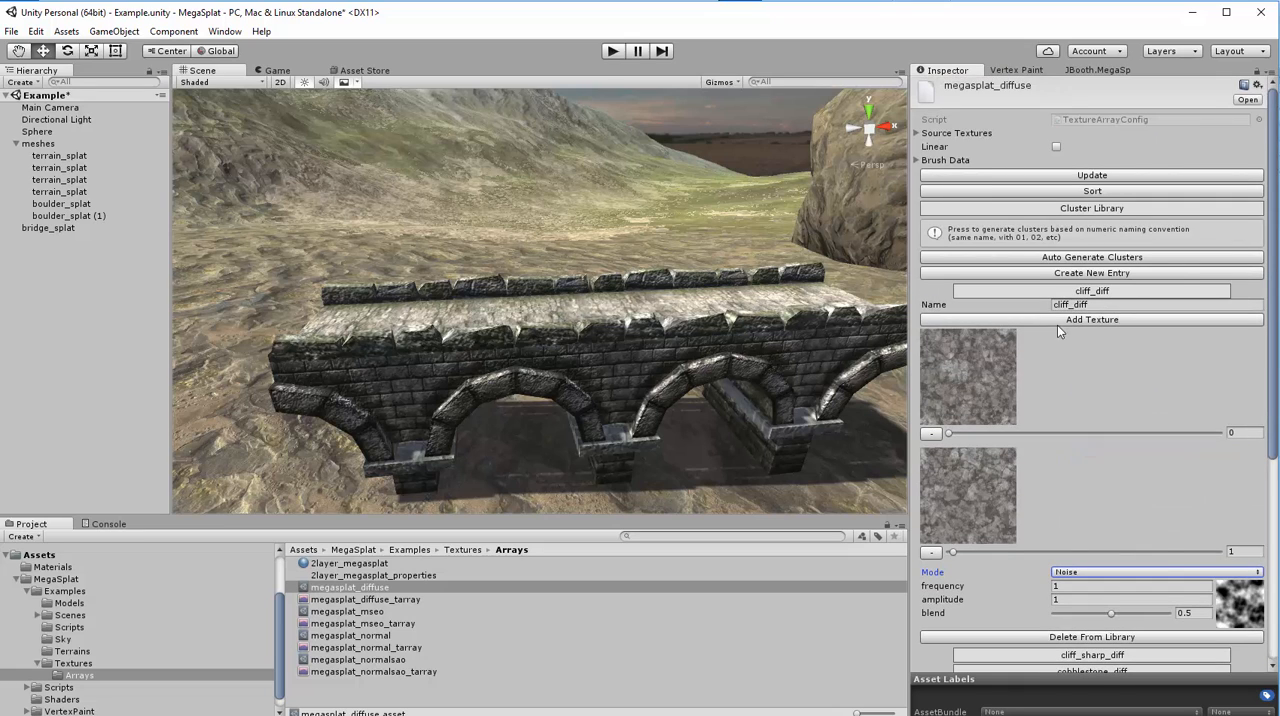
pyautogui.click(1039, 291)
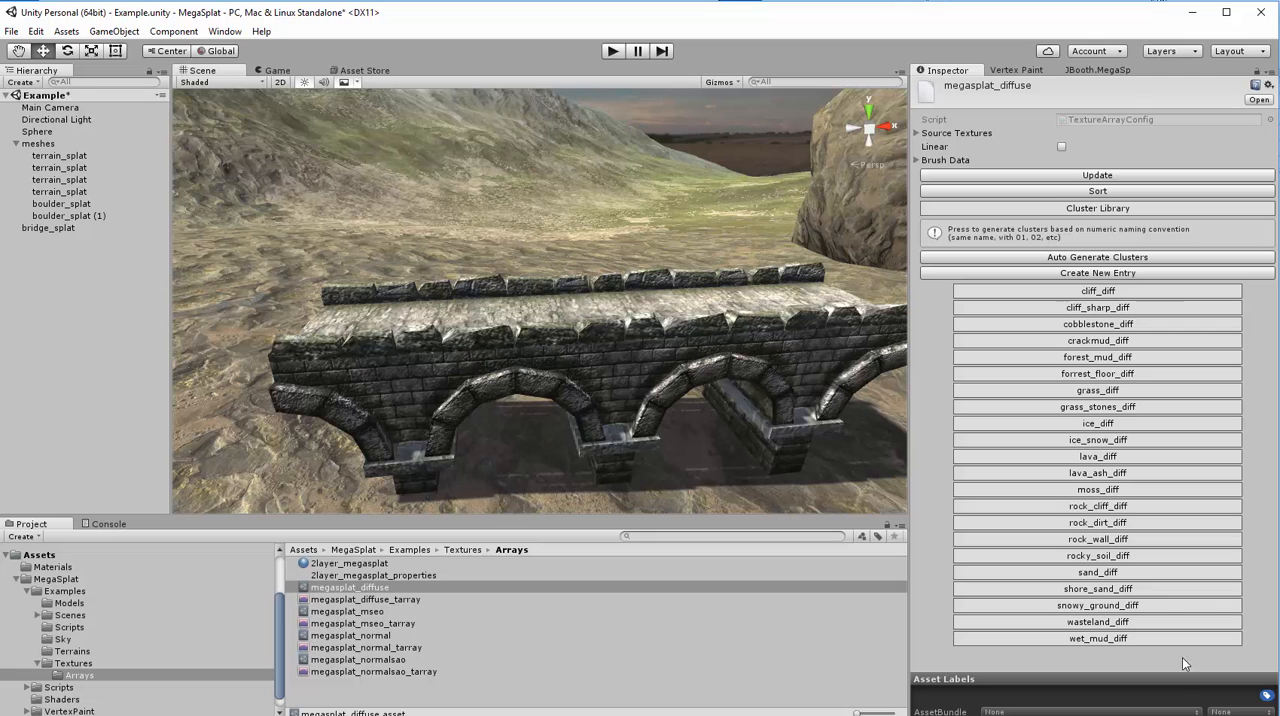
pyautogui.click(378, 601)
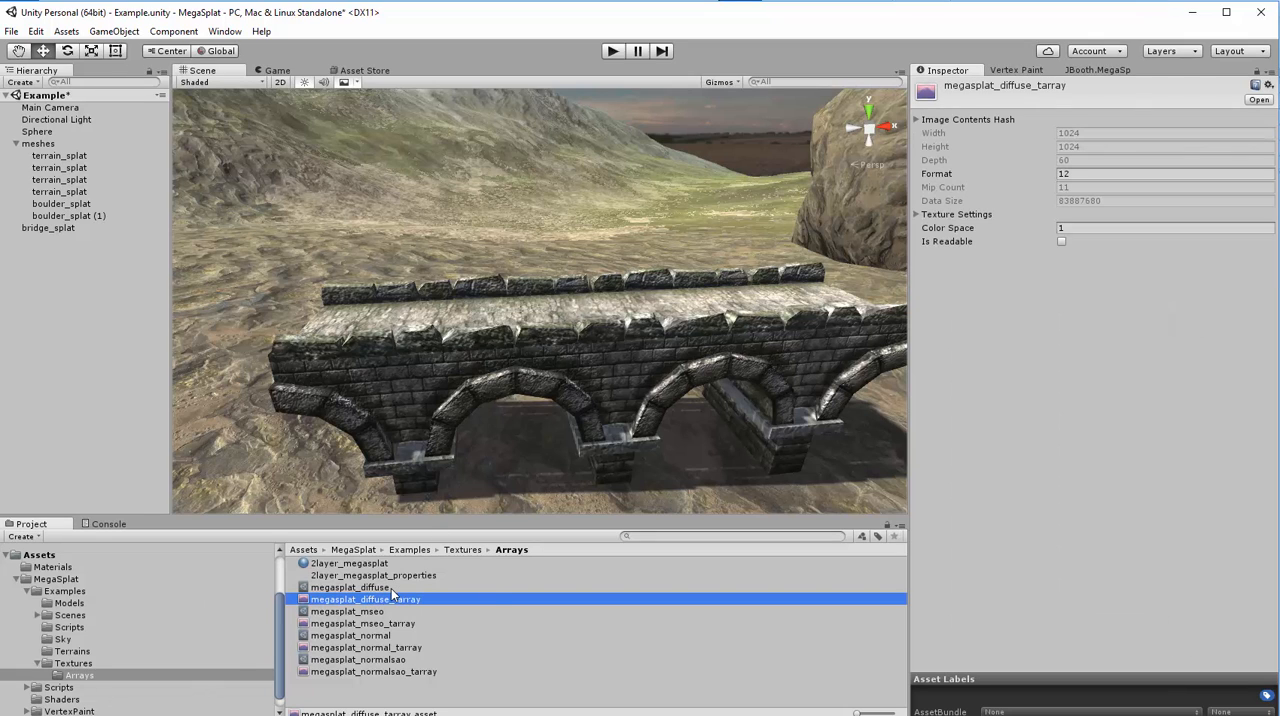
pyautogui.click(437, 588)
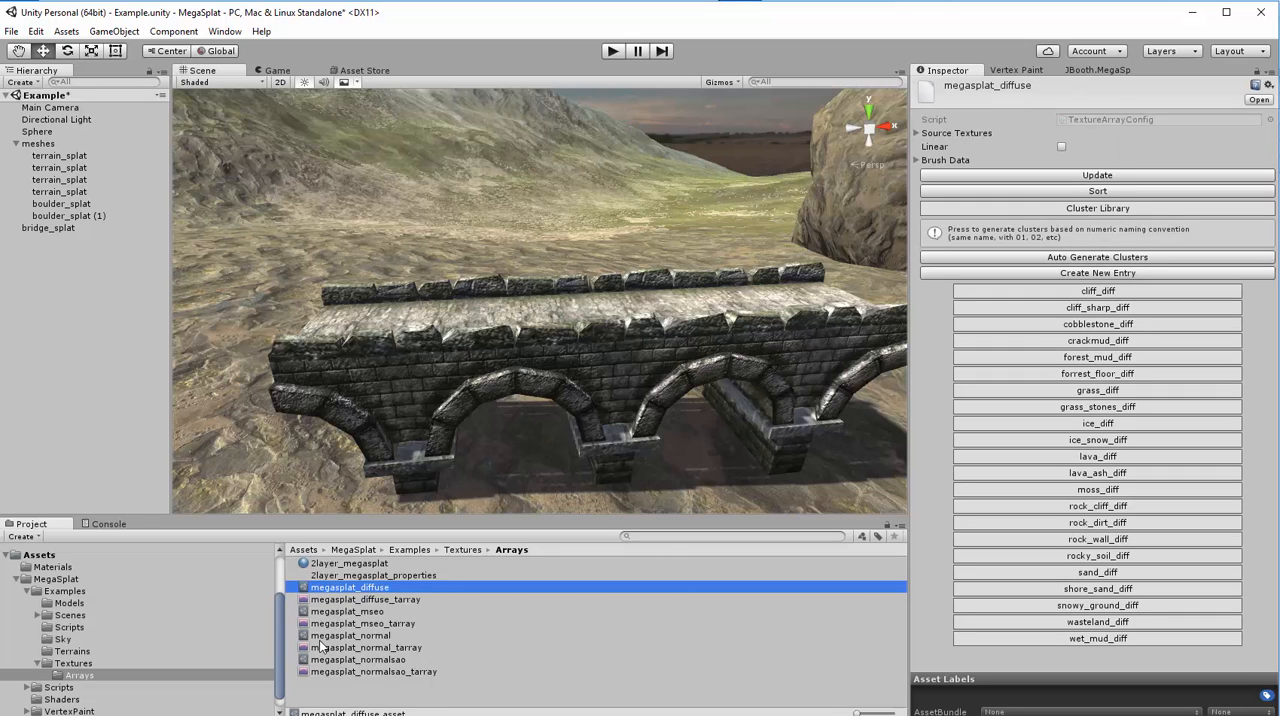
pyautogui.click(319, 601)
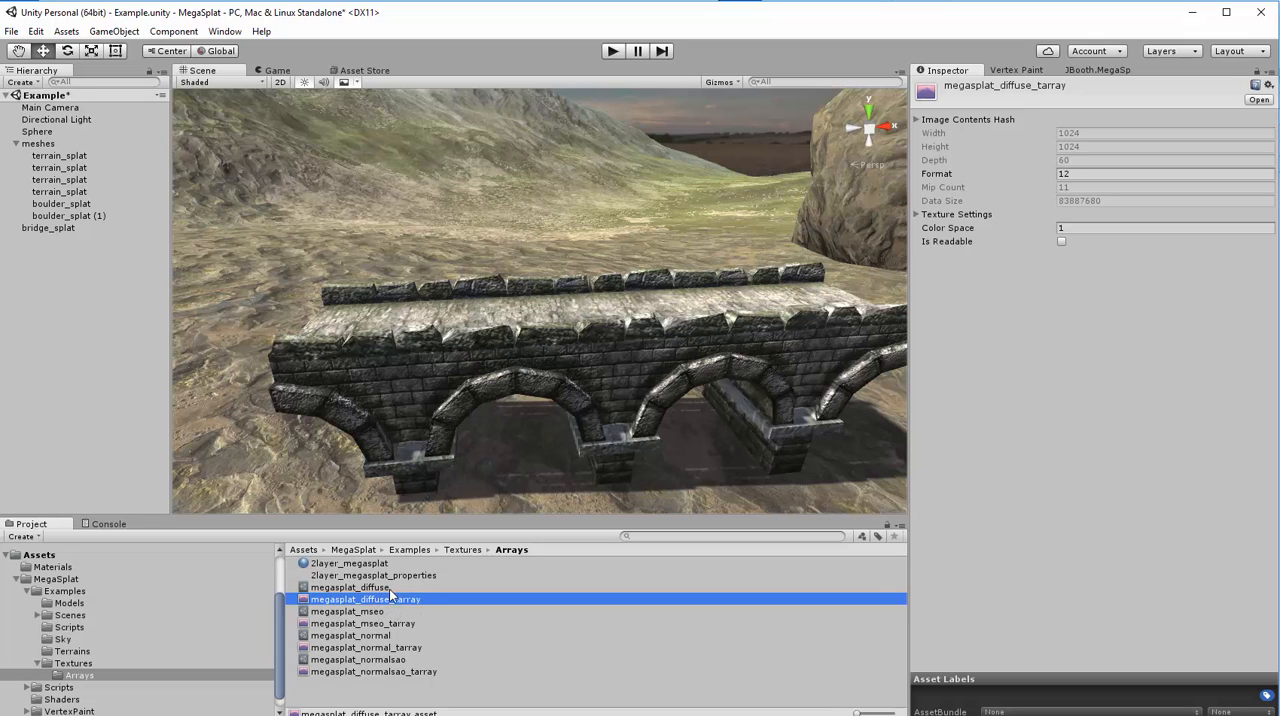
pyautogui.click(379, 587)
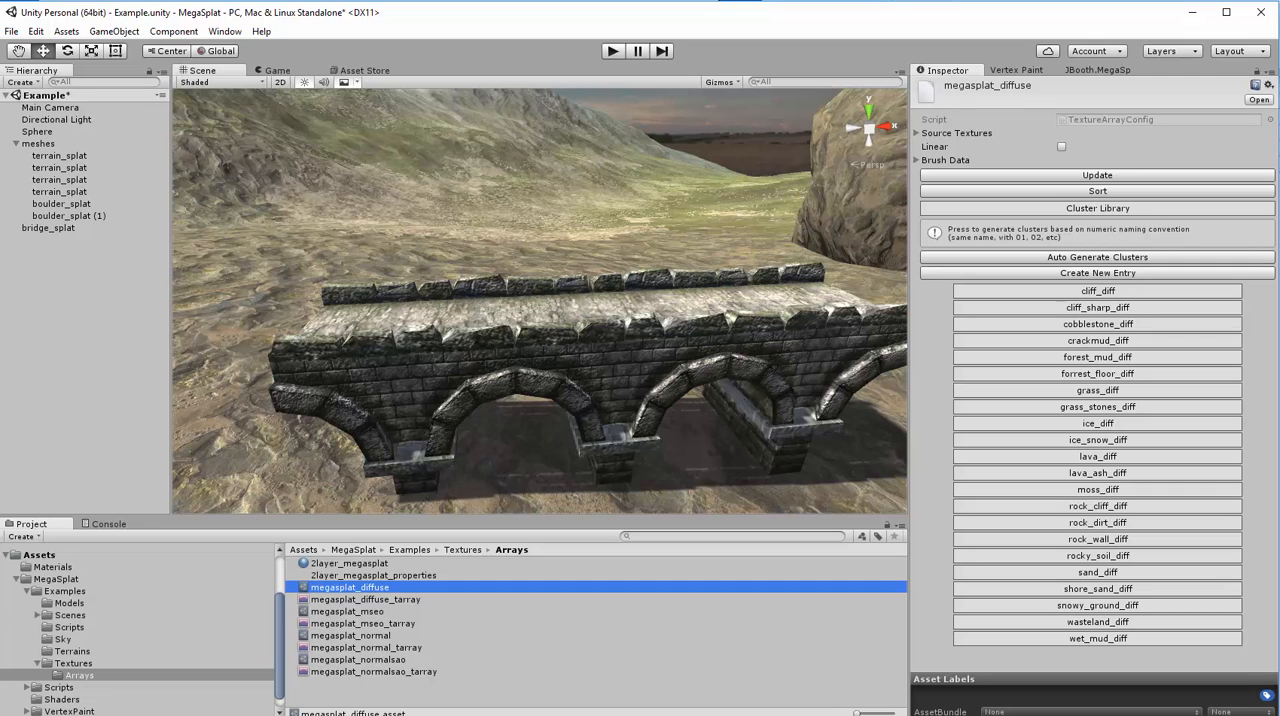
# - Display the 2layer_megasplat material and examine its splat arrays and the per-texture index in the Texture Settings Editor
pyautogui.click(326, 565)
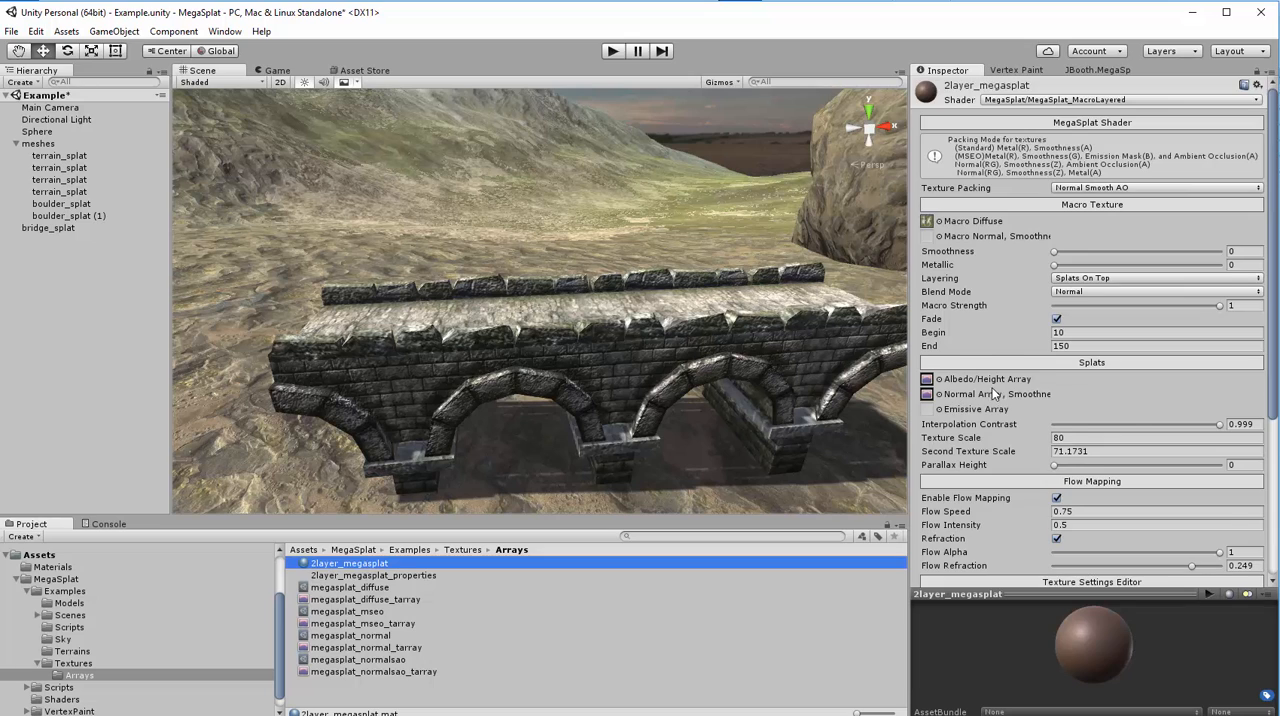
pyautogui.scroll(-5, 993, 394)
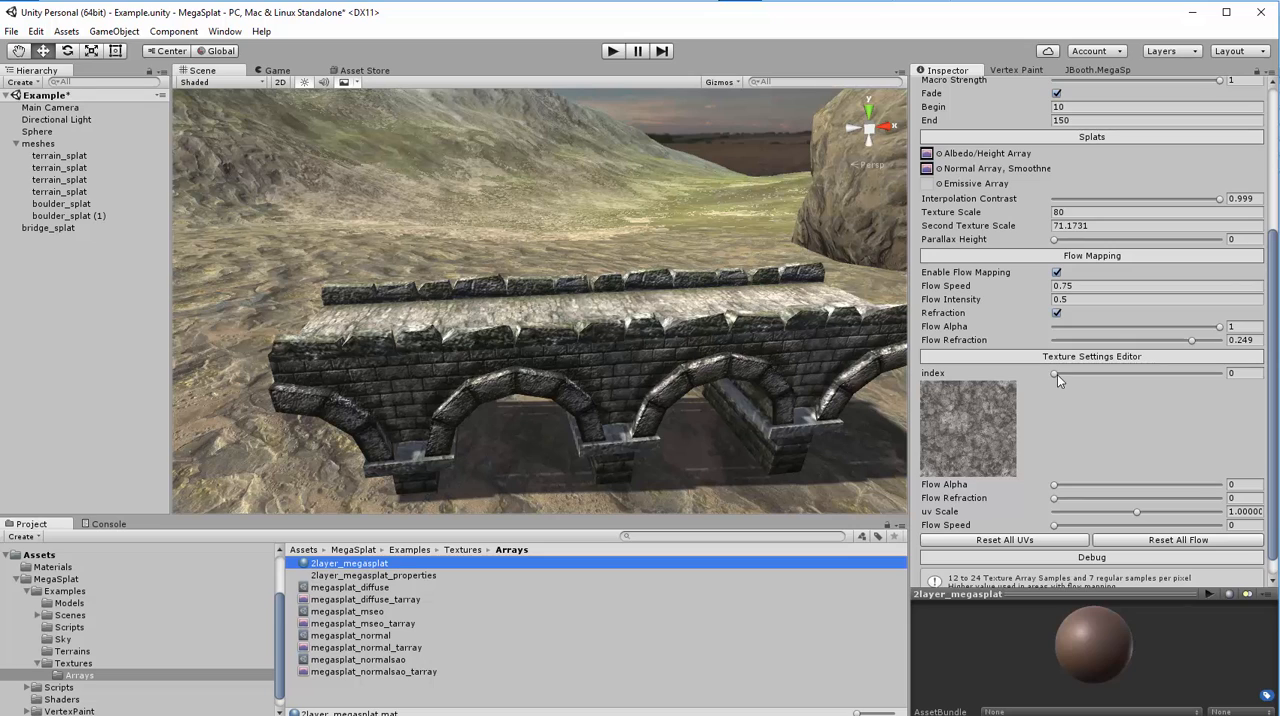
pyautogui.moveTo(1055, 374)
pyautogui.mouseDown()
pyautogui.moveTo(1115, 372)
pyautogui.moveTo(1053, 373)
pyautogui.mouseUp()
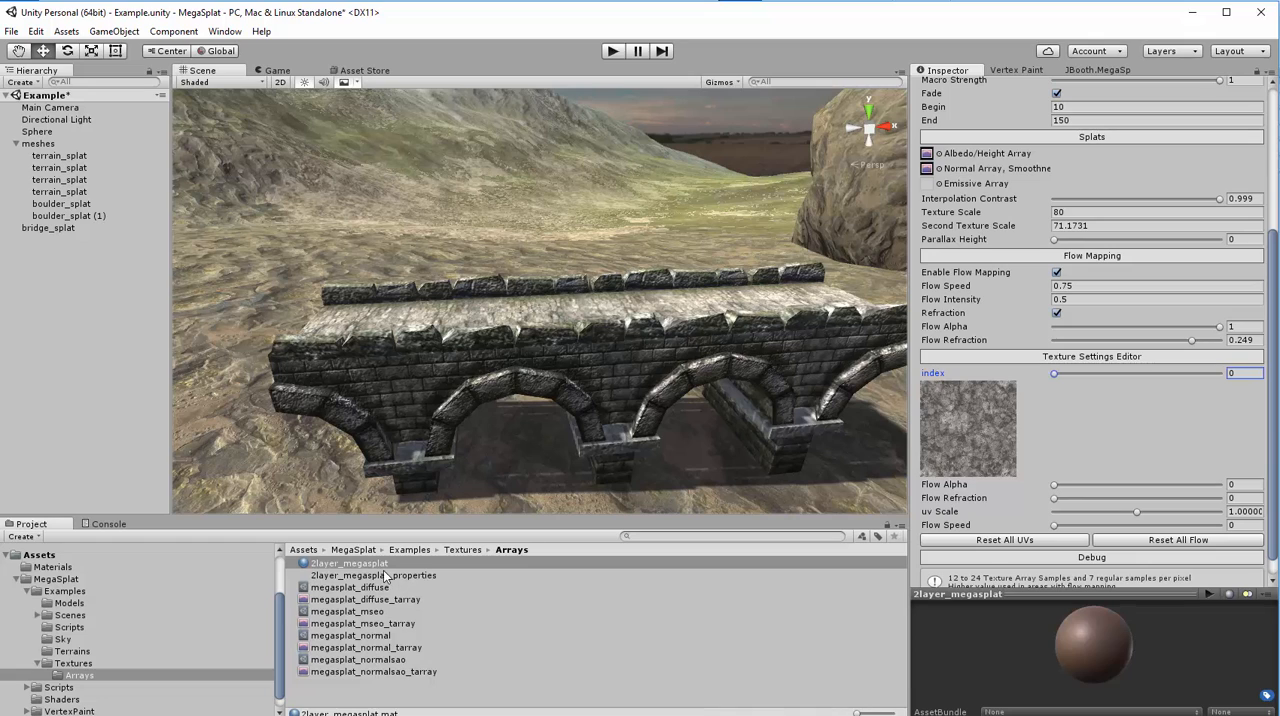
# - Inspect the 2layer_megasplat_properties texture and return to the 2layer_megasplat material's Texture Settings Editor, keeping the texture index at 0
pyautogui.click(338, 577)
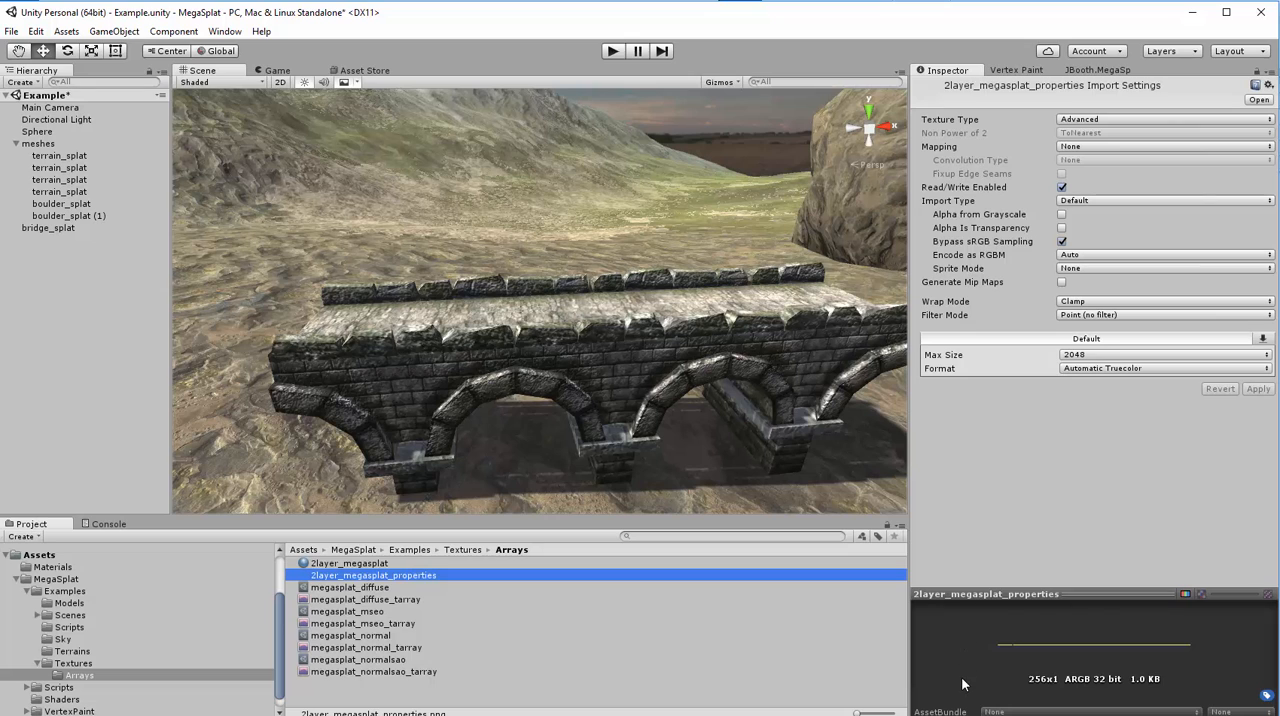
pyautogui.click(340, 563)
pyautogui.click(1057, 497)
pyautogui.scroll(-5, 1030, 470)
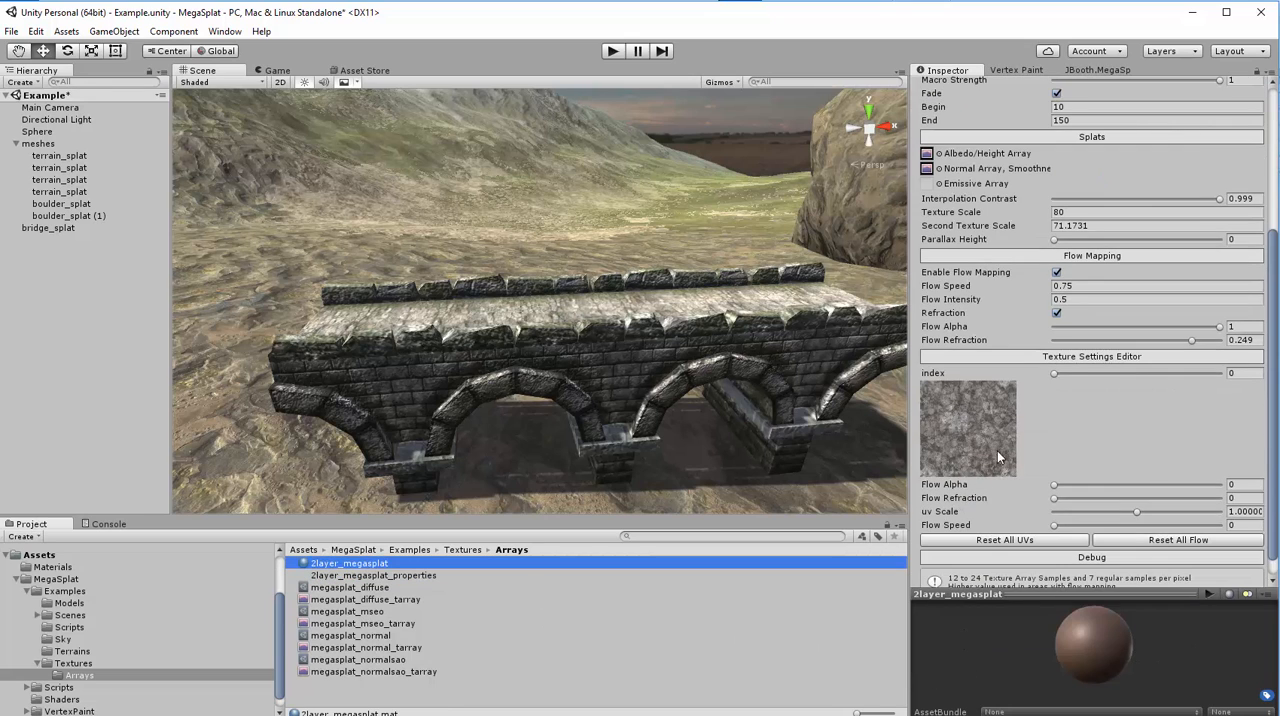
pyautogui.click(1058, 372)
pyautogui.moveTo(1060, 372)
pyautogui.mouseDown()
pyautogui.moveTo(1110, 366)
pyautogui.moveTo(1042, 374)
pyautogui.mouseUp()
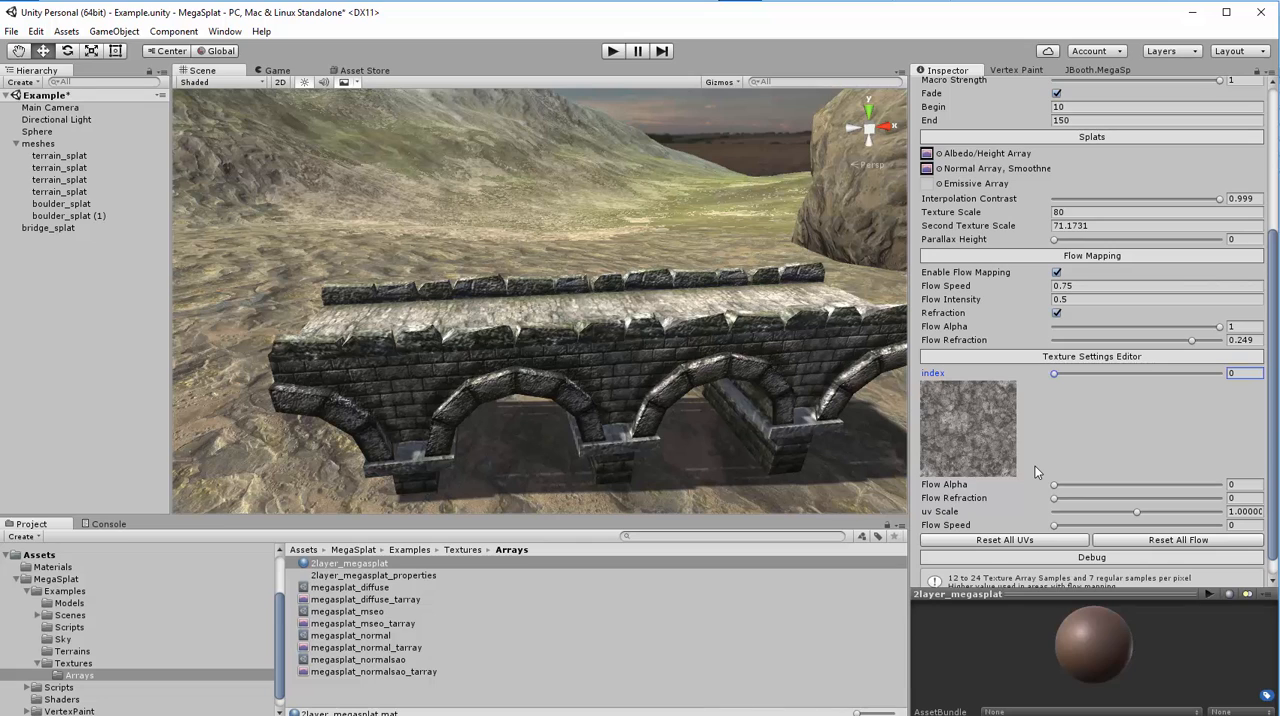
# - Examine the Texture Packing options of the 2layer_megasplat material, keeping Normal Smooth AO
pyautogui.scroll(5, 1032, 465)
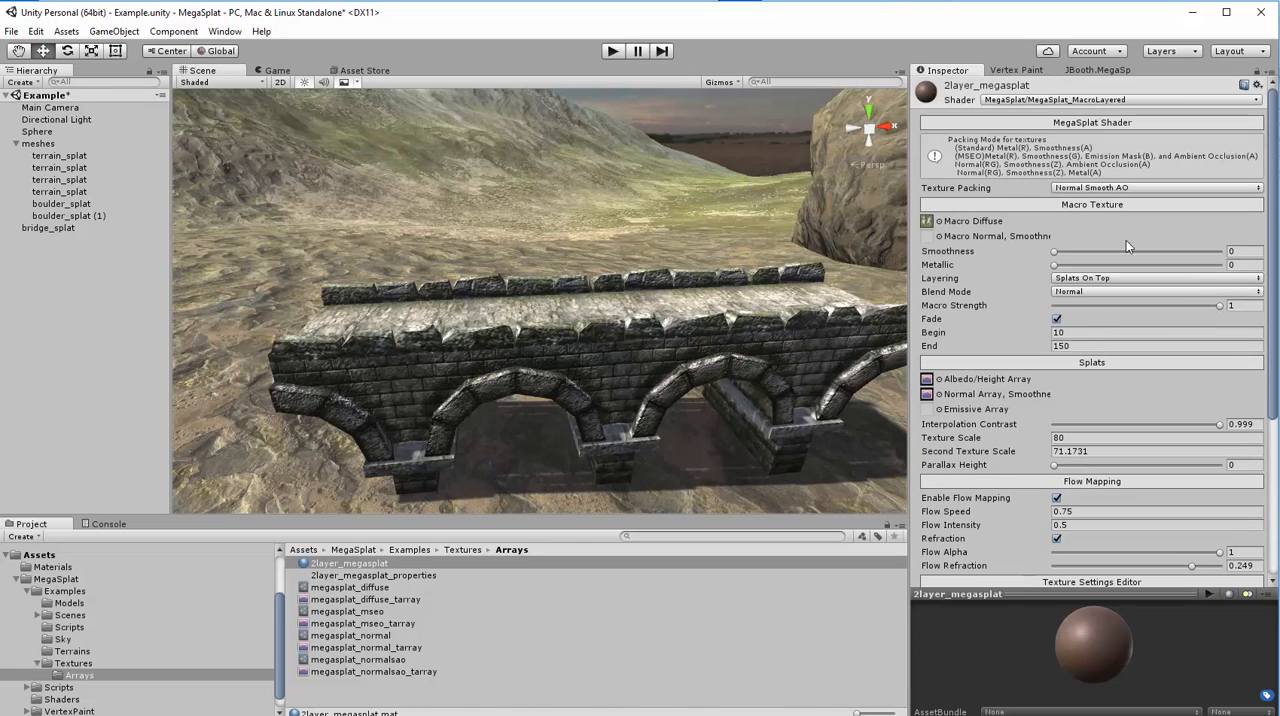
pyautogui.click(1083, 188)
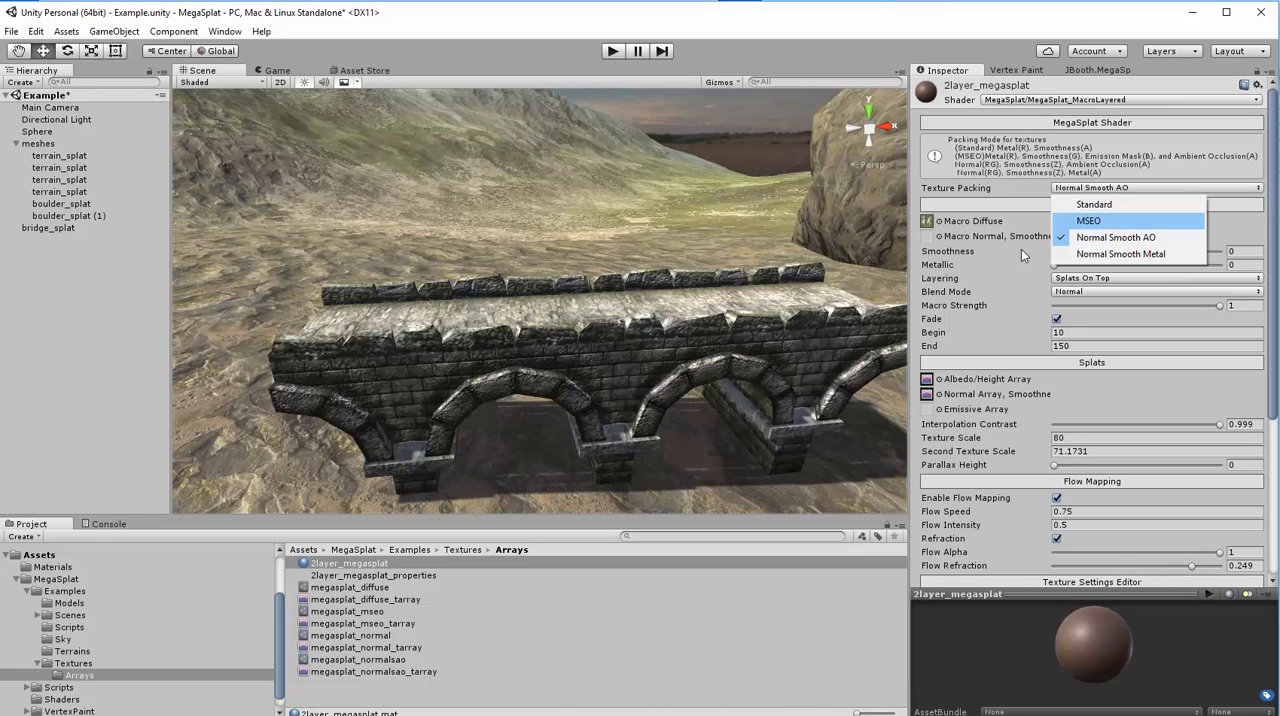
pyautogui.click(44, 668)
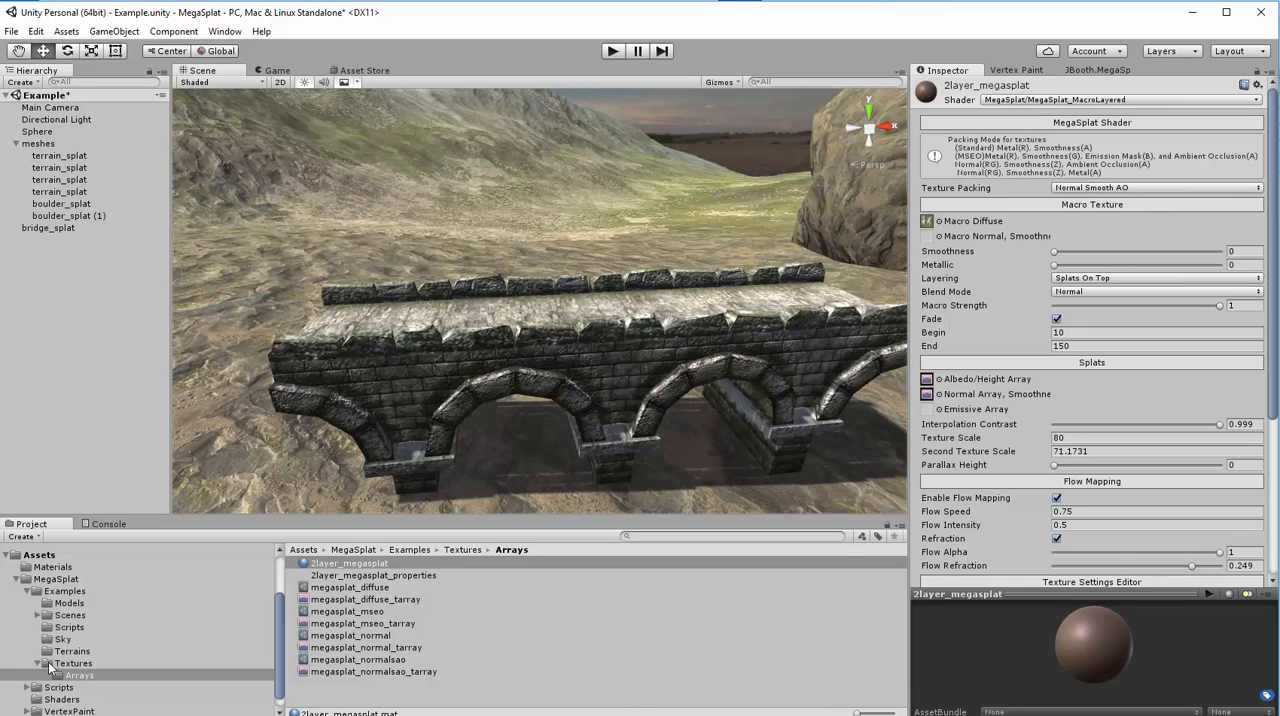
# - Open the Examples Textures folder and inspect cliff_01_mseo in an enlarged preview, including its alpha channel
pyautogui.click(46, 665)
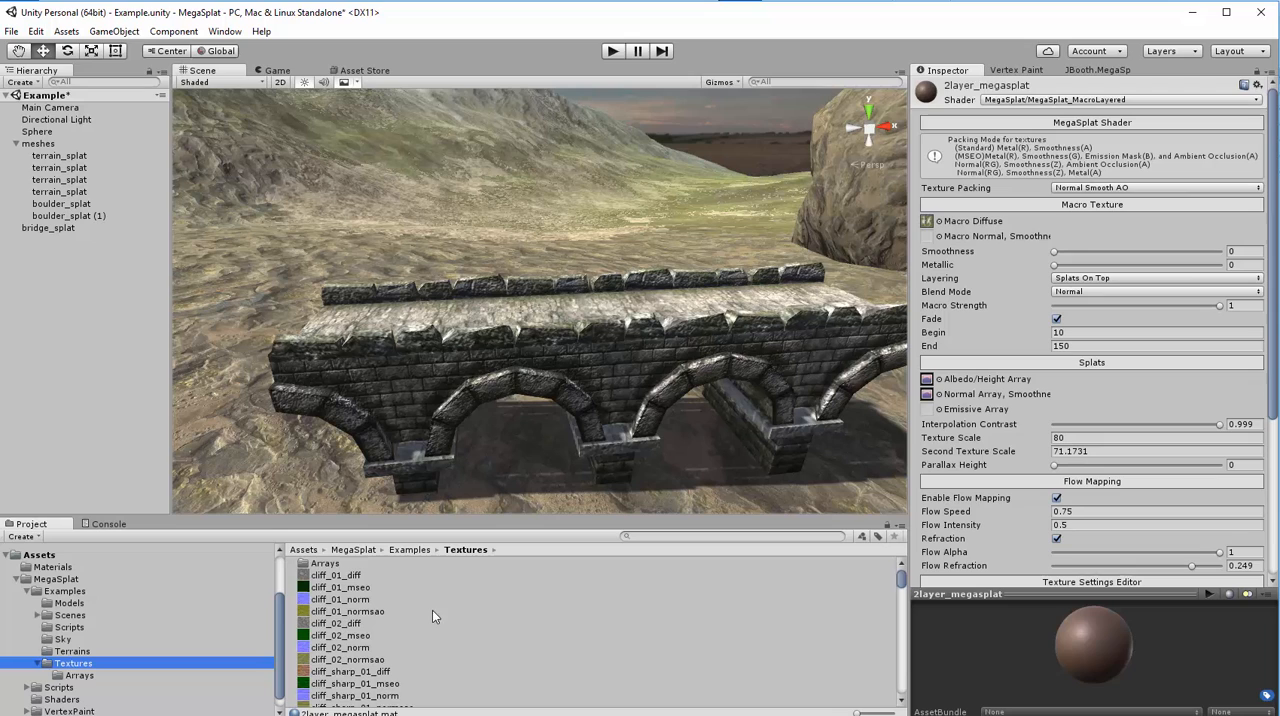
pyautogui.click(352, 587)
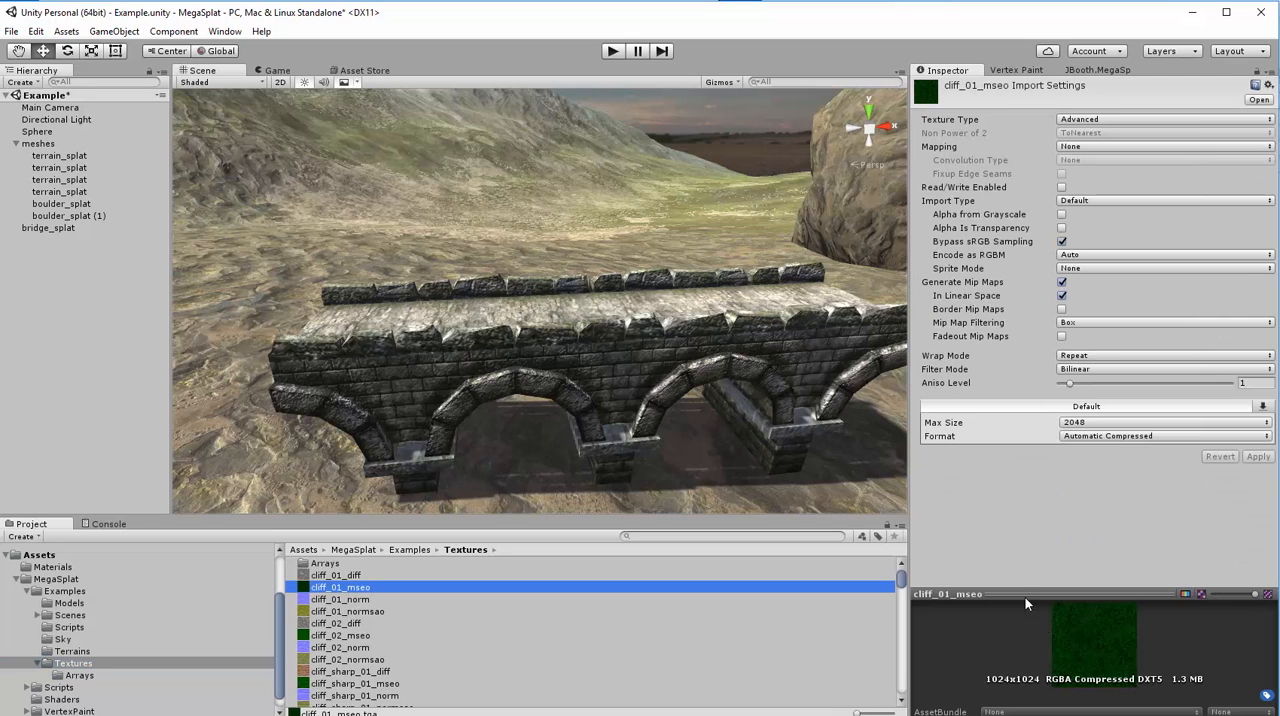
pyautogui.moveTo(1022, 590); pyautogui.dragTo(1022, 476)
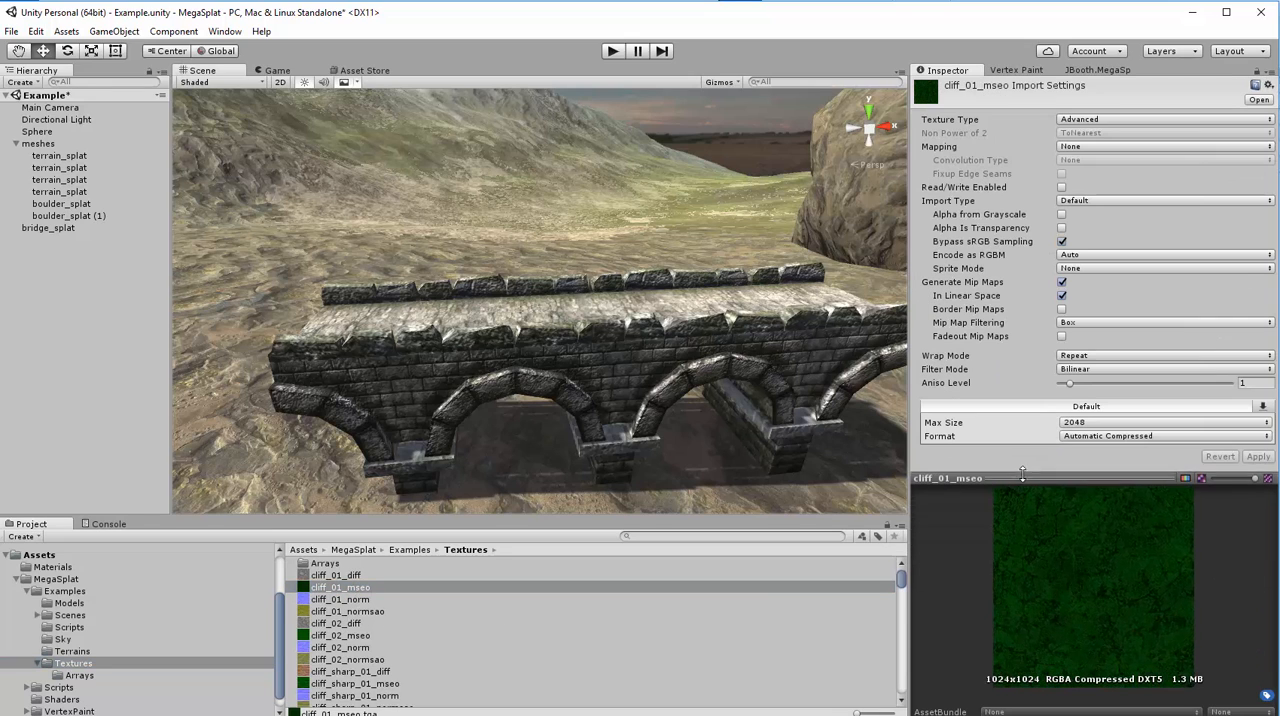
pyautogui.click(1184, 478)
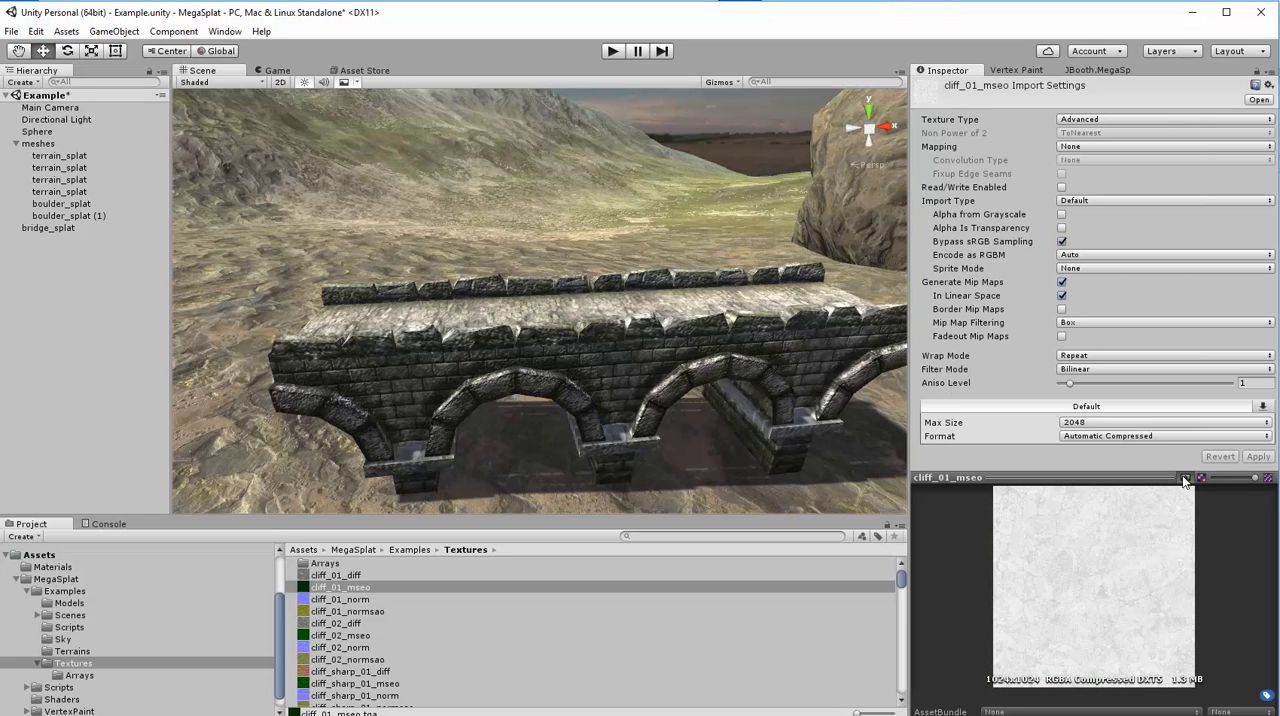
pyautogui.click(1184, 478)
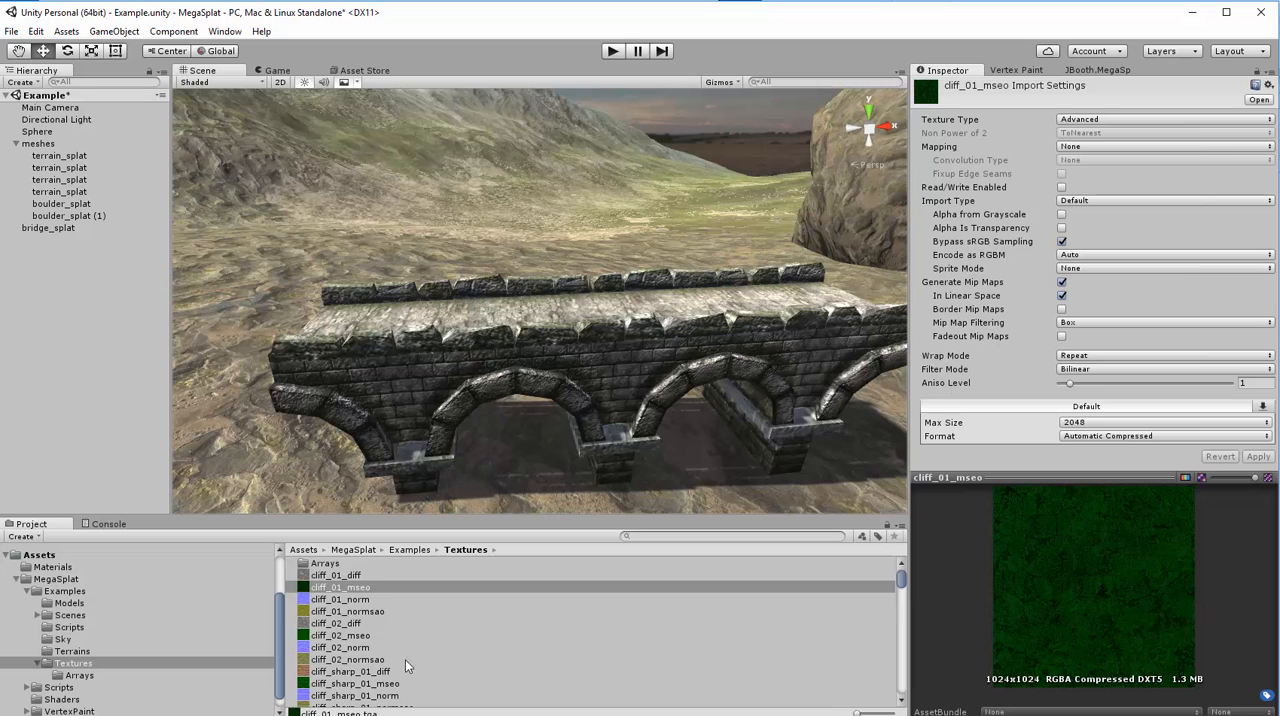
# - Find the lava textures and compare lava_01_diff with its lava_01_mseo map
pyautogui.scroll(-10, 400, 660)
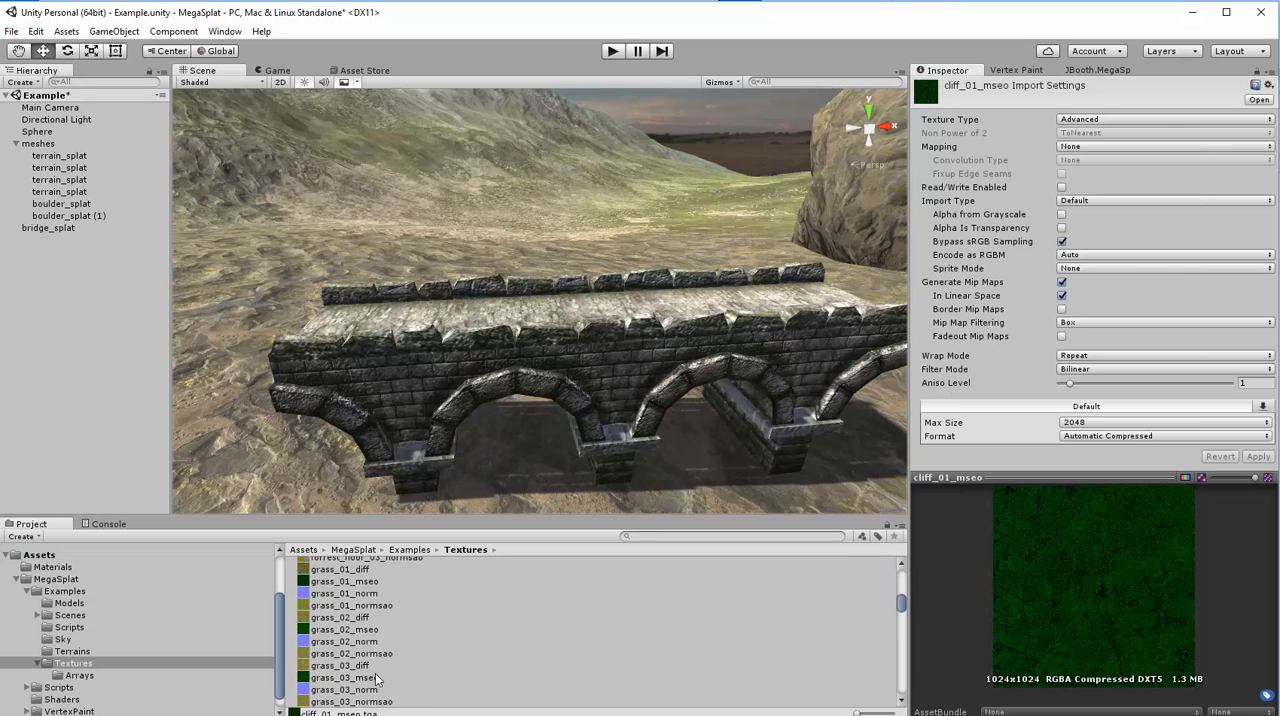
pyautogui.scroll(-10, 376, 679)
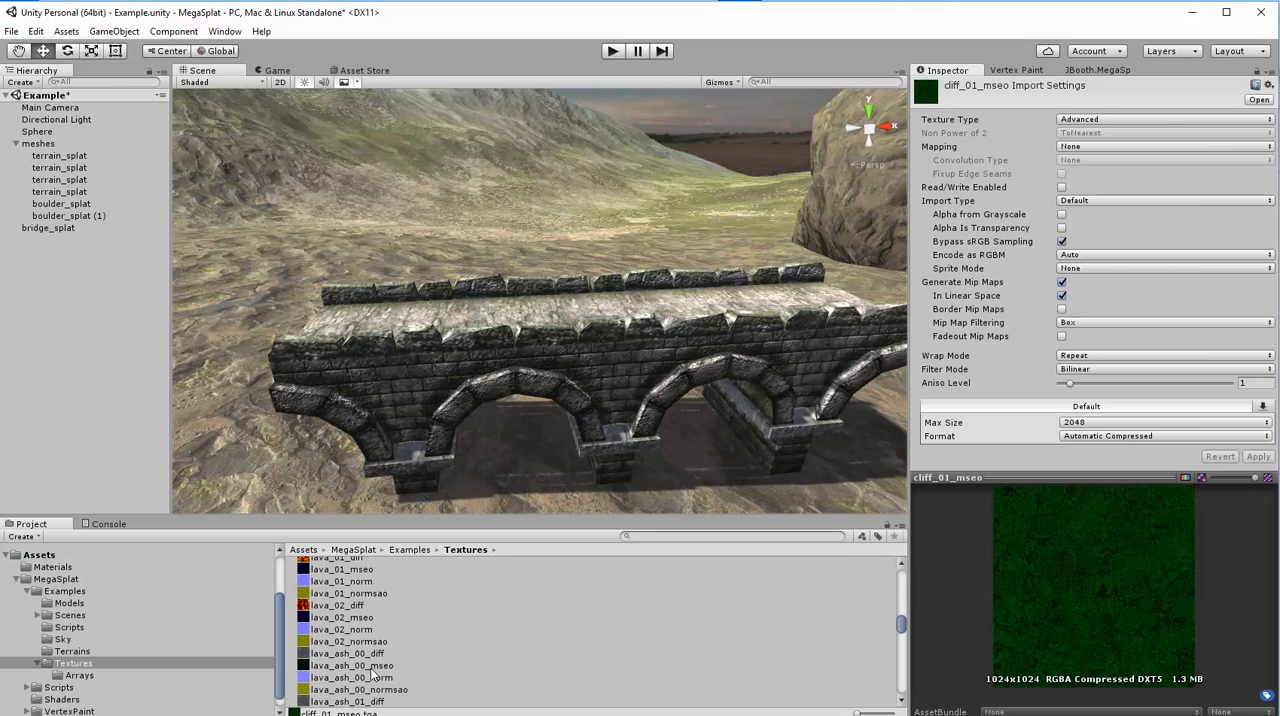
pyautogui.scroll(3, 372, 676)
pyautogui.click(340, 603)
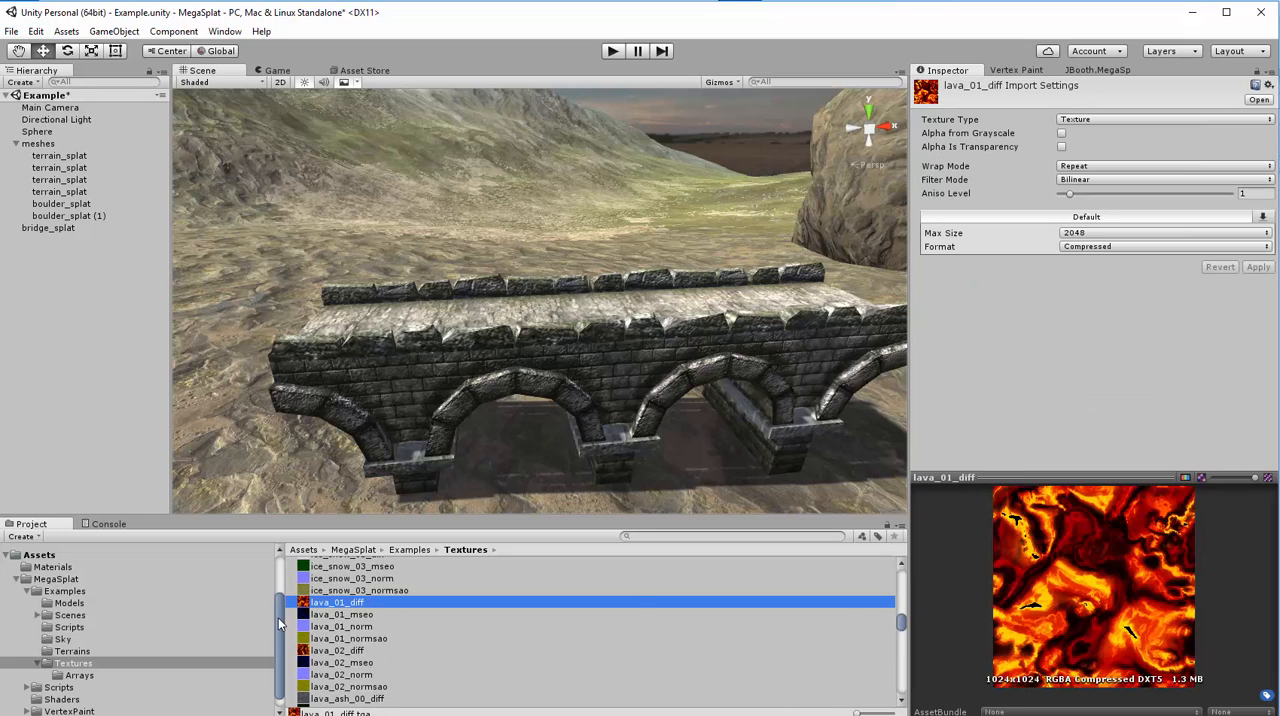
pyautogui.click(360, 614)
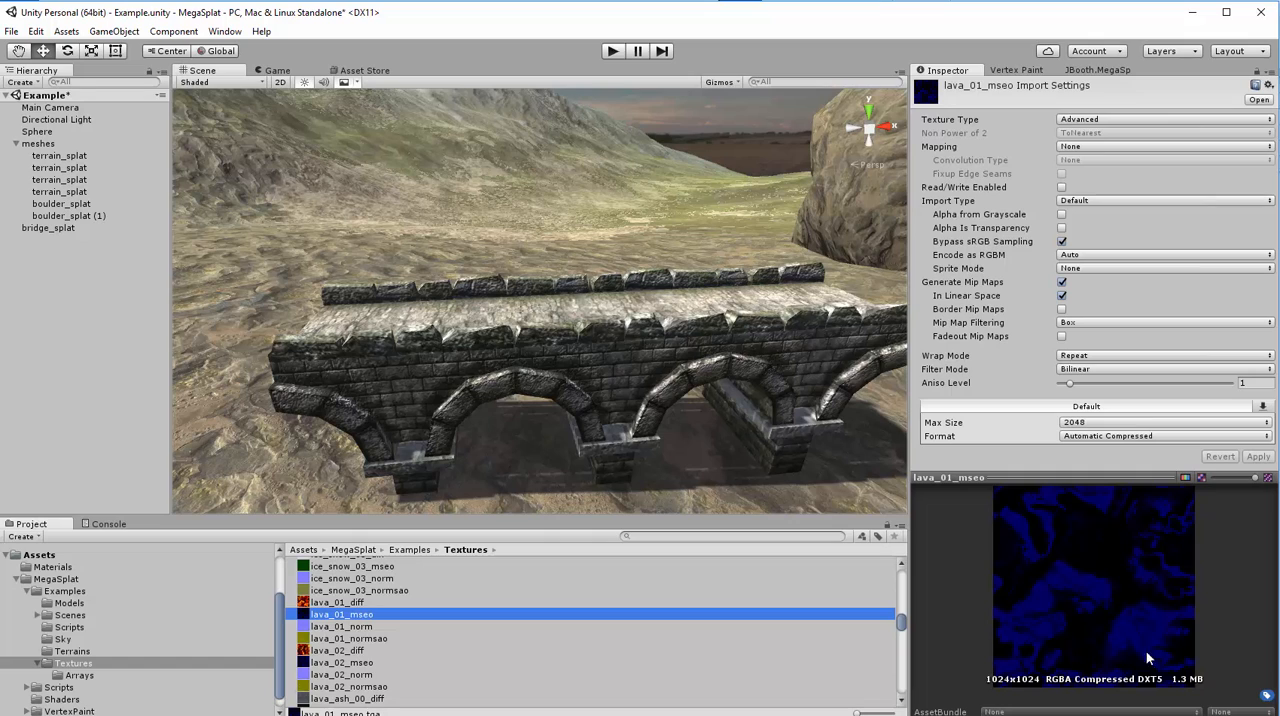
pyautogui.click(345, 603)
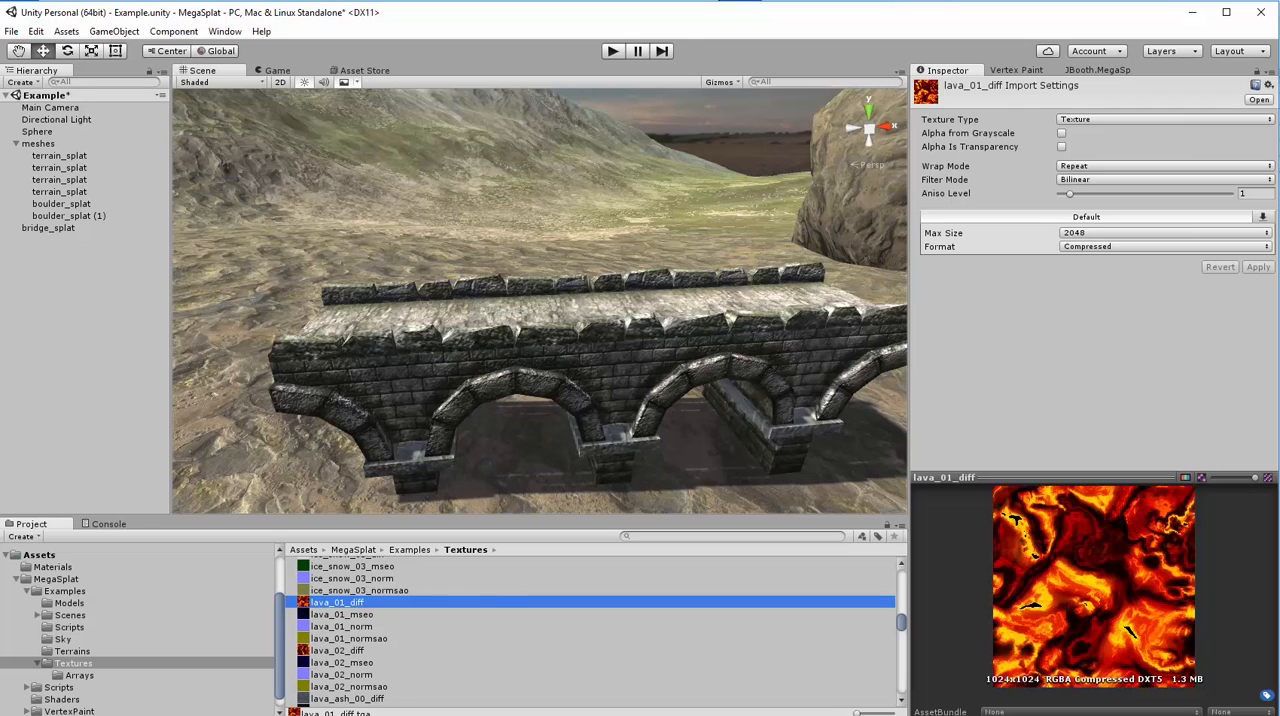
# - Select the first terrain_splat mesh, review its Texture Packing options and look along the terrain valley
pyautogui.click(50, 156)
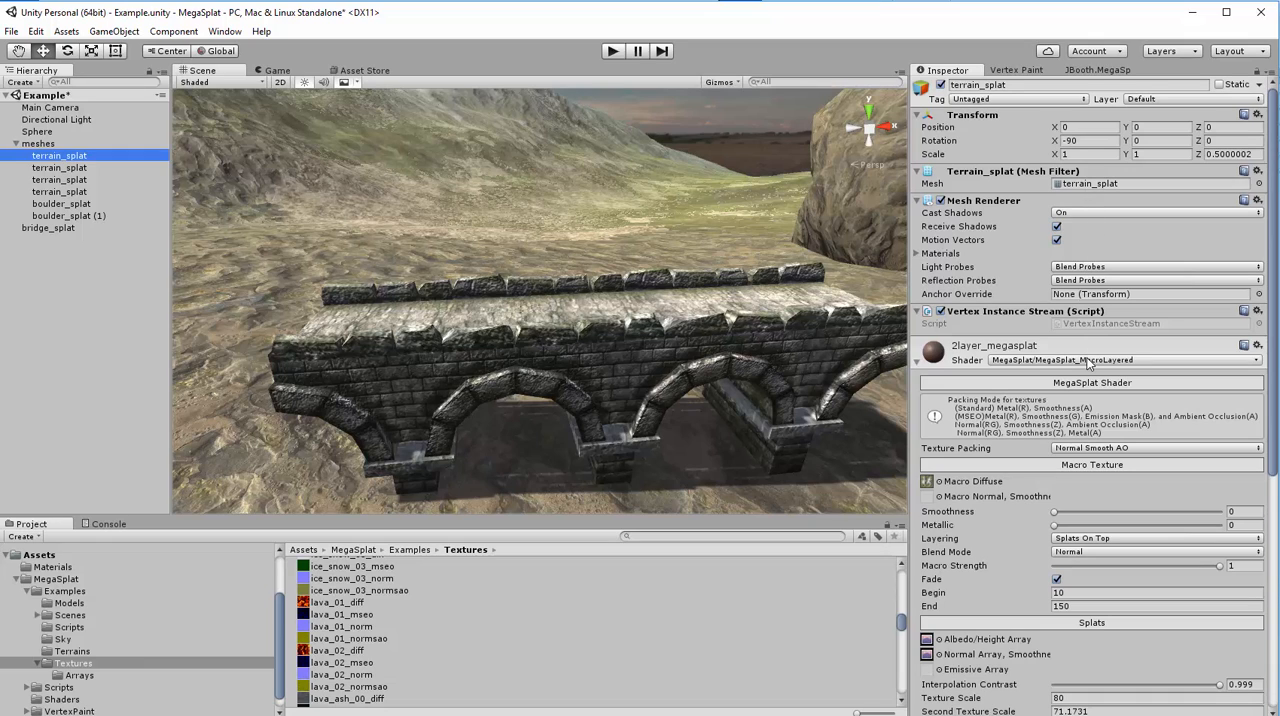
pyautogui.click(1093, 449)
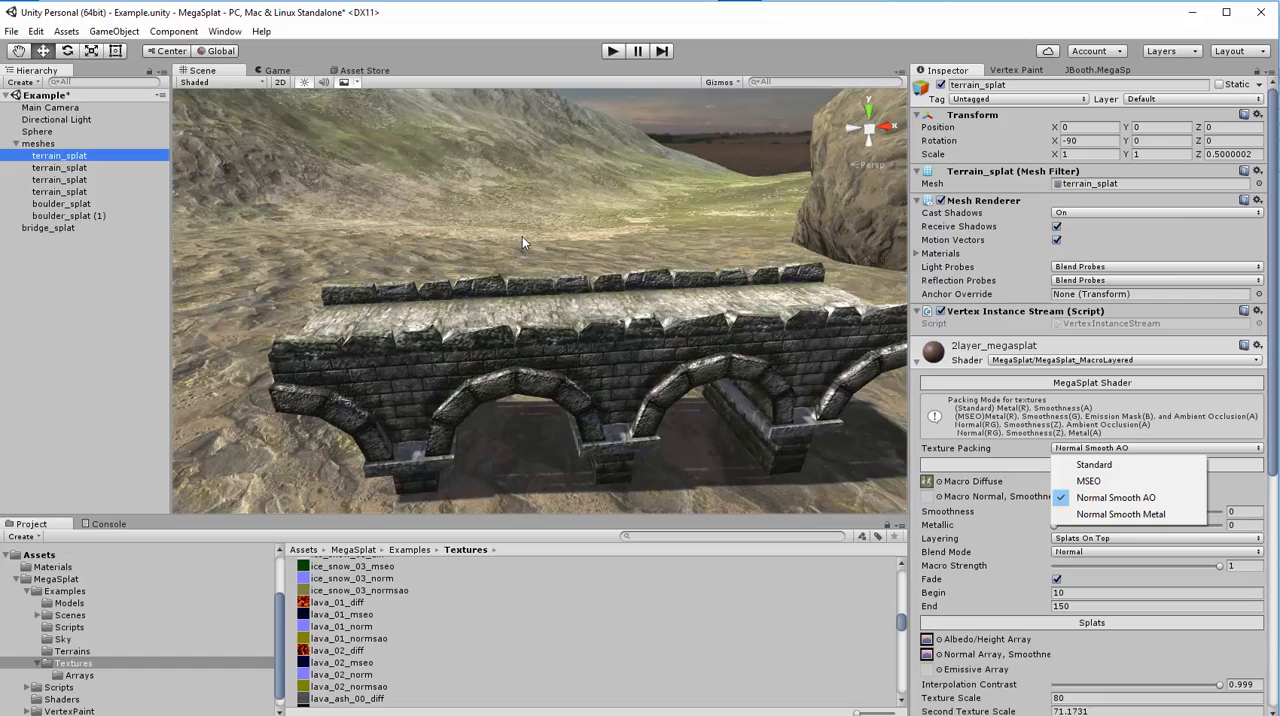
pyautogui.click(589, 246)
pyautogui.moveTo(589, 248); pyautogui.dragTo(120, 216, button='right')
pyautogui.press('s')
pyautogui.press('w')
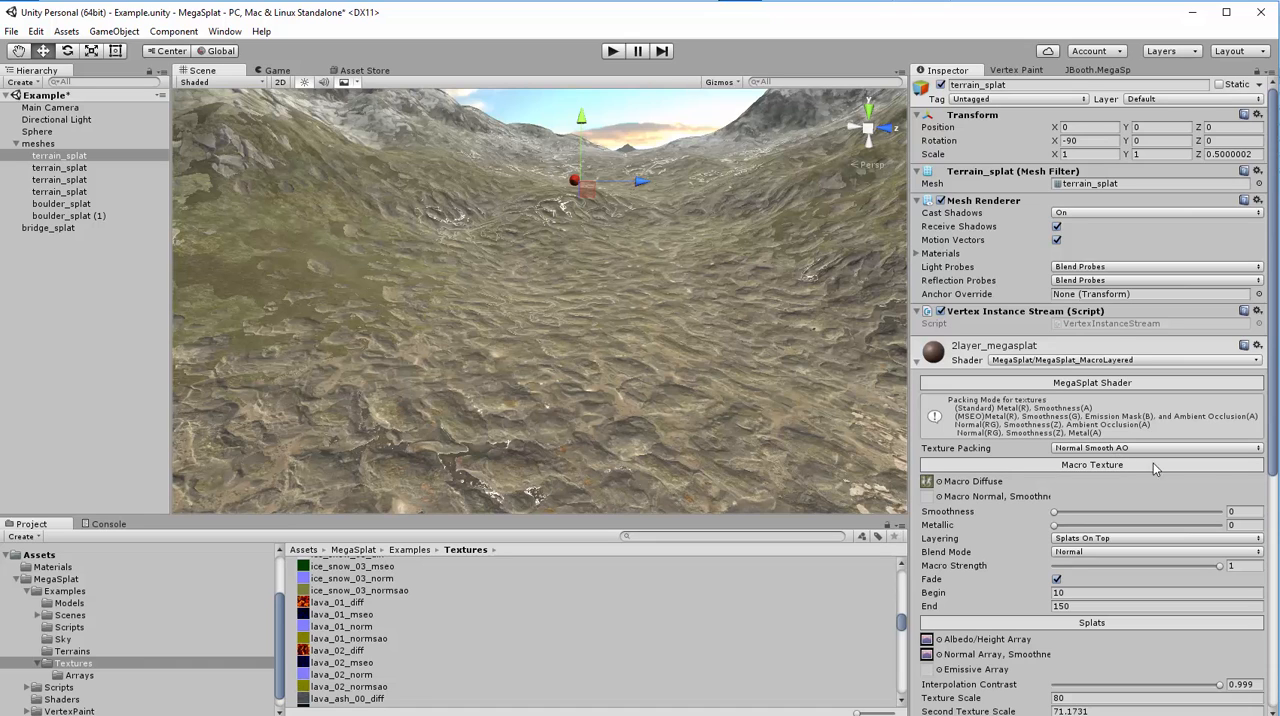
# - Review the terrain's MegaSplat shader settings and disable flow mapping and per texture properties
pyautogui.click(1271, 245)
pyautogui.moveTo(1271, 250); pyautogui.dragTo(1276, 300)
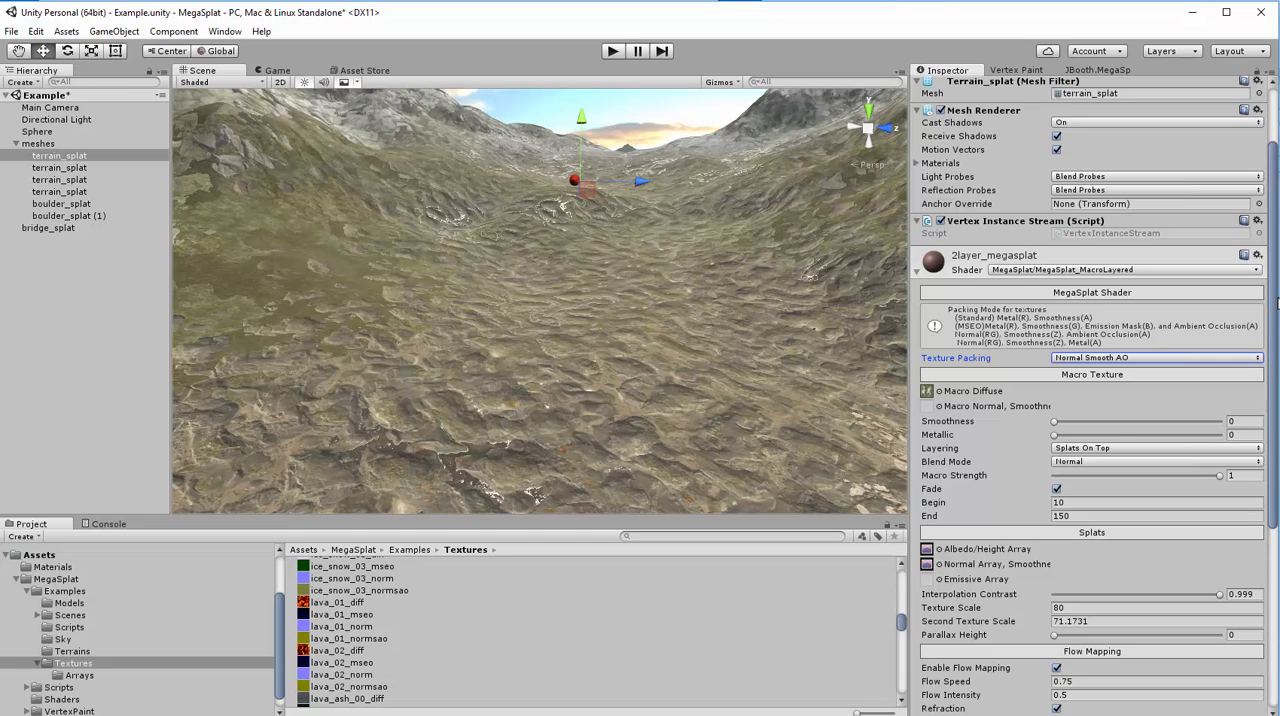
pyautogui.moveTo(1276, 300); pyautogui.dragTo(1276, 470)
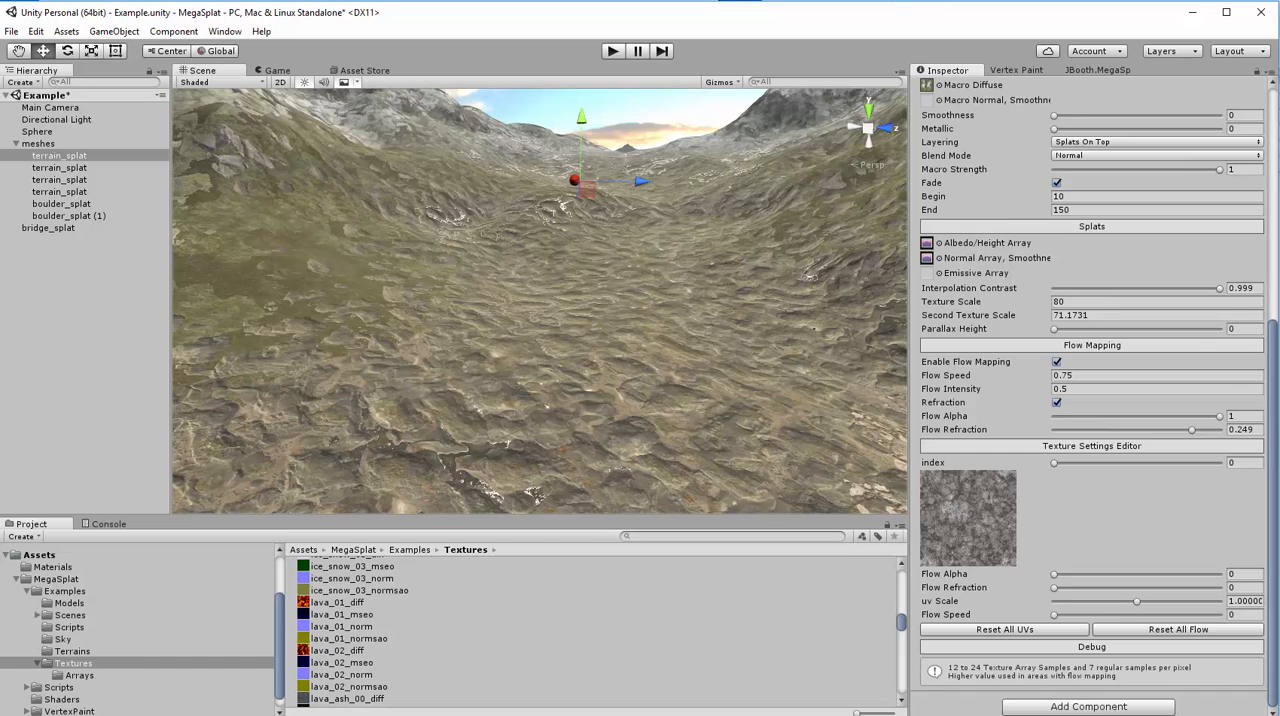
pyautogui.moveTo(1274, 470); pyautogui.dragTo(1274, 259)
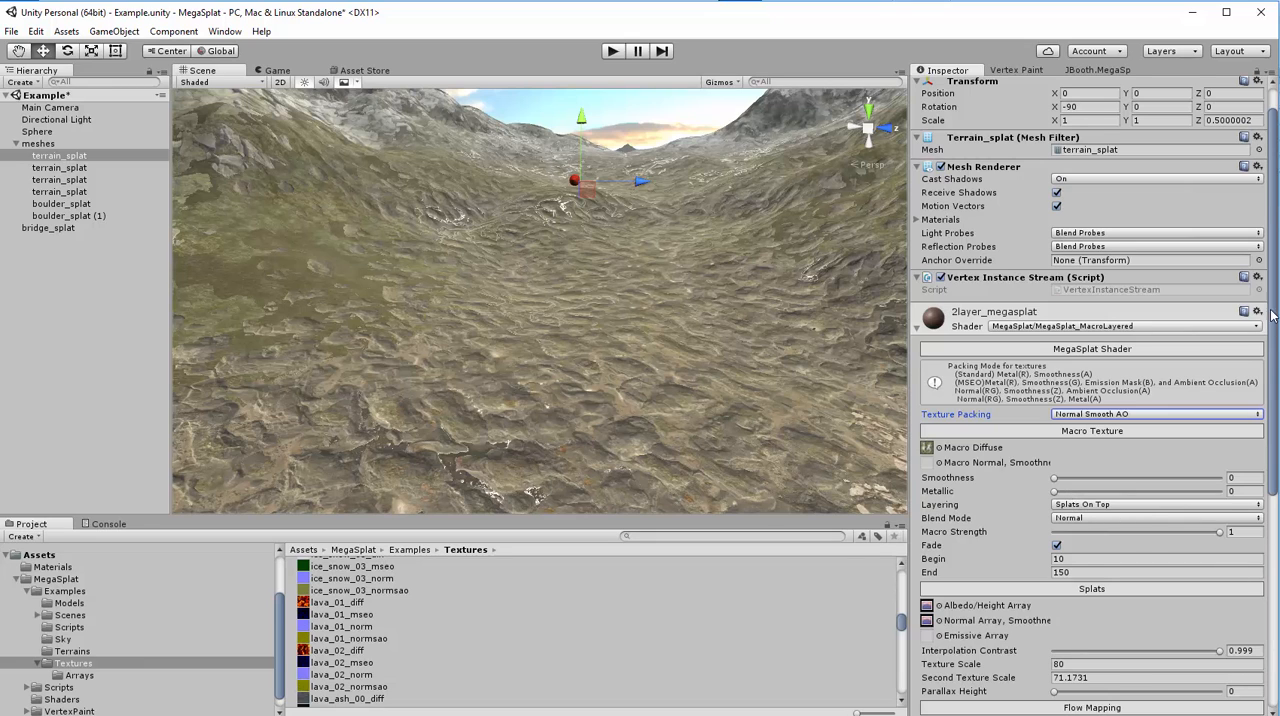
pyautogui.moveTo(1274, 310); pyautogui.dragTo(1274, 395)
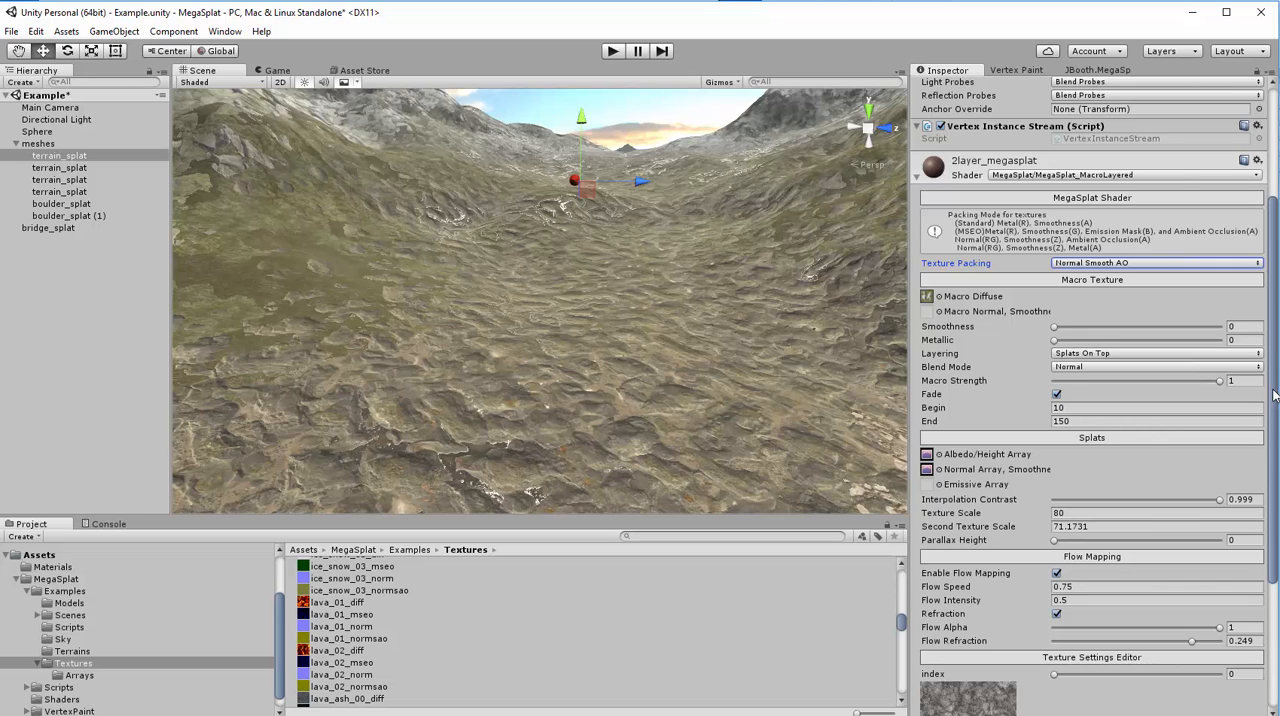
pyautogui.moveTo(1274, 396); pyautogui.dragTo(1270, 460)
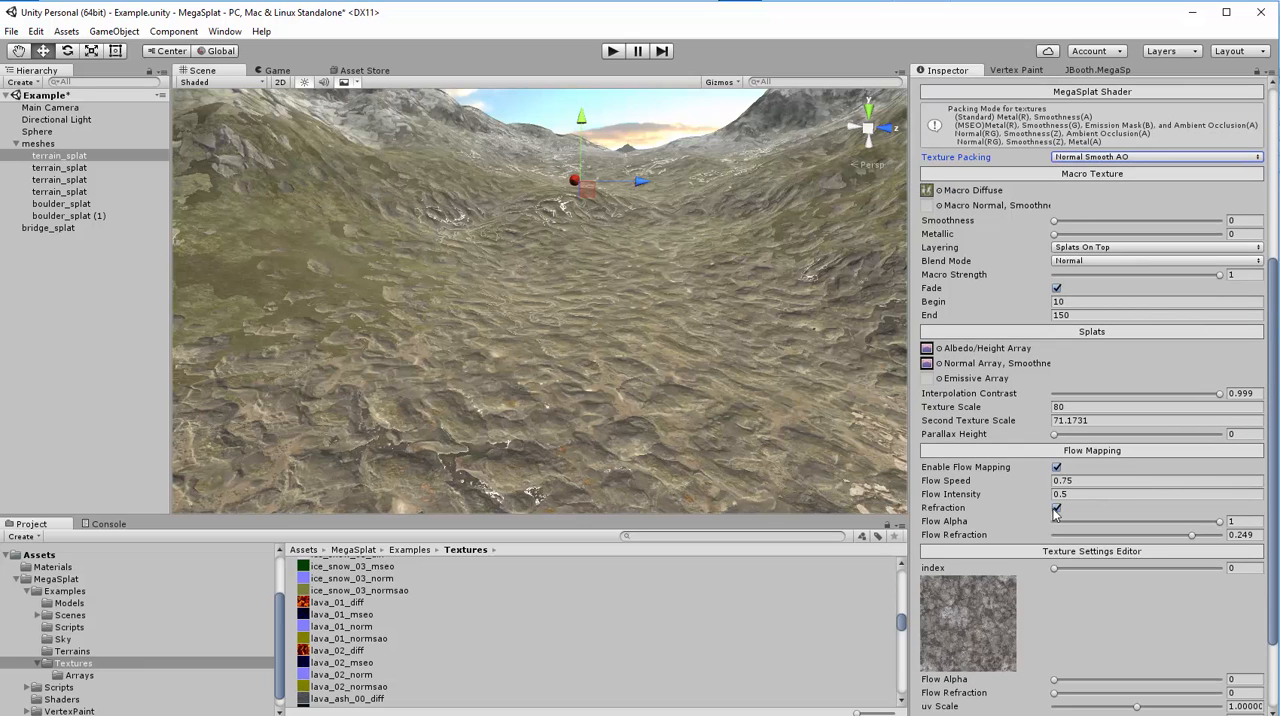
pyautogui.click(1056, 467)
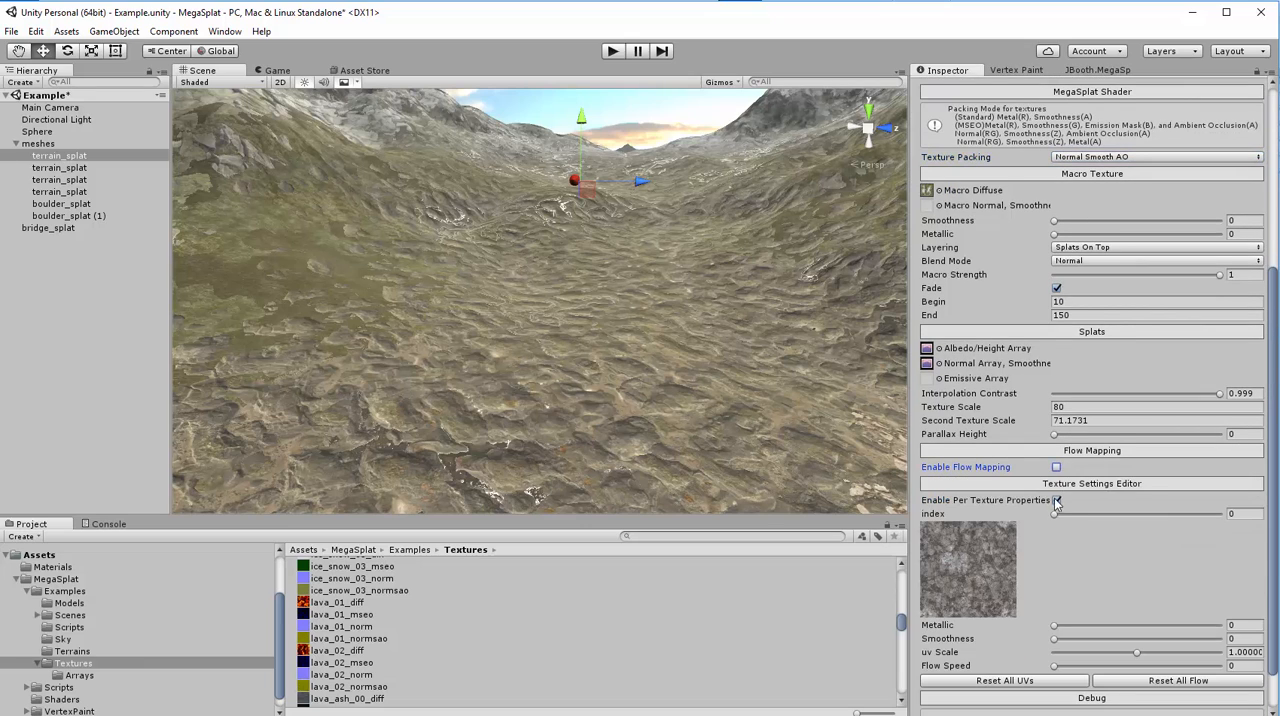
pyautogui.click(1057, 501)
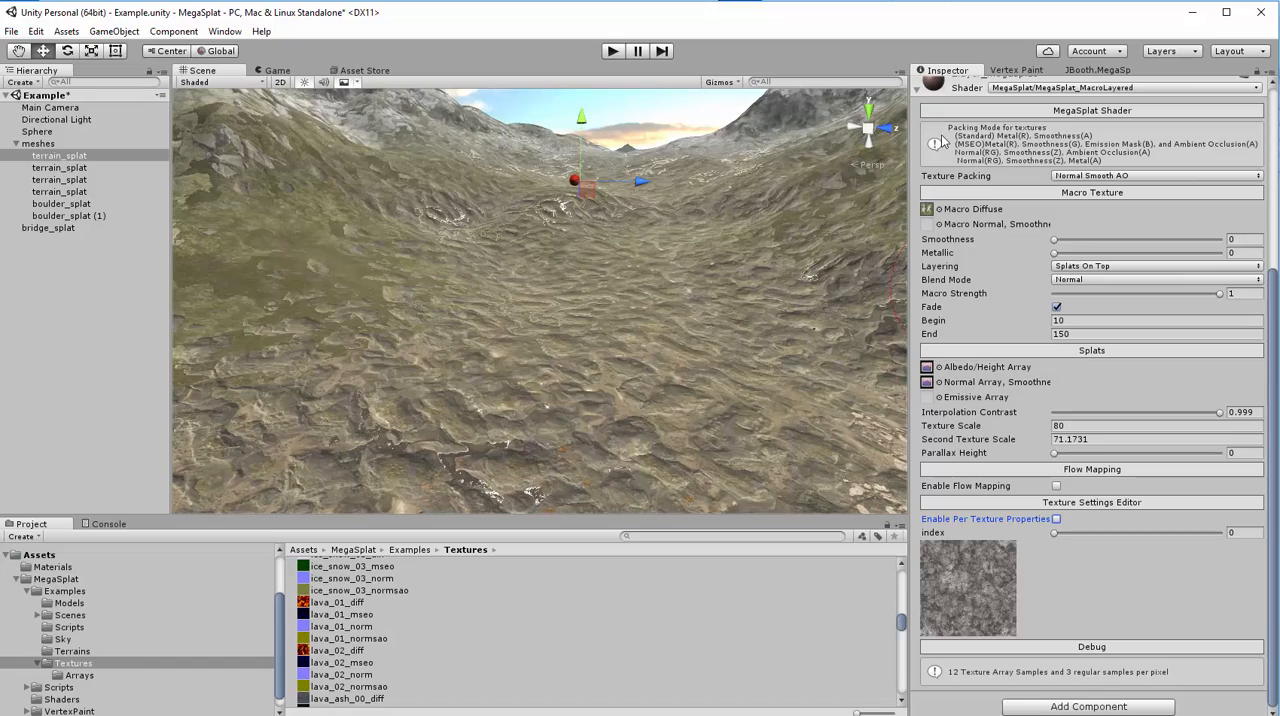
# - Frame boulder_splat (1) in the scene and look over the bridge and the surrounding terrain
pyautogui.keyDown('alt'); pyautogui.moveTo(739, 266); pyautogui.dragTo(897, 345); pyautogui.keyUp('alt')
pyautogui.scroll(-8, 879, 302)
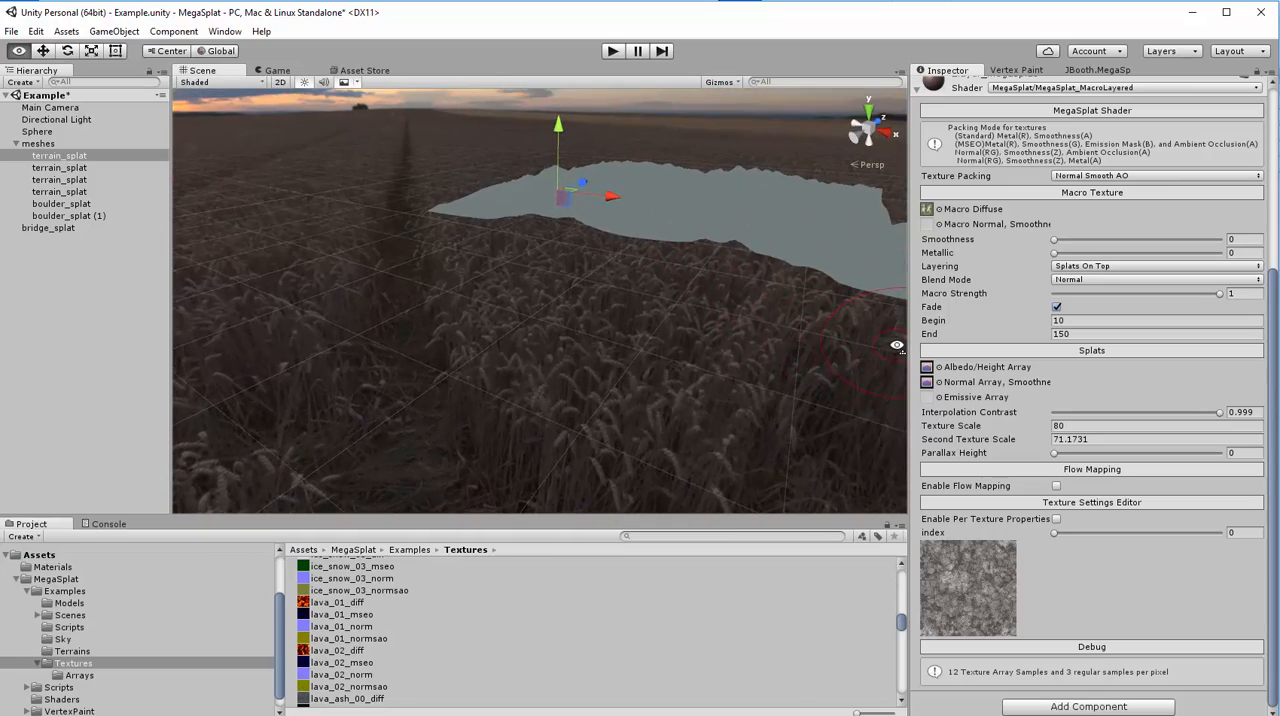
pyautogui.click(70, 216)
pyautogui.press('f')
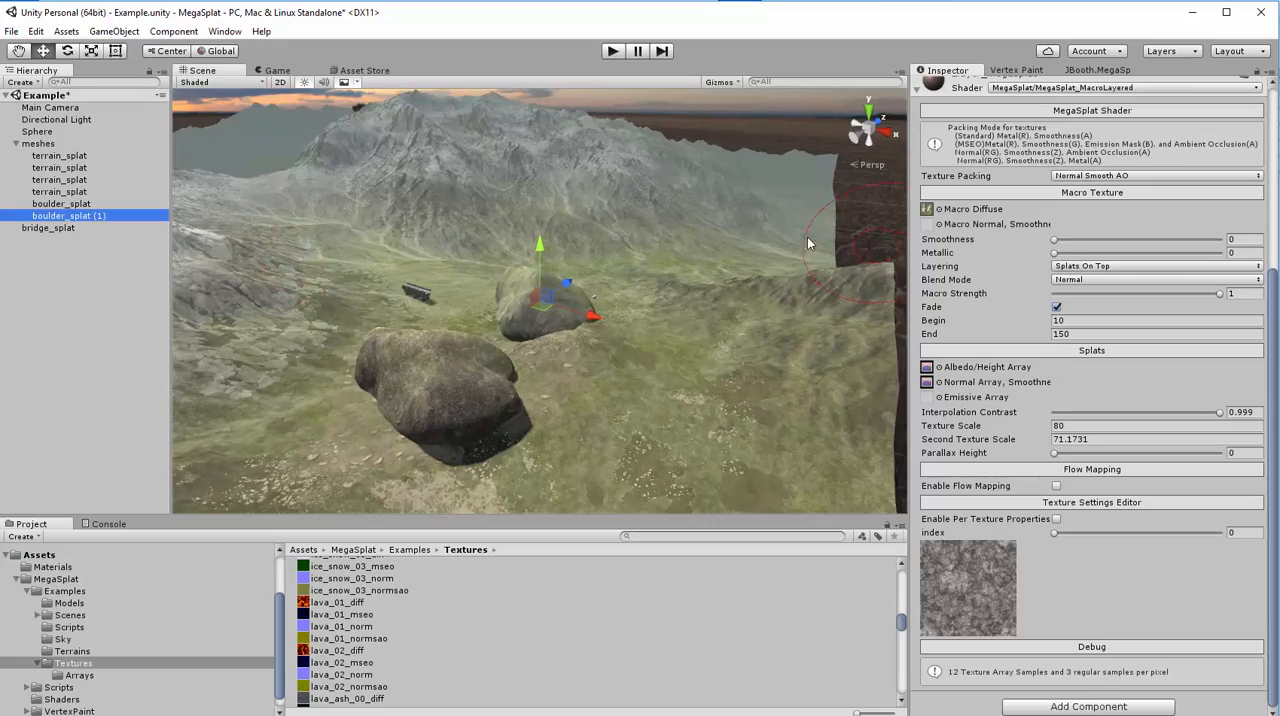
pyautogui.keyDown('alt'); pyautogui.moveTo(807, 237); pyautogui.dragTo(205, 203); pyautogui.keyUp('alt')
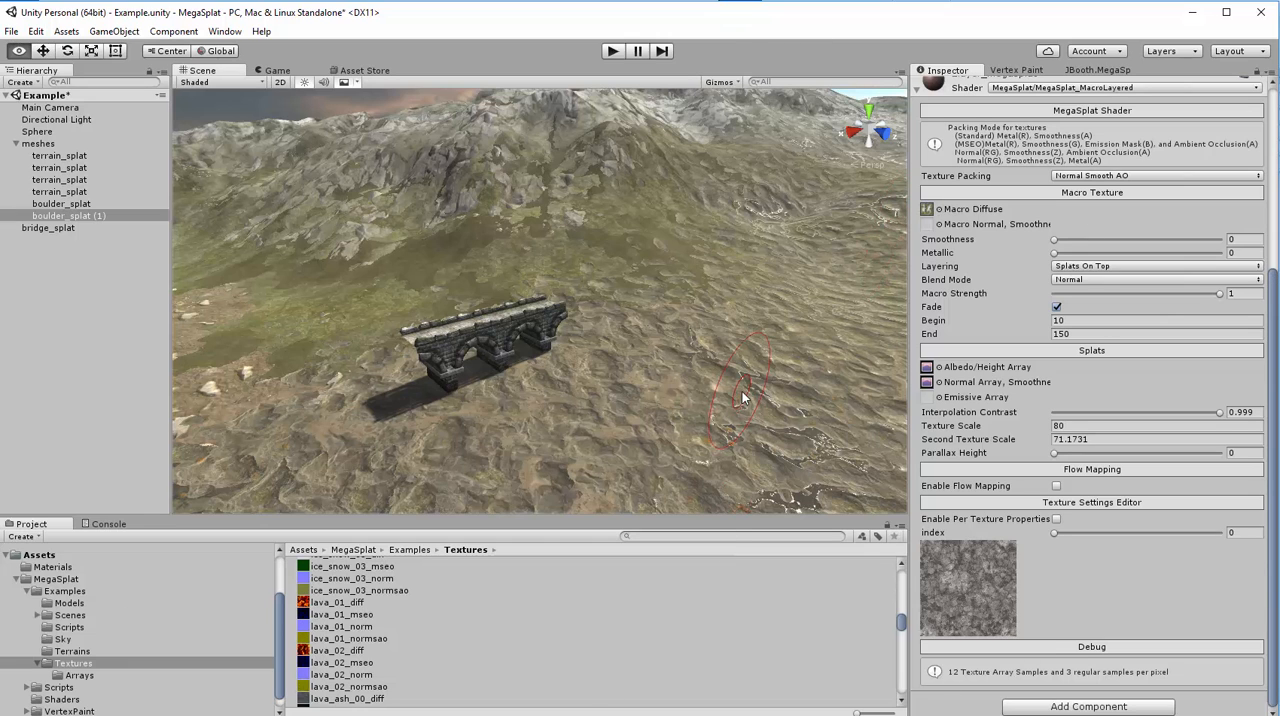
# - Examine the terrain's splat textures along the valley, both from a distance and close to the ground
pyautogui.keyDown('alt'); pyautogui.moveTo(742, 391); pyautogui.dragTo(597, 391); pyautogui.keyUp('alt')
pyautogui.moveTo(597, 391); pyautogui.dragTo(963, 326, button='right')
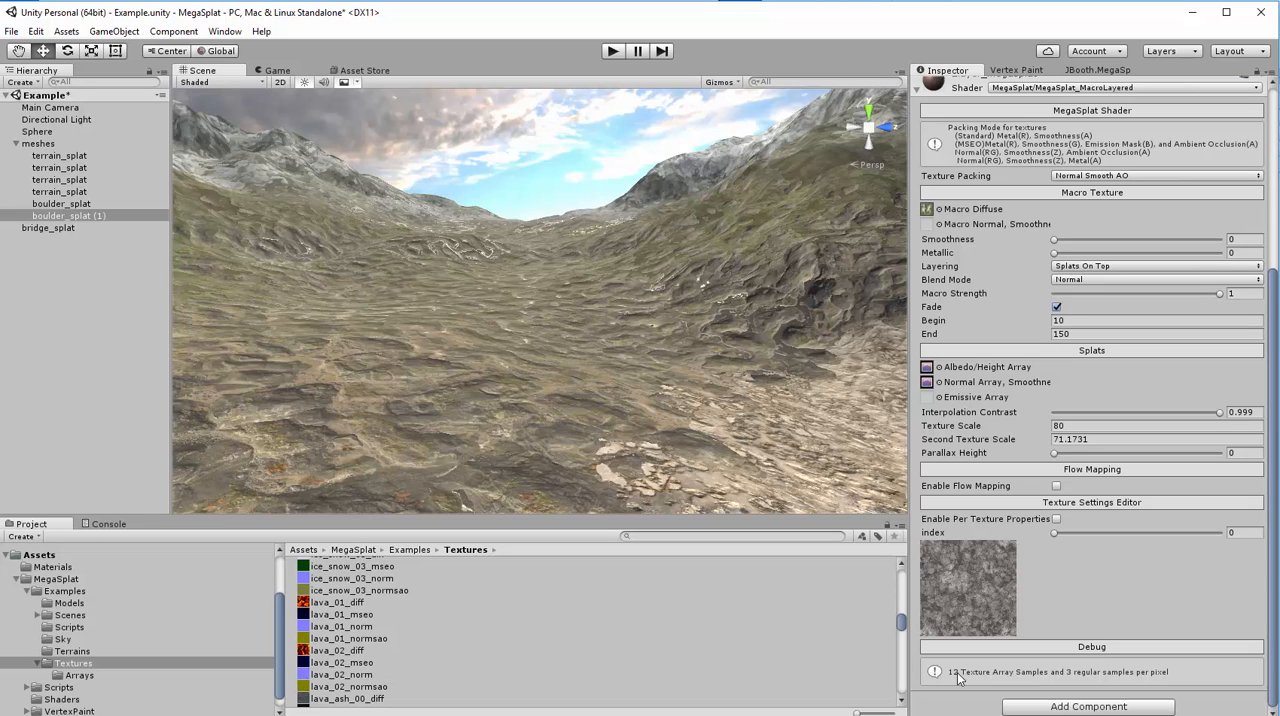
pyautogui.moveTo(606, 205); pyautogui.dragTo(695, 323, button='right')
pyautogui.press('w')
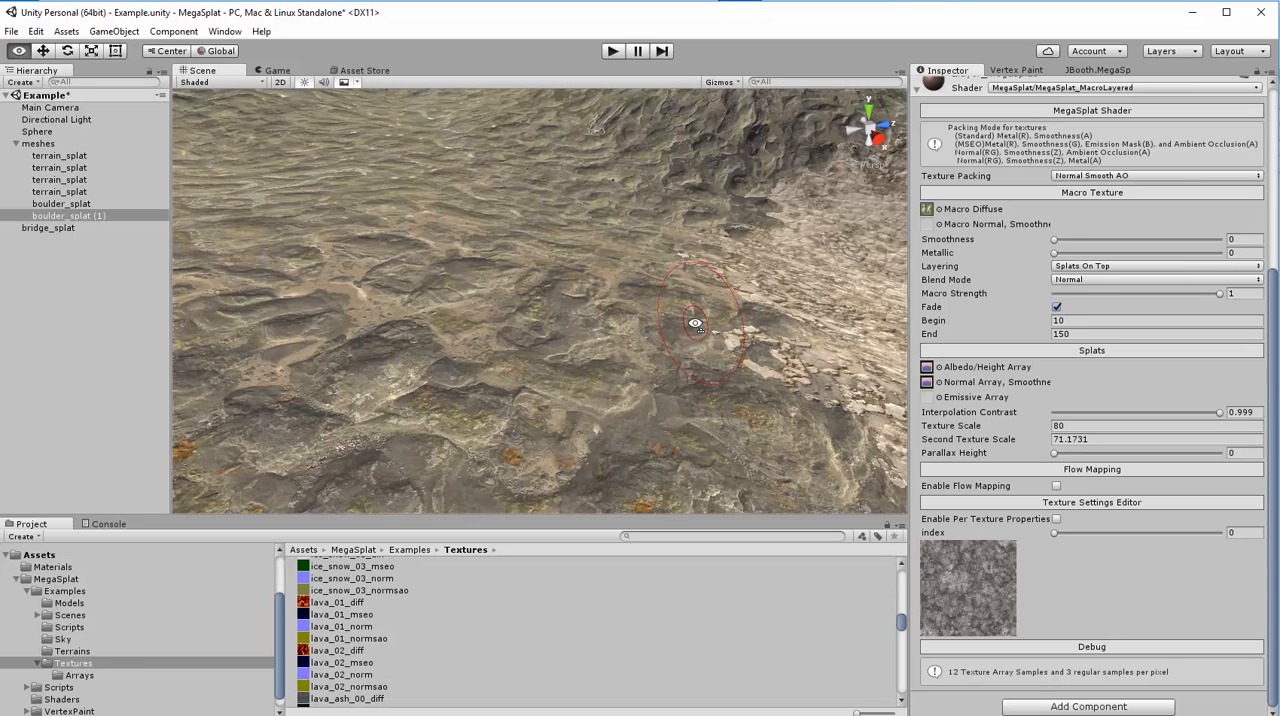
pyautogui.moveTo(694, 322)
pyautogui.mouseDown(button='right')
pyautogui.moveTo(531, 308)
pyautogui.moveTo(435, 321)
pyautogui.moveTo(425, 303)
pyautogui.moveTo(429, 286)
pyautogui.moveTo(542, 277)
pyautogui.mouseUp(button='right')
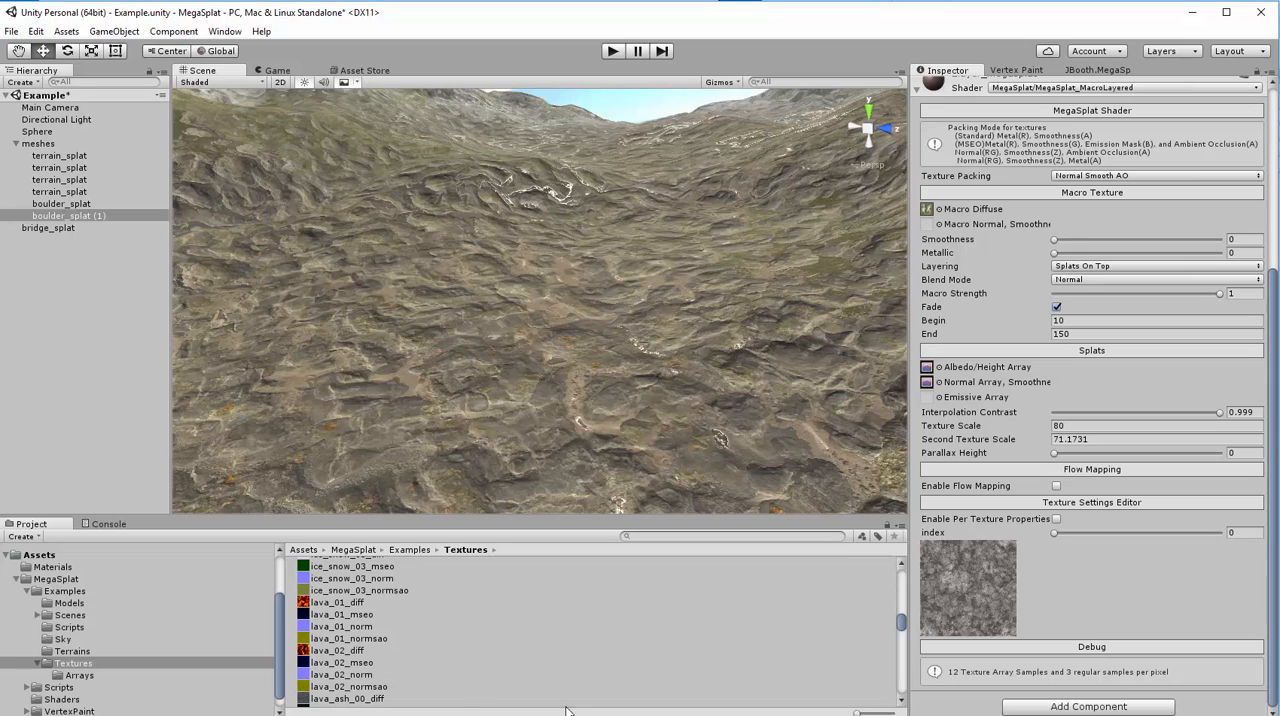
# - Browse back to the first textures in the list and open the Arrays folder
pyautogui.moveTo(901, 620); pyautogui.dragTo(906, 564)
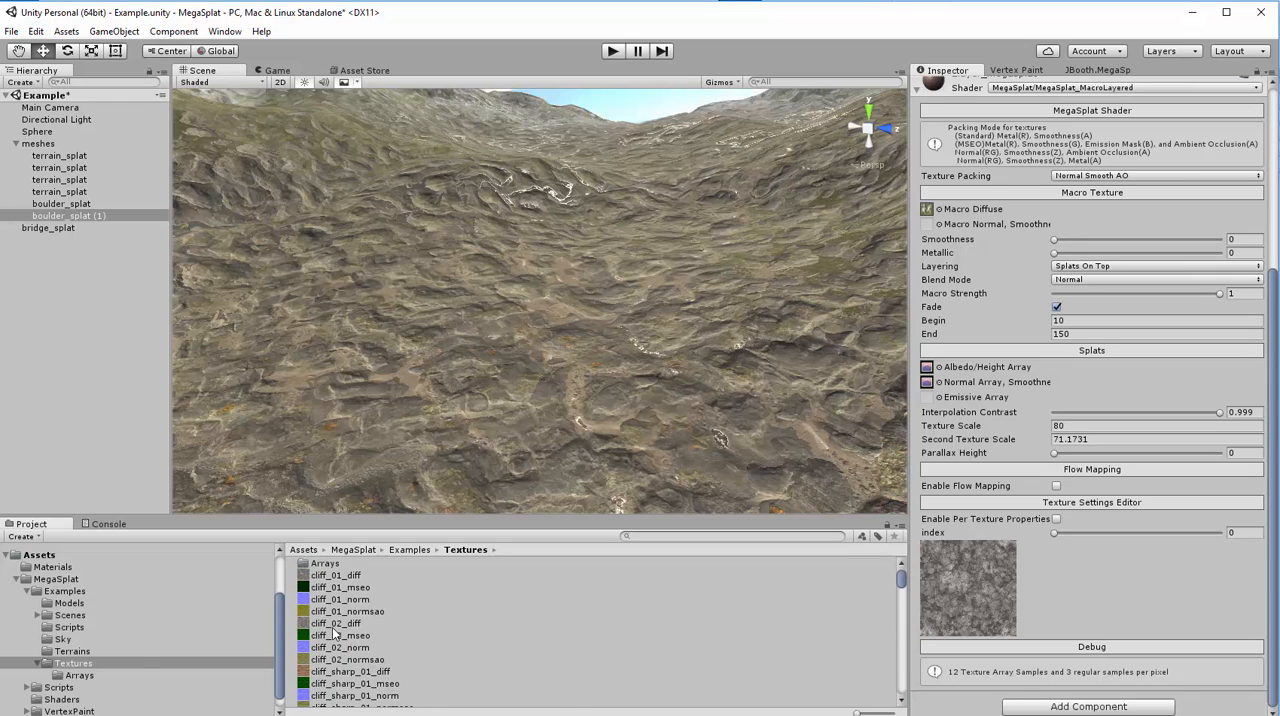
pyautogui.click(88, 675)
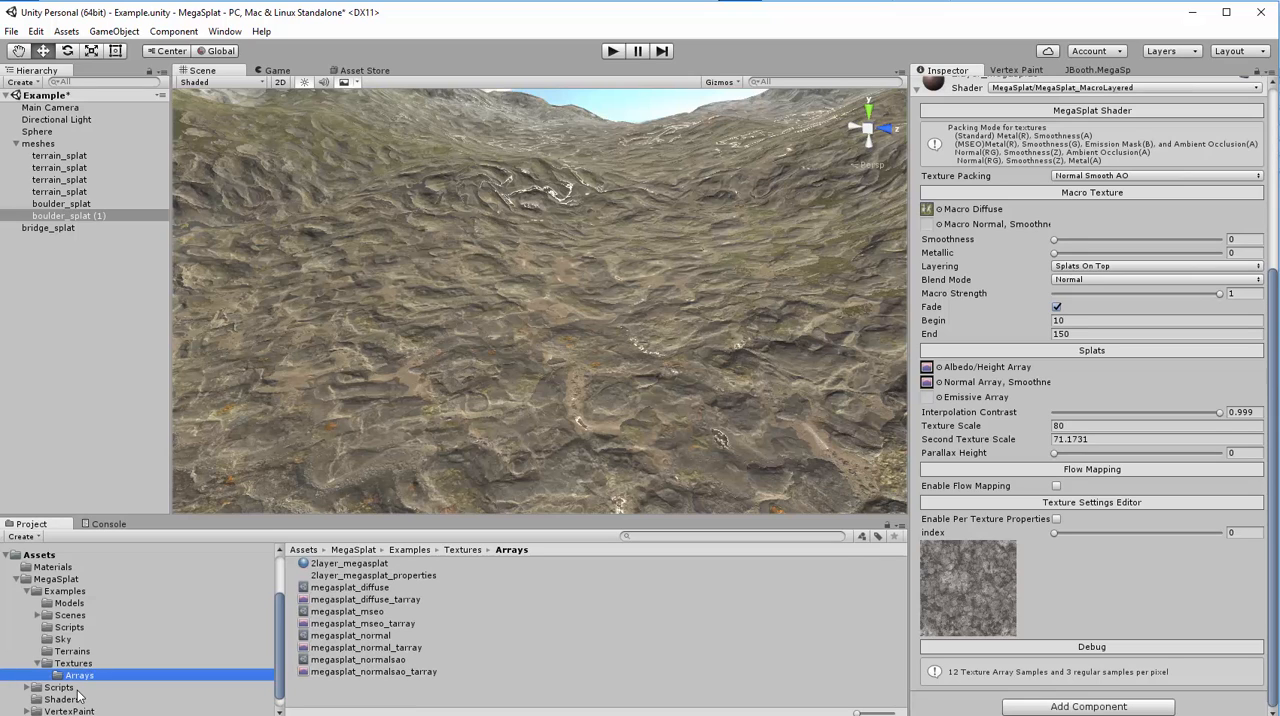